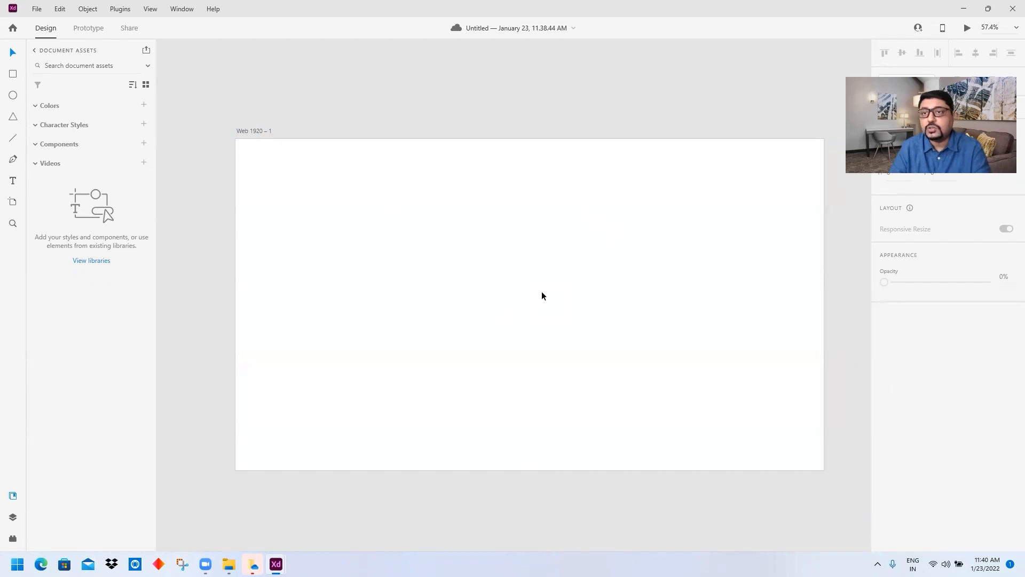
# - Fill the Web 1920 artboard with the dark grey solid color #3E3E3E
pyautogui.scroll(1, 542, 296)
pyautogui.scroll(-1, 542, 296)
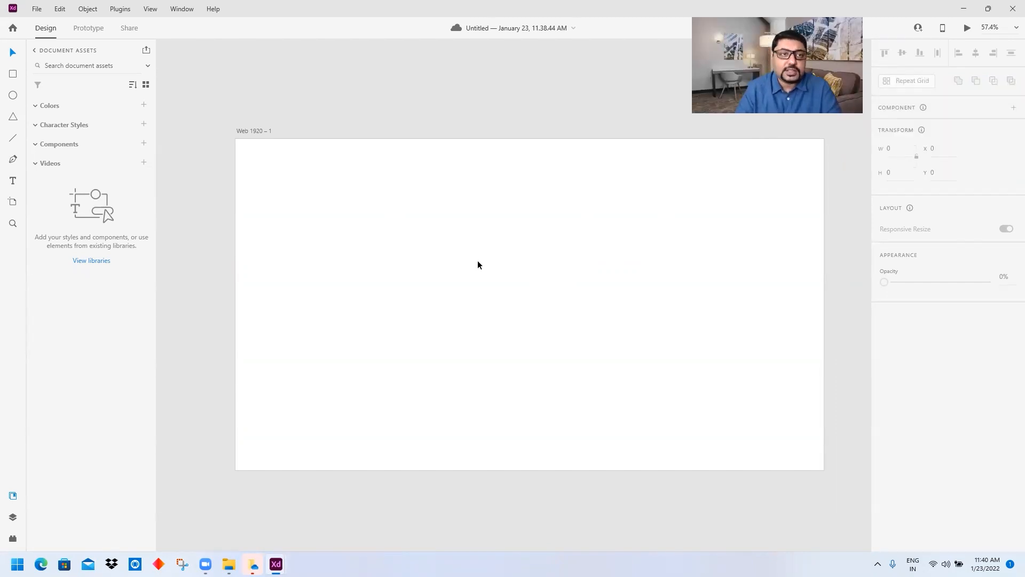
pyautogui.click(257, 130)
pyautogui.click(906, 356)
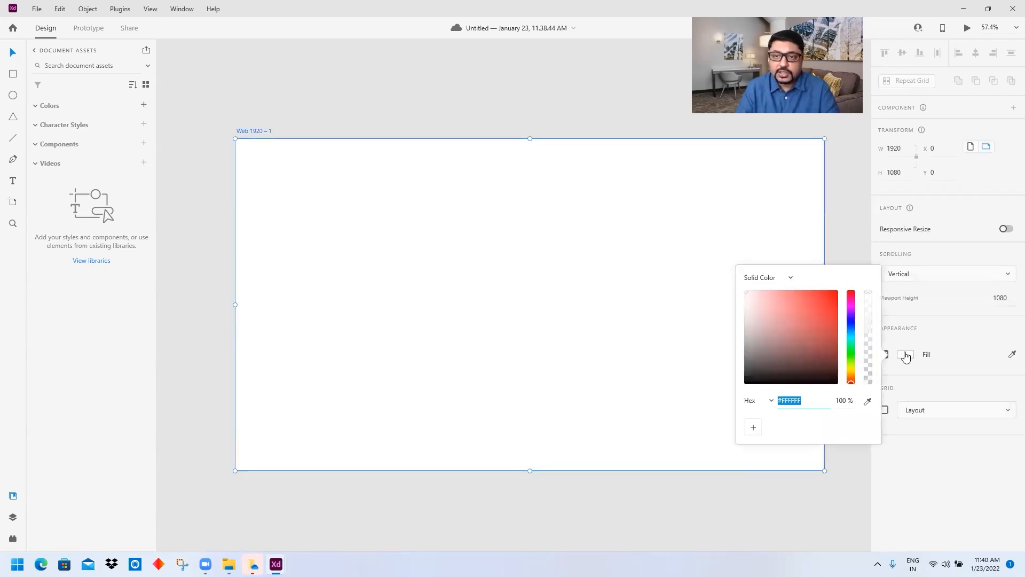
pyautogui.moveTo(774, 367); pyautogui.dragTo(742, 368)
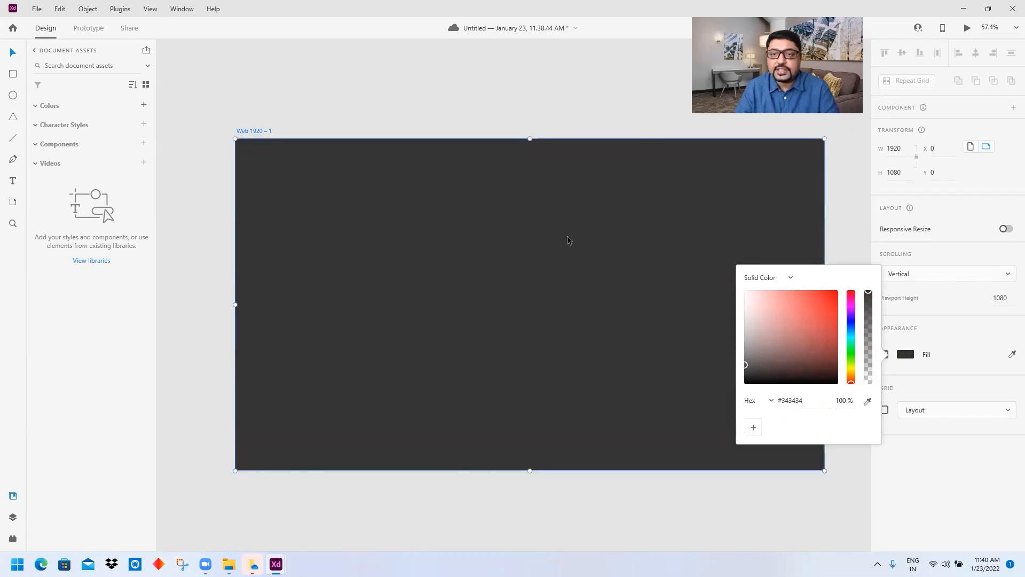
pyautogui.click(848, 225)
pyautogui.click(582, 230)
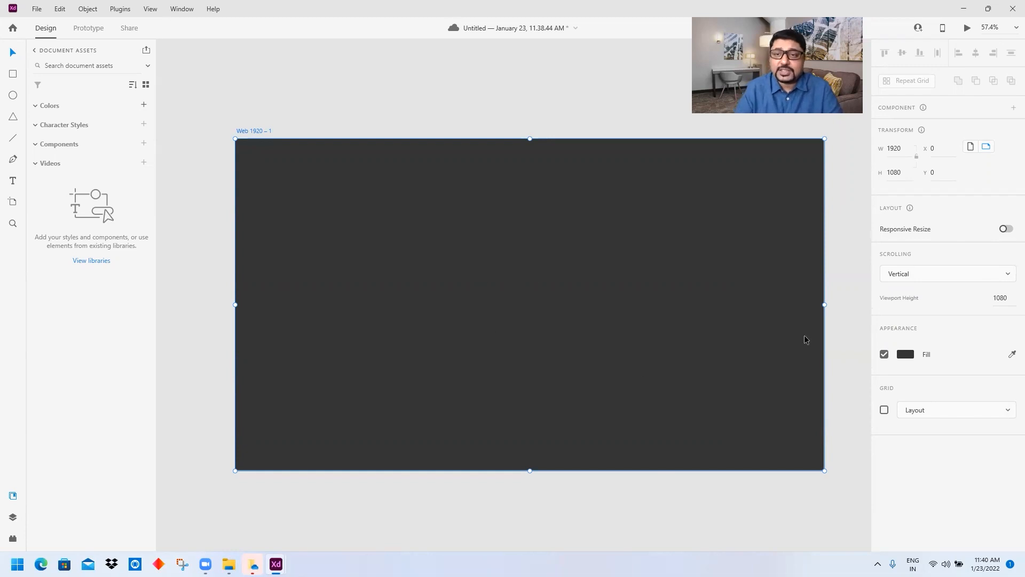
pyautogui.click(904, 354)
pyautogui.moveTo(746, 364)
pyautogui.mouseDown()
pyautogui.moveTo(743, 372)
pyautogui.moveTo(745, 362)
pyautogui.mouseUp()
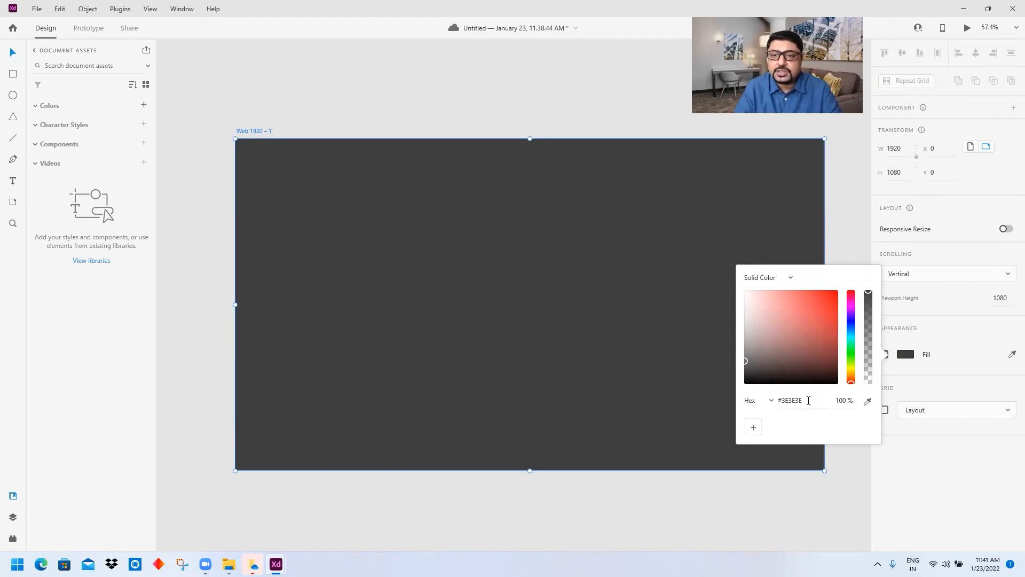
pyautogui.click(673, 181)
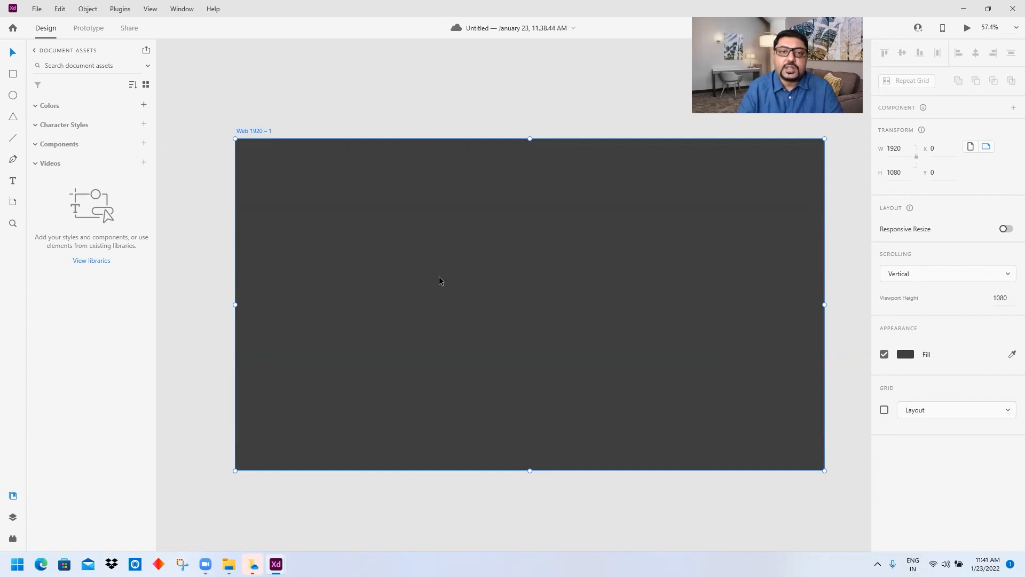
# - Draw a circle about 482 × 482 px in the middle of the artboard and center it horizontally
pyautogui.click(13, 97)
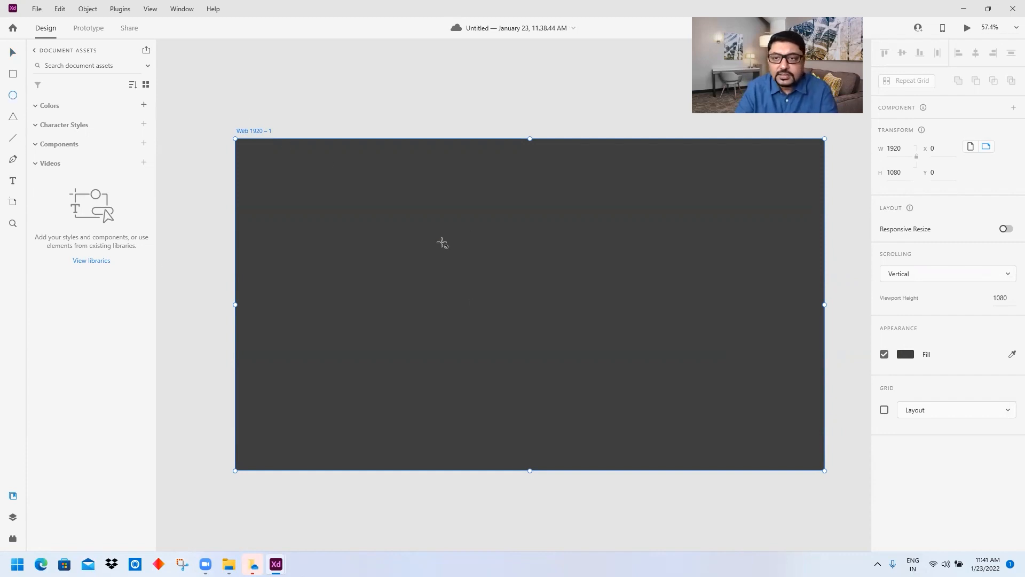
pyautogui.click(16, 51)
pyautogui.click(312, 101)
pyautogui.click(15, 95)
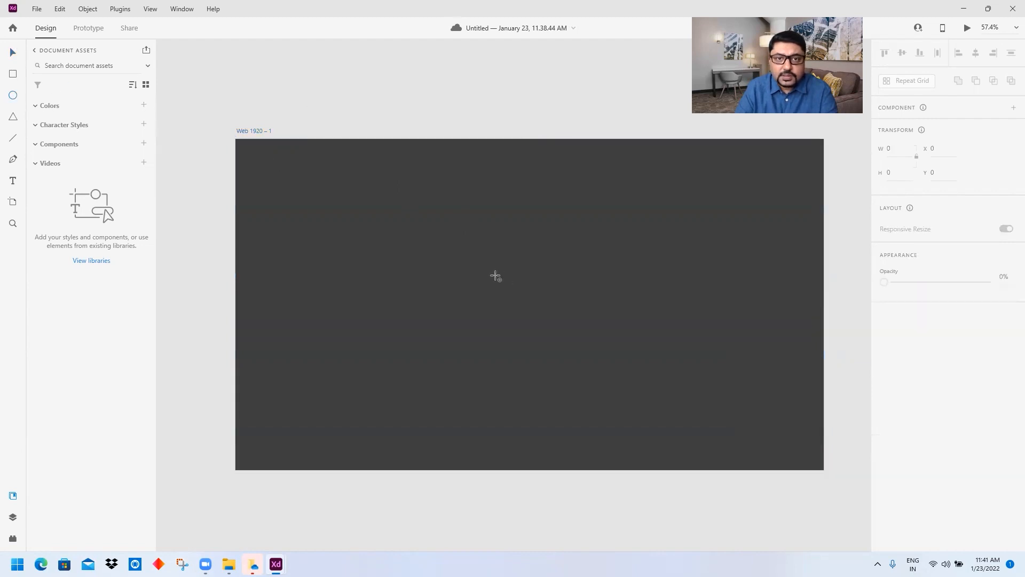
pyautogui.moveTo(451, 243); pyautogui.dragTo(659, 392)
pyautogui.click(13, 51)
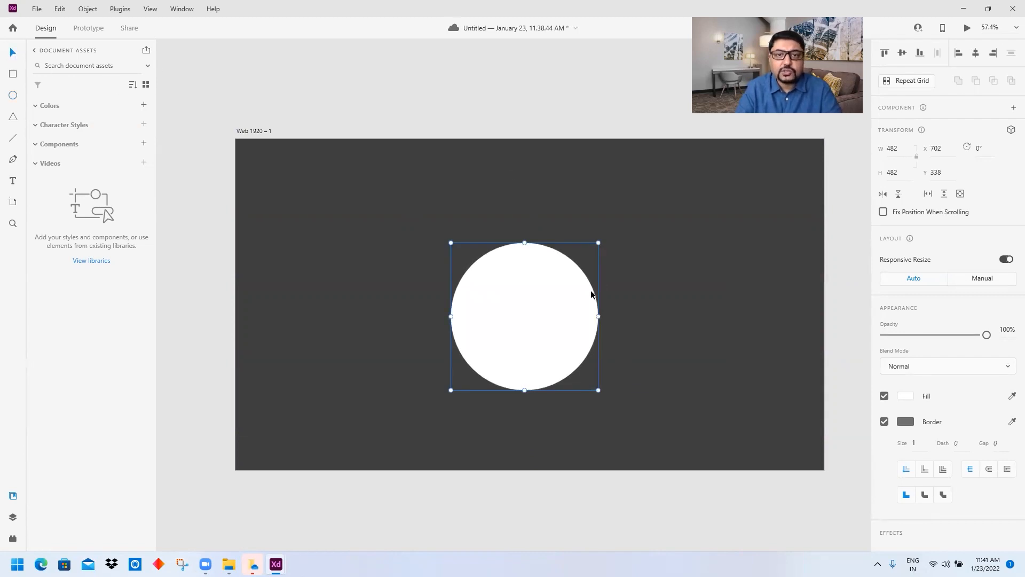
pyautogui.moveTo(554, 316); pyautogui.dragTo(521, 300)
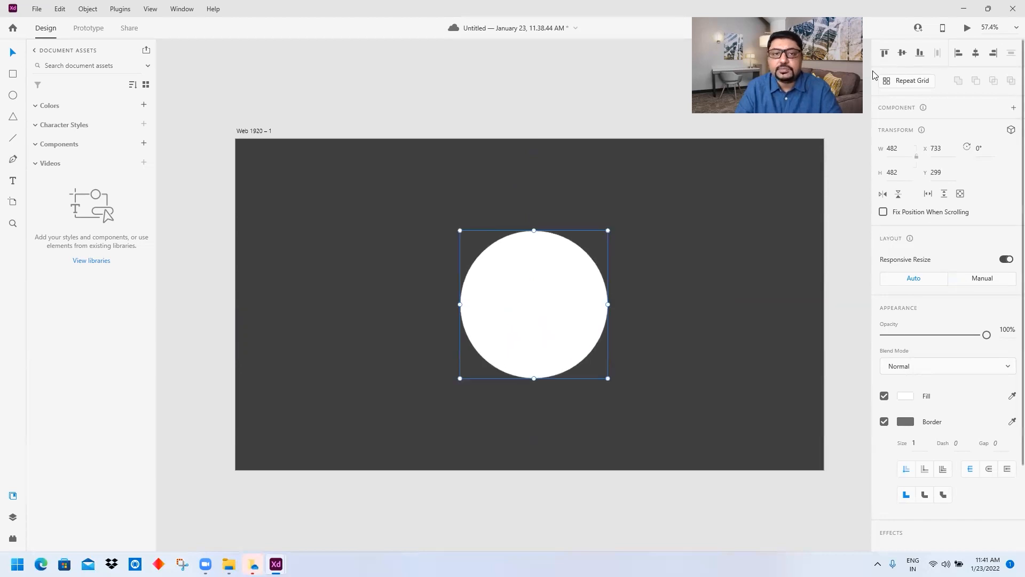
pyautogui.click(975, 52)
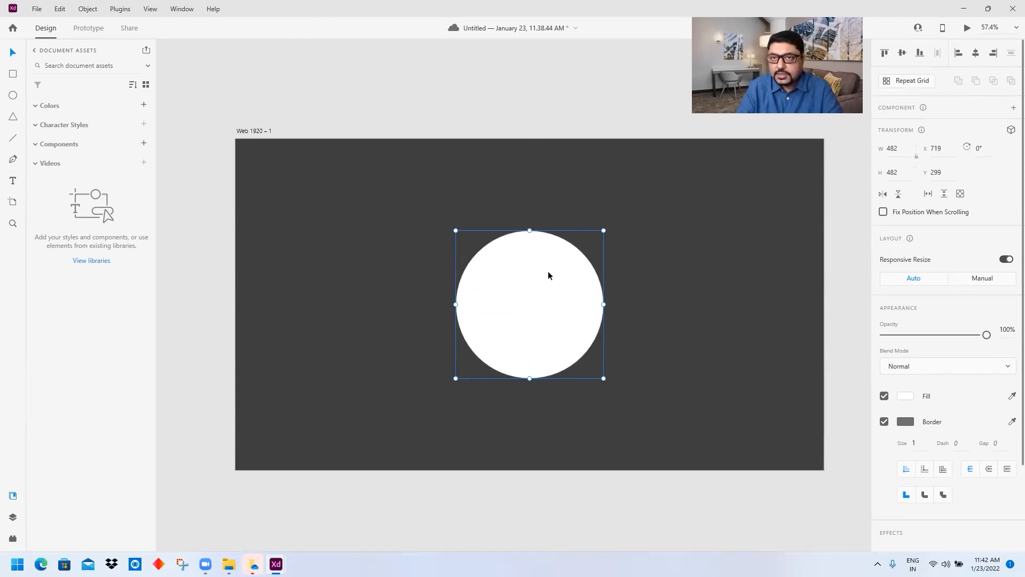
# - Remove the circle's fill so that only its border is drawn
pyautogui.click(906, 397)
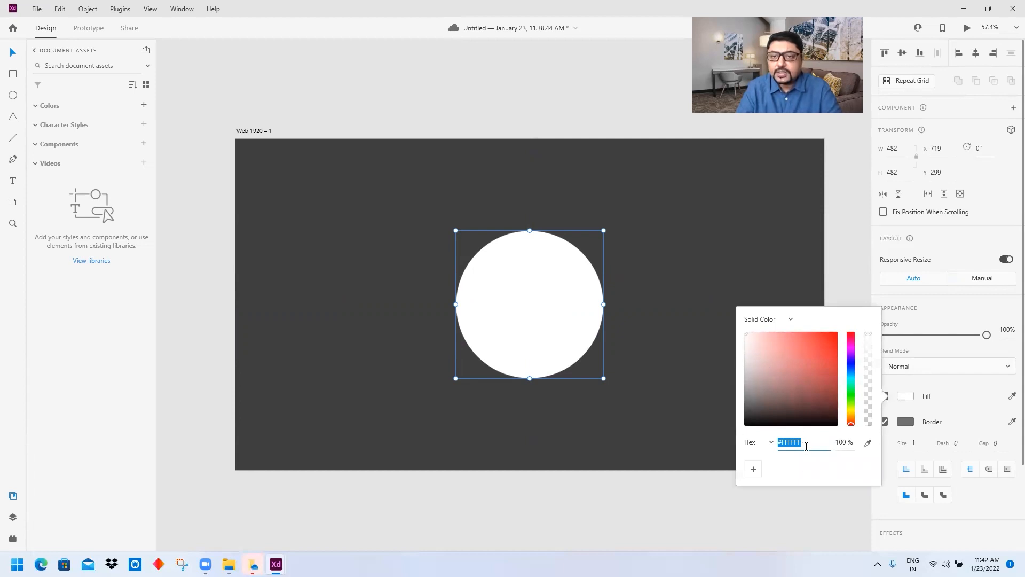
pyautogui.click(956, 402)
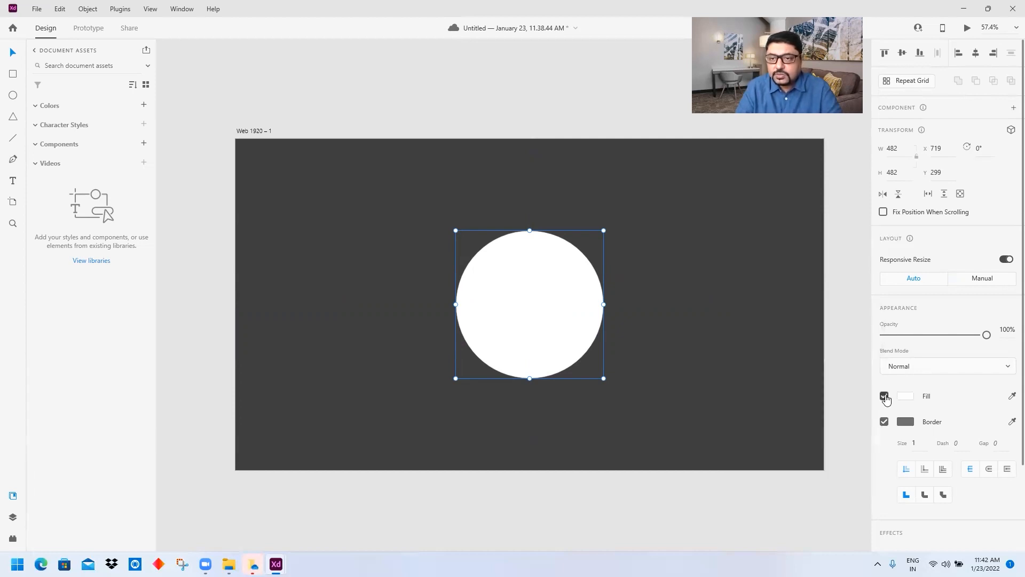
pyautogui.click(884, 396)
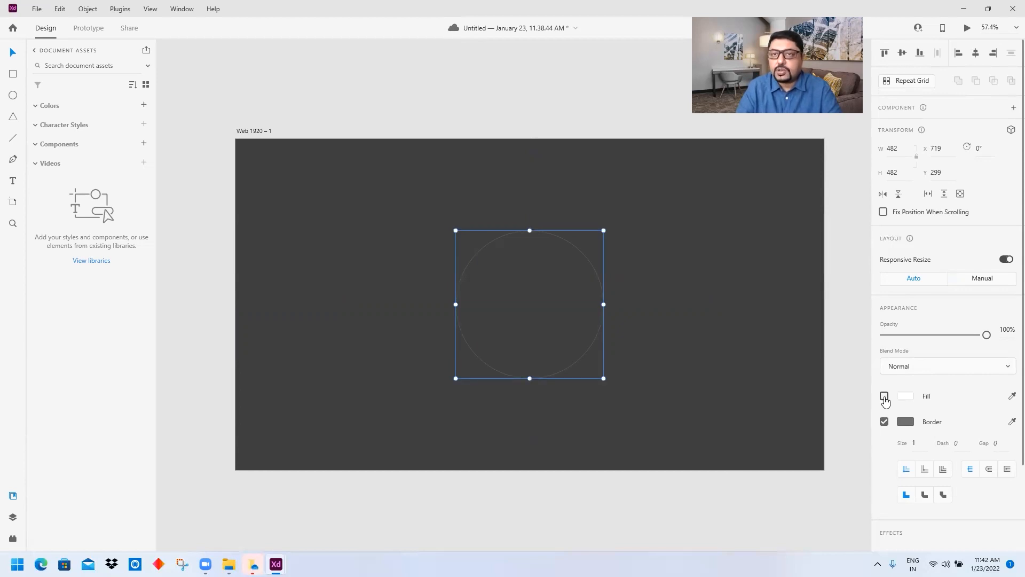
# - Change the circle's border color to a light pink
pyautogui.click(906, 422)
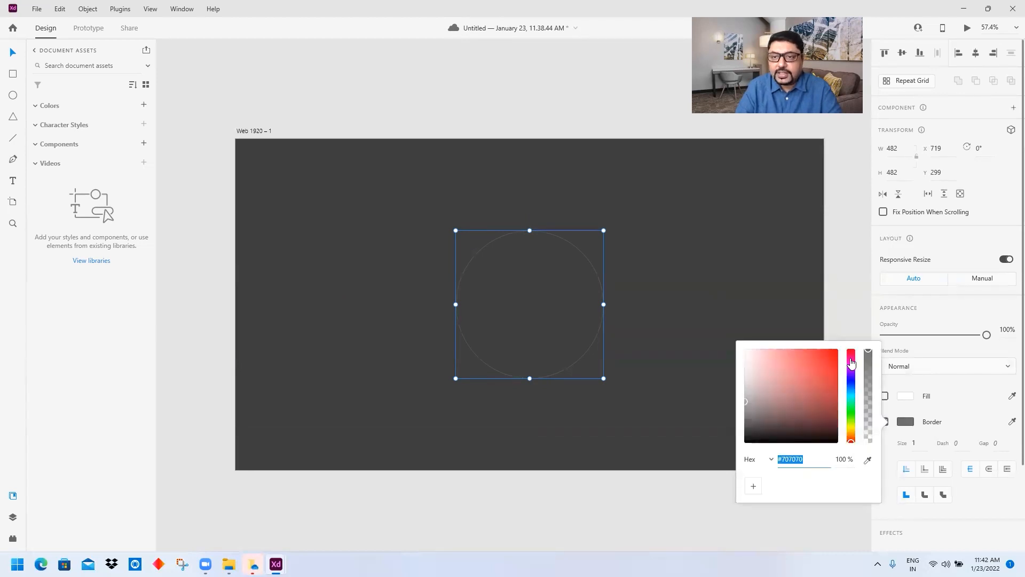
pyautogui.click(814, 374)
pyautogui.click(851, 362)
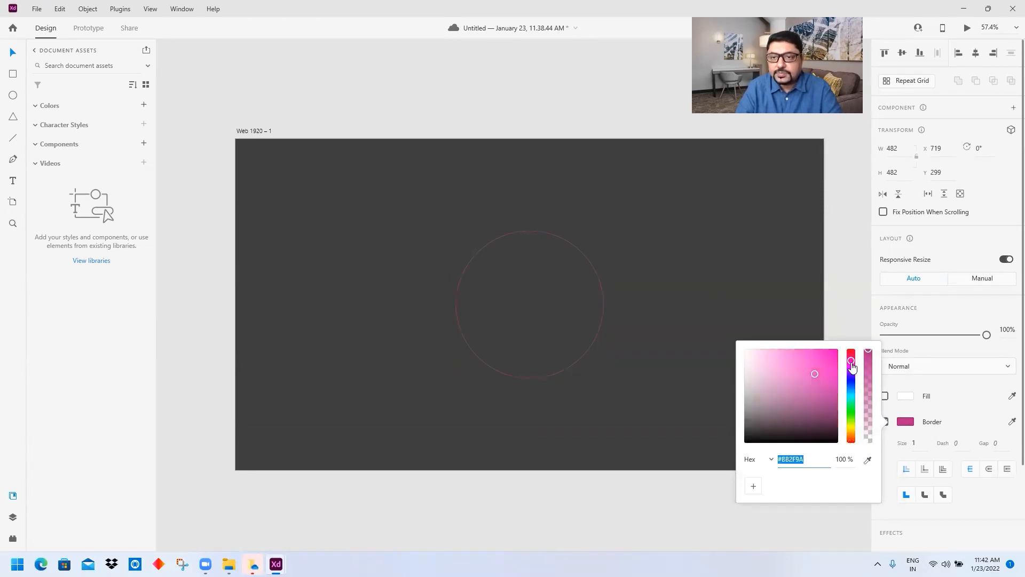
pyautogui.click(806, 366)
pyautogui.moveTo(806, 366)
pyautogui.mouseDown()
pyautogui.moveTo(810, 355)
pyautogui.moveTo(796, 352)
pyautogui.mouseUp()
pyautogui.click(853, 299)
pyautogui.click(853, 299)
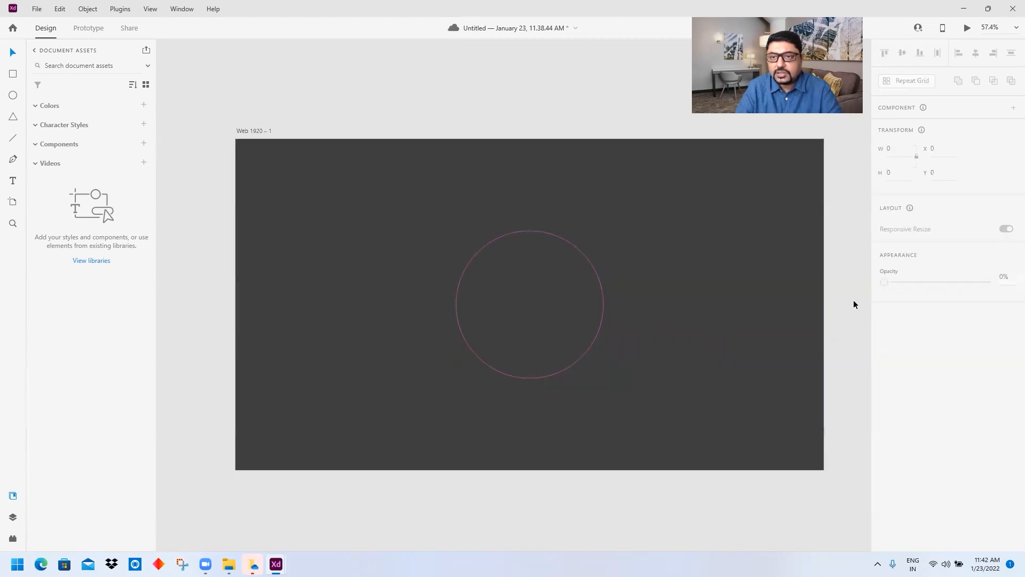
# - Set the circle's border size to 24 and shrink the circle around its center to about 342 × 342 px
pyautogui.click(604, 303)
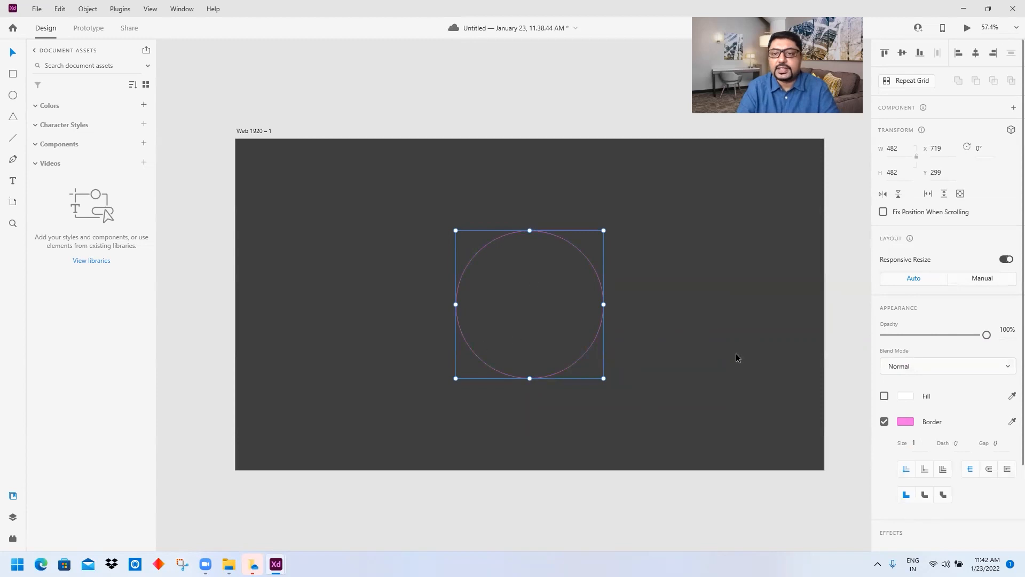
pyautogui.click(917, 445)
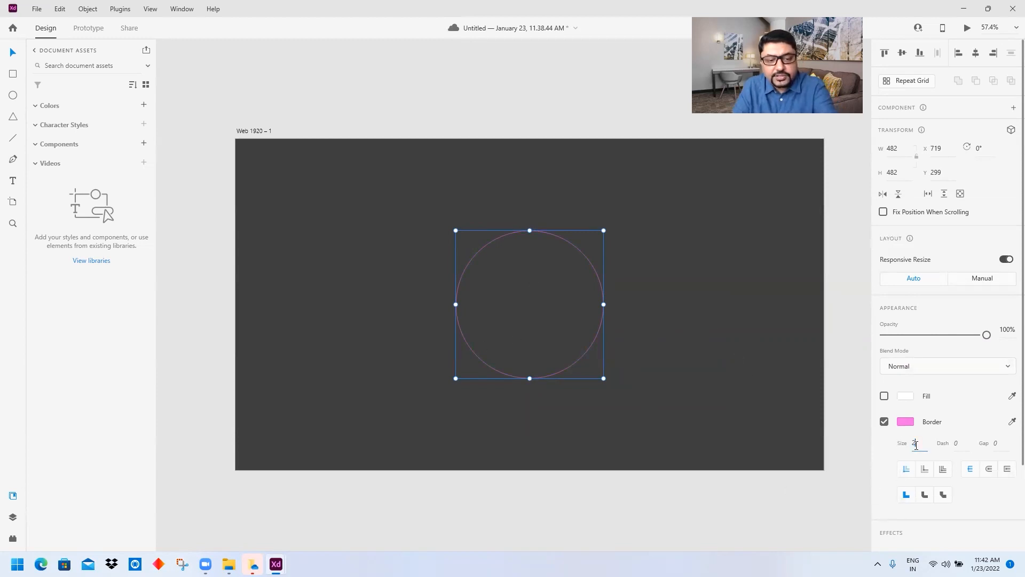
pyautogui.press('Return')
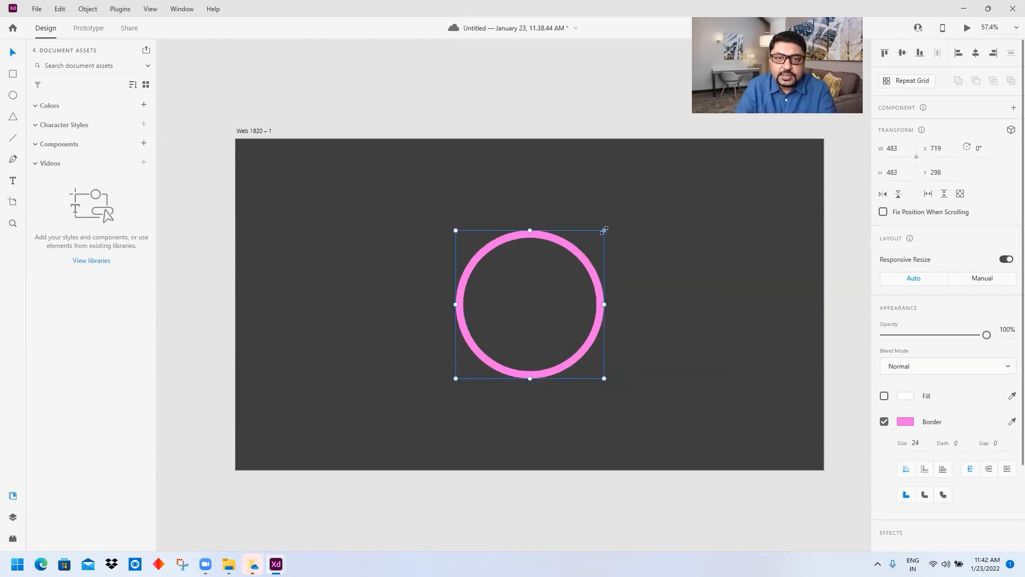
pyautogui.moveTo(601, 230); pyautogui.dragTo(562, 275)
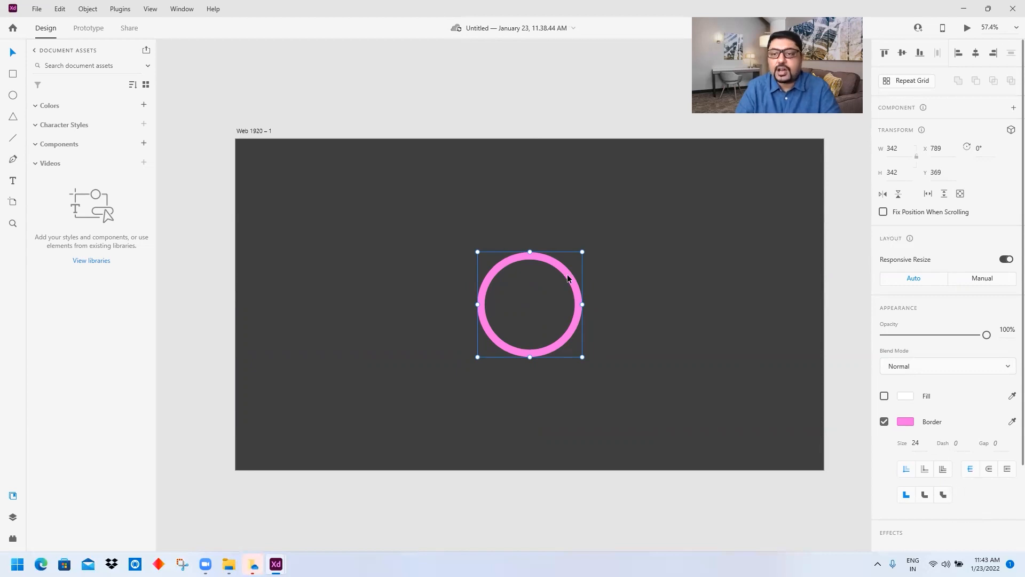
# - Give the circle's border round caps and set its gap to 10000
pyautogui.click(988, 472)
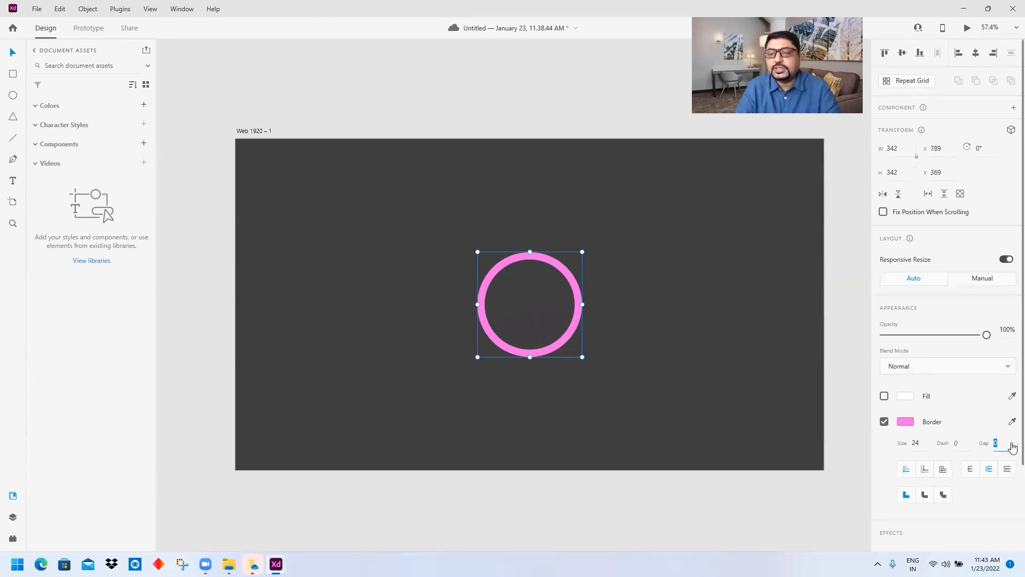
pyautogui.write('000')
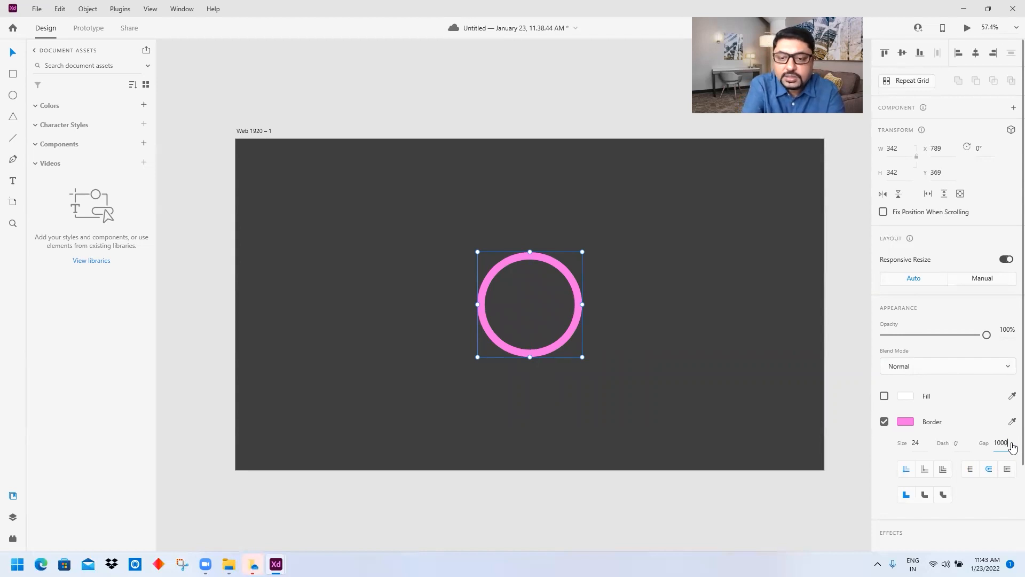
pyautogui.write('0')
pyautogui.press('Return')
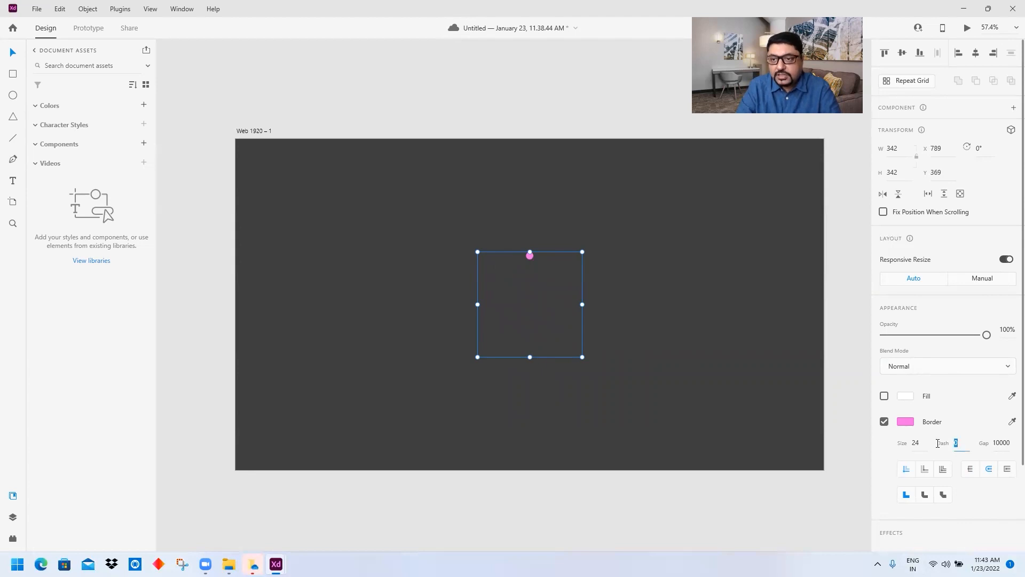
# - Gradually increase the circle's border dash to about 363 so the pink stroke grows into a partial ring
pyautogui.press('Up')
pyautogui.press('Up')
pyautogui.press('Up')
pyautogui.press('Up')
pyautogui.press('Up')
pyautogui.press('Up')
pyautogui.press('Up')
pyautogui.press('Up')
pyautogui.press('Up')
pyautogui.press('Up')
pyautogui.press('Up')
pyautogui.press('Up')
pyautogui.press('Up')
pyautogui.press('Up')
pyautogui.press('Up')
pyautogui.press('Up')
pyautogui.press('Up')
pyautogui.press('Up')
pyautogui.press('Up')
pyautogui.press('Up')
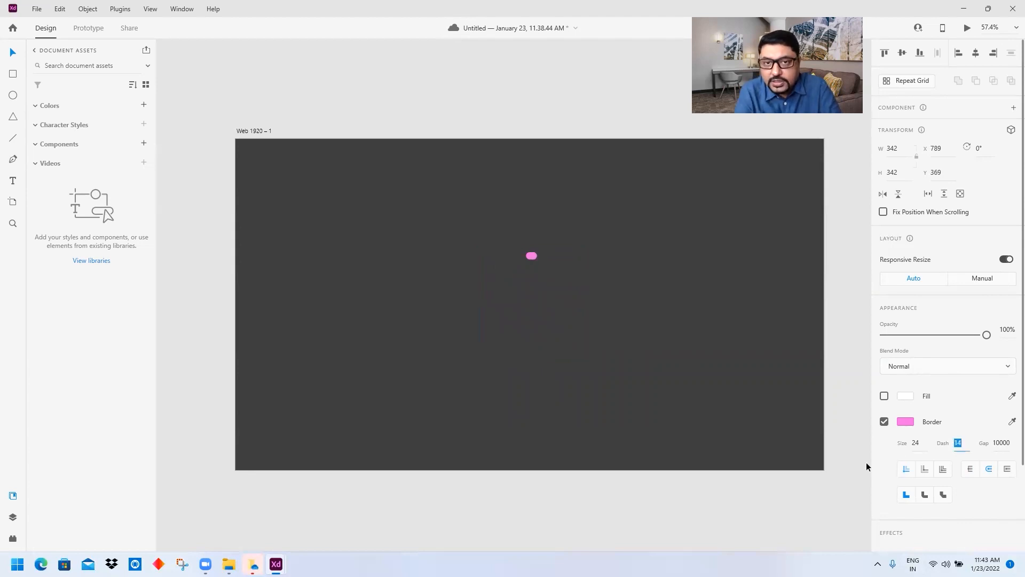
pyautogui.press('Up')
pyautogui.press('Up')
pyautogui.press('Up')
pyautogui.press('Up')
pyautogui.press('Up')
pyautogui.press('Up')
pyautogui.press('Up')
pyautogui.press('Up')
pyautogui.press('Up')
pyautogui.press('Up')
pyautogui.press('Up')
pyautogui.press('Up')
pyautogui.press('Up')
pyautogui.press('Up')
pyautogui.press('Up')
pyautogui.press('Up')
pyautogui.press('Up')
pyautogui.press('Up')
pyautogui.press('Up')
pyautogui.press('Up')
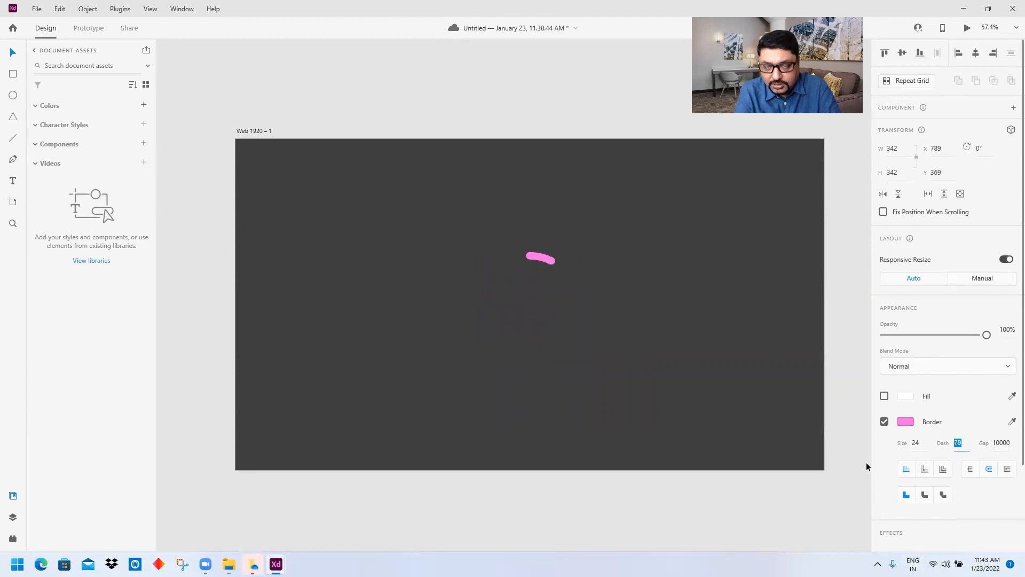
pyautogui.press('Up')
pyautogui.press('Up')
pyautogui.press('Up')
pyautogui.press('Up')
pyautogui.press('Up')
pyautogui.press('Up')
pyautogui.press('Up')
pyautogui.press('Up')
pyautogui.press('Up')
pyautogui.press('Up')
pyautogui.press('Up')
pyautogui.press('Up')
pyautogui.press('Up')
pyautogui.press('Up')
pyautogui.press('Up')
pyautogui.press('Up')
pyautogui.press('Up')
pyautogui.press('Up')
pyautogui.press('Up')
pyautogui.press('Up')
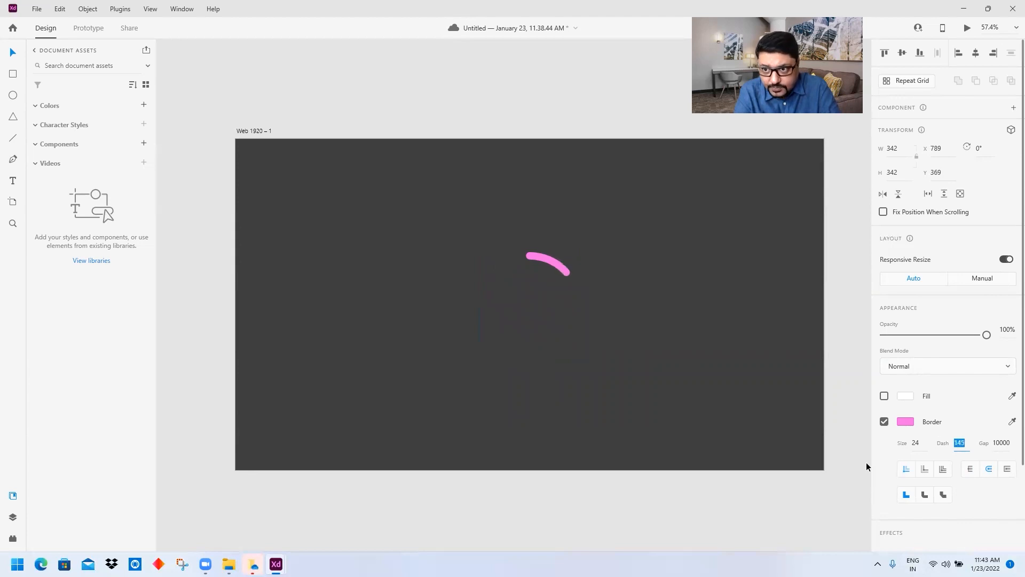
pyautogui.press('Up')
pyautogui.press('Up')
pyautogui.press('Up')
pyautogui.press('Up')
pyautogui.press('Up')
pyautogui.press('Up')
pyautogui.press('Up')
pyautogui.press('Up')
pyautogui.press('Up')
pyautogui.press('Up')
pyautogui.press('Up')
pyautogui.press('Up')
pyautogui.press('Up')
pyautogui.press('Up')
pyautogui.press('Up')
pyautogui.press('Up')
pyautogui.press('Up')
pyautogui.press('Up')
pyautogui.press('Up')
pyautogui.press('Up')
pyautogui.press('Up')
pyautogui.press('Up')
pyautogui.press('Up')
pyautogui.press('Up')
pyautogui.press('Up')
pyautogui.press('Up')
pyautogui.press('Up')
pyautogui.press('Up')
pyautogui.press('Up')
pyautogui.press('Up')
pyautogui.press('Up')
pyautogui.press('Up')
pyautogui.press('Up')
pyautogui.press('Up')
pyautogui.press('Up')
pyautogui.press('Up')
pyautogui.press('Up')
pyautogui.press('Up')
pyautogui.press('Up')
pyautogui.press('Up')
pyautogui.press('Up')
pyautogui.press('Up')
pyautogui.press('Up')
pyautogui.press('Up')
pyautogui.press('Up')
pyautogui.press('Up')
pyautogui.press('Up')
pyautogui.press('Up')
pyautogui.press('Up')
pyautogui.press('Up')
pyautogui.press('Up')
pyautogui.press('Up')
pyautogui.press('Up')
pyautogui.press('Up')
pyautogui.press('Up')
pyautogui.press('Up')
pyautogui.press('Up')
pyautogui.press('Up')
pyautogui.press('Up')
pyautogui.press('Up')
pyautogui.press('Up')
pyautogui.press('Up')
pyautogui.press('Up')
pyautogui.press('Up')
pyautogui.press('Up')
pyautogui.press('Up')
pyautogui.press('Up')
pyautogui.press('Up')
pyautogui.press('Up')
pyautogui.press('Up')
pyautogui.press('Up')
pyautogui.press('Up')
pyautogui.press('Up')
pyautogui.press('Up')
pyautogui.press('Up')
pyautogui.press('Up')
pyautogui.press('Up')
pyautogui.press('Up')
pyautogui.press('Up')
pyautogui.press('Up')
pyautogui.press('Up')
pyautogui.press('Up')
pyautogui.press('Up')
pyautogui.press('Up')
pyautogui.press('Up')
pyautogui.press('Up')
pyautogui.press('Up')
pyautogui.press('Up')
pyautogui.press('Up')
pyautogui.press('Up')
pyautogui.press('Up')
pyautogui.press('Up')
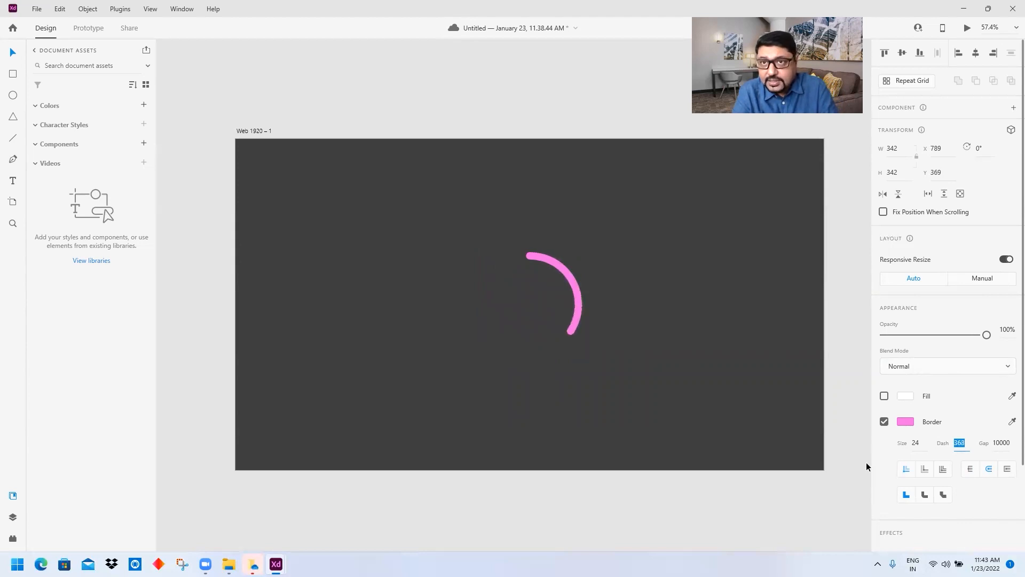
# - Increase the circle's border dash step by step to 415, extending the pink arc
pyautogui.press('Up')
pyautogui.press('Up')
pyautogui.press('Up')
pyautogui.press('Up')
pyautogui.press('Up')
pyautogui.press('Up')
pyautogui.press('Up')
pyautogui.press('Up')
pyautogui.press('Up')
pyautogui.press('Up')
pyautogui.press('Up')
pyautogui.press('Up')
pyautogui.press('Up')
pyautogui.press('Up')
pyautogui.press('Up')
pyautogui.press('Up')
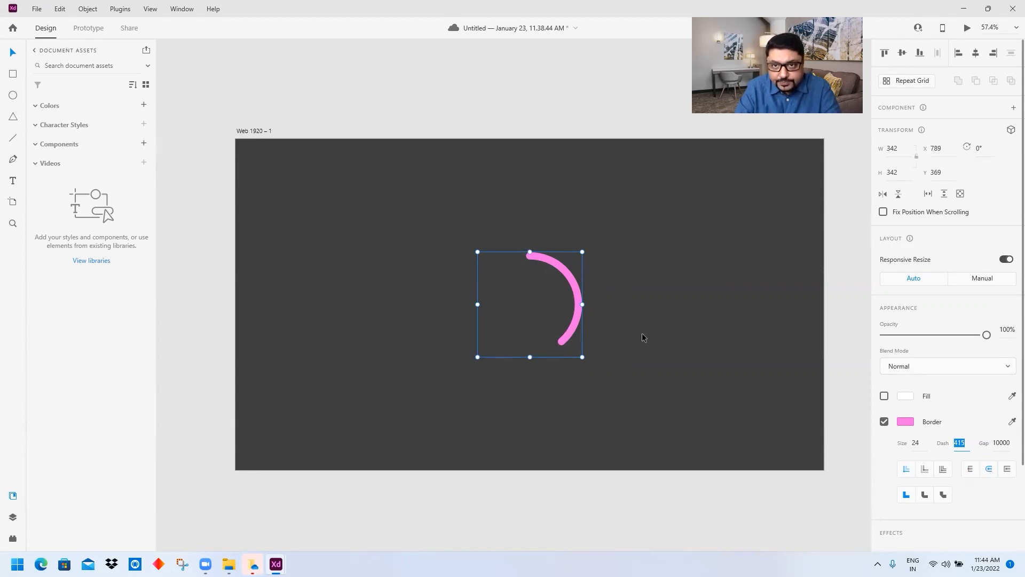
# - Try another cap style on the pink arc and restore the Round Cap
pyautogui.click(971, 471)
pyautogui.click(543, 265)
pyautogui.click(987, 469)
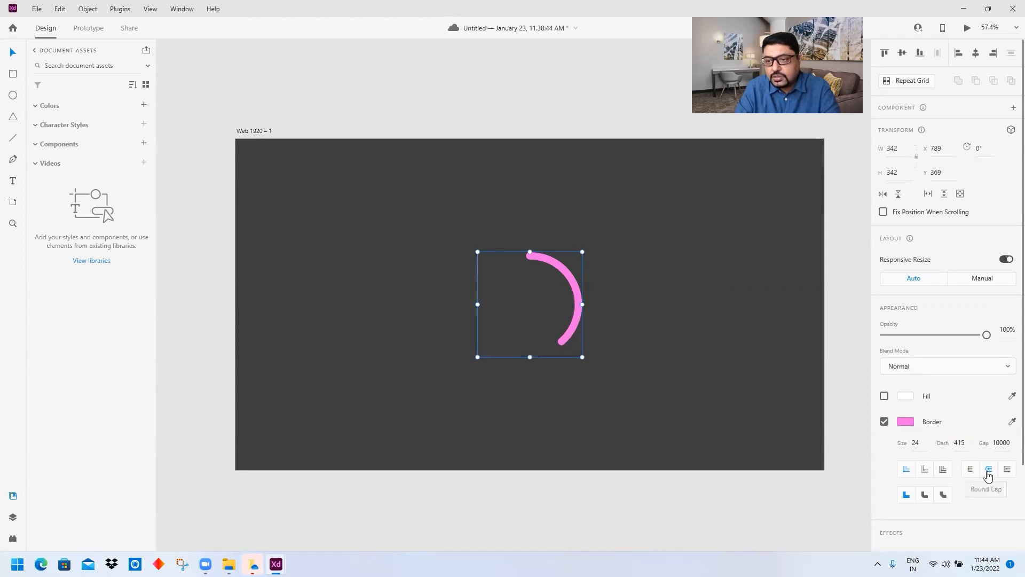
# - Set the circle's border dash to 0
pyautogui.click(936, 446)
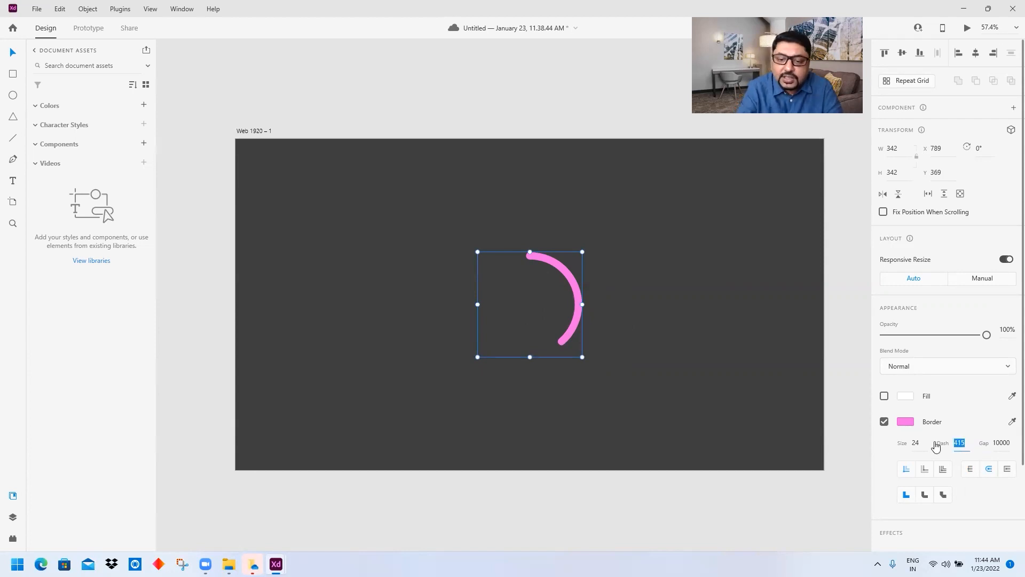
pyautogui.write('0')
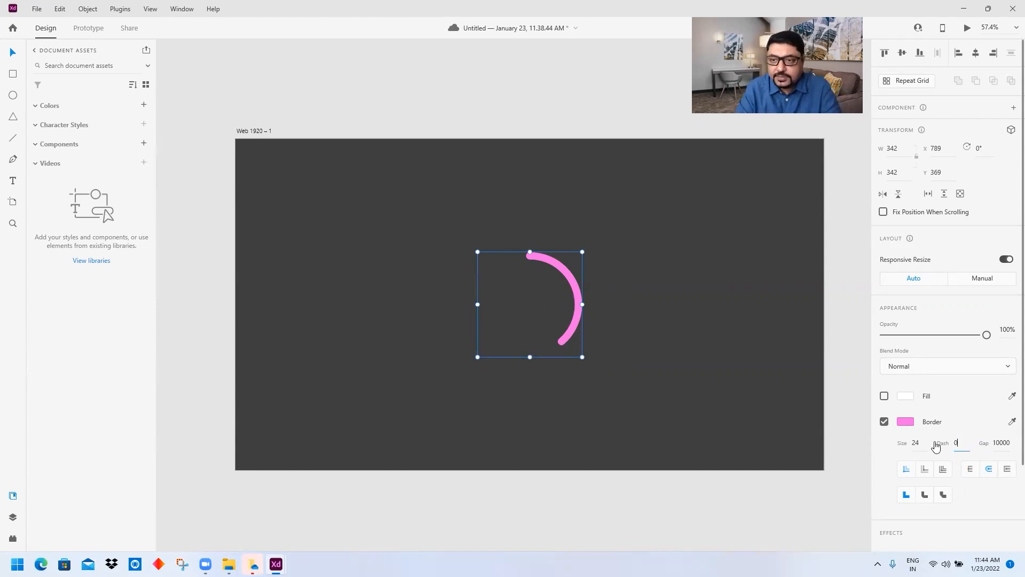
pyautogui.press('Tab')
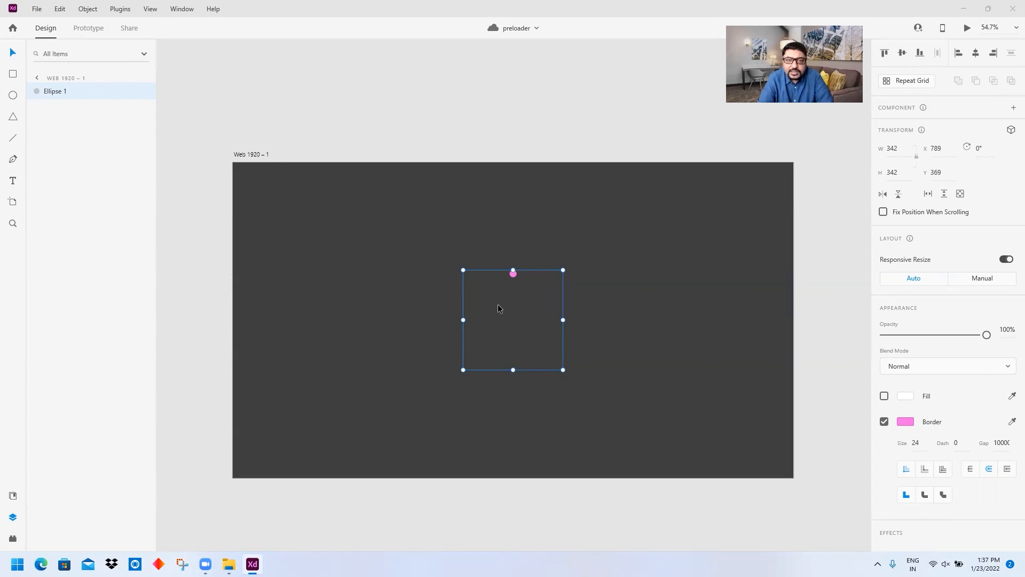
pyautogui.click(14, 183)
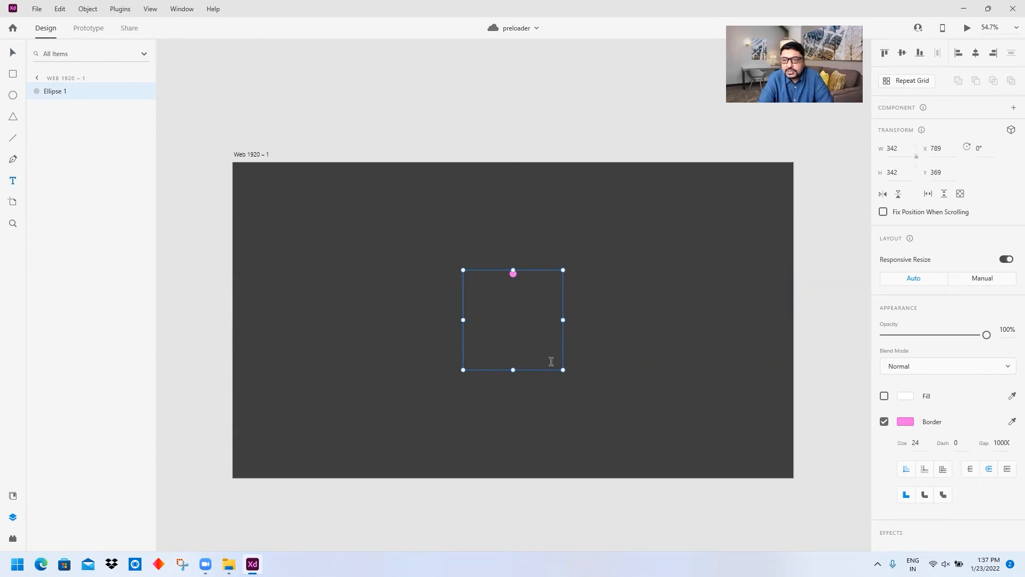
pyautogui.click(485, 310)
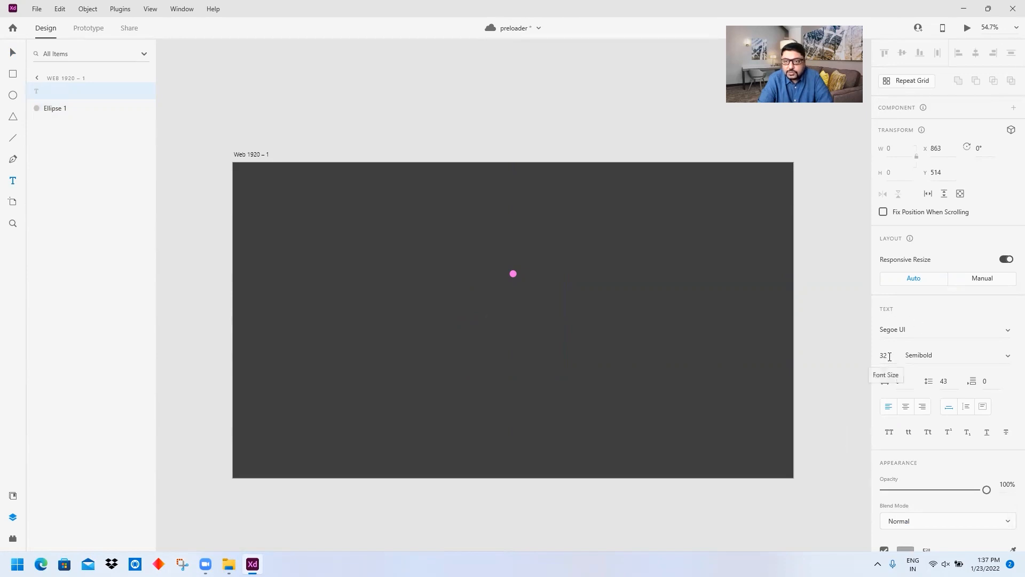
pyautogui.click(889, 357)
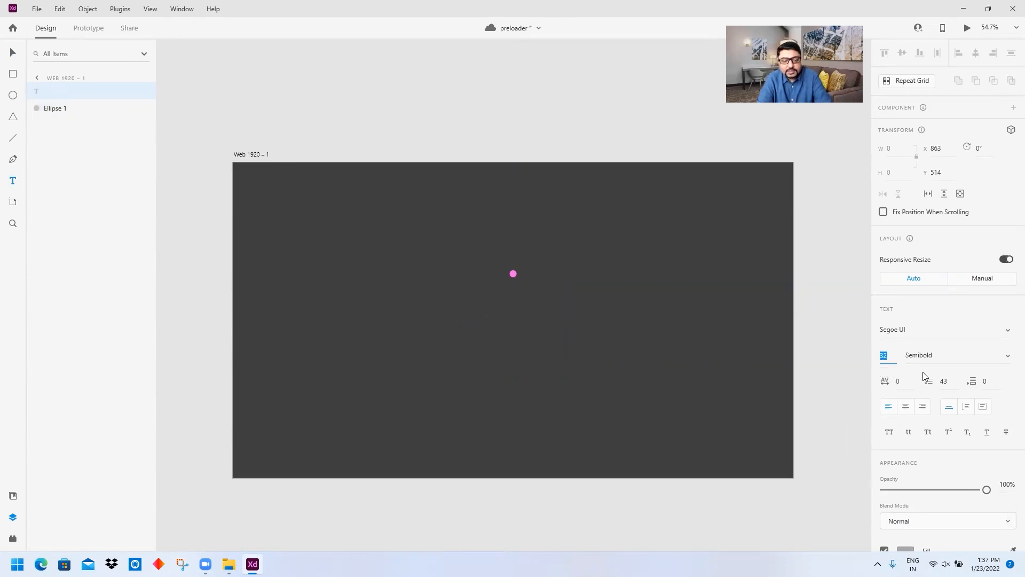
pyautogui.write('56')
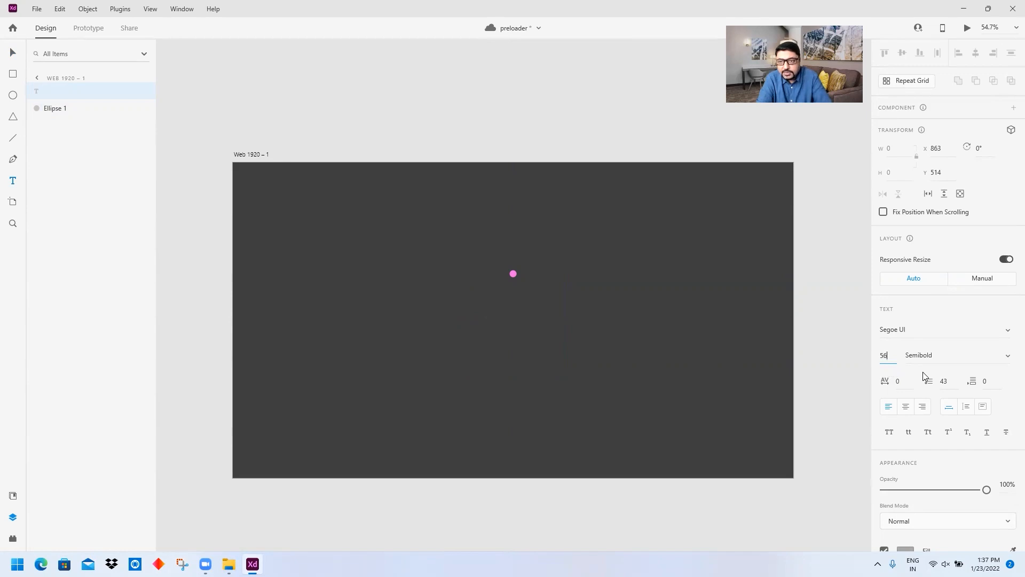
pyautogui.click(948, 358)
pyautogui.click(1007, 356)
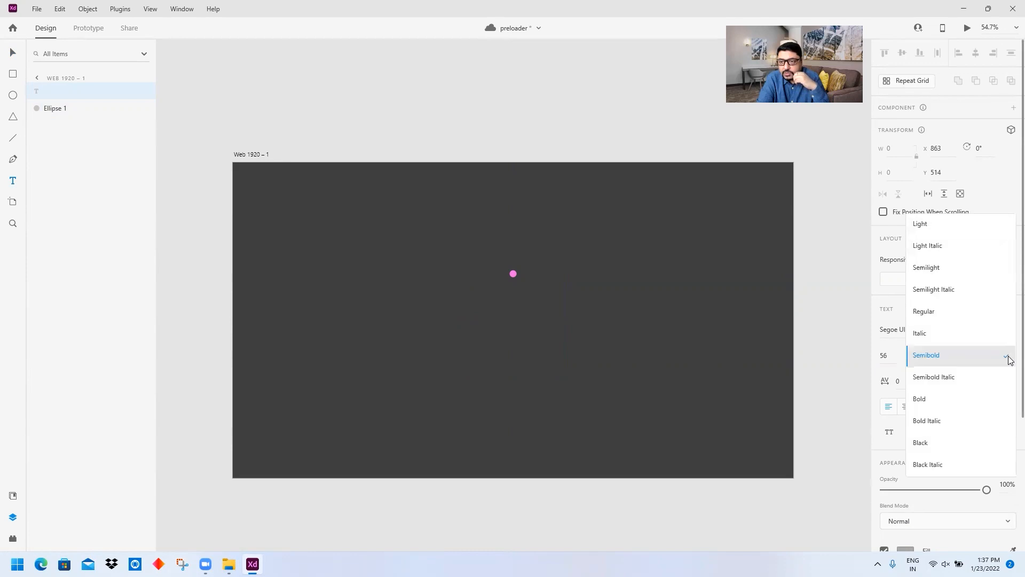
pyautogui.click(925, 400)
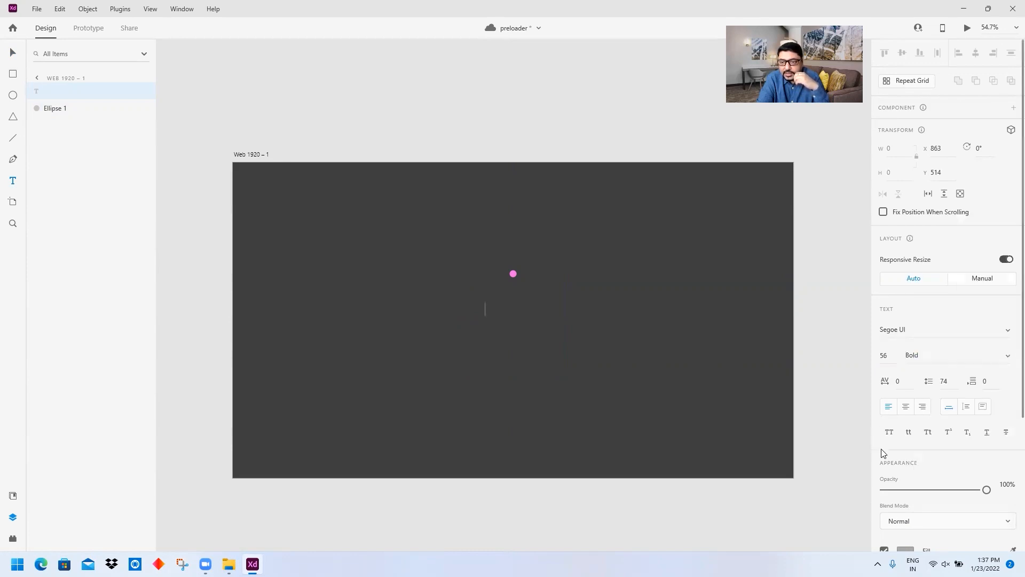
pyautogui.click(906, 551)
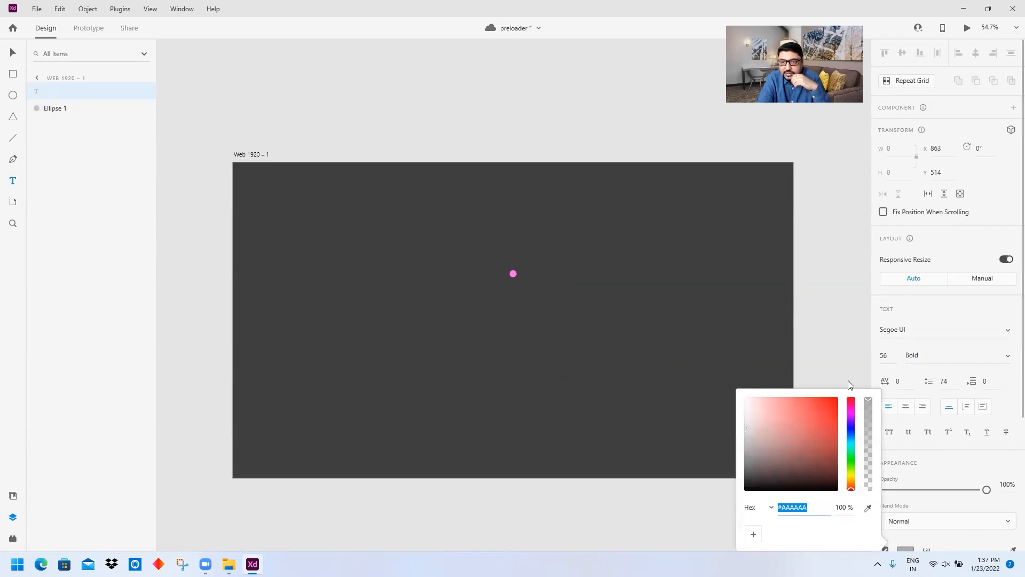
pyautogui.click(841, 351)
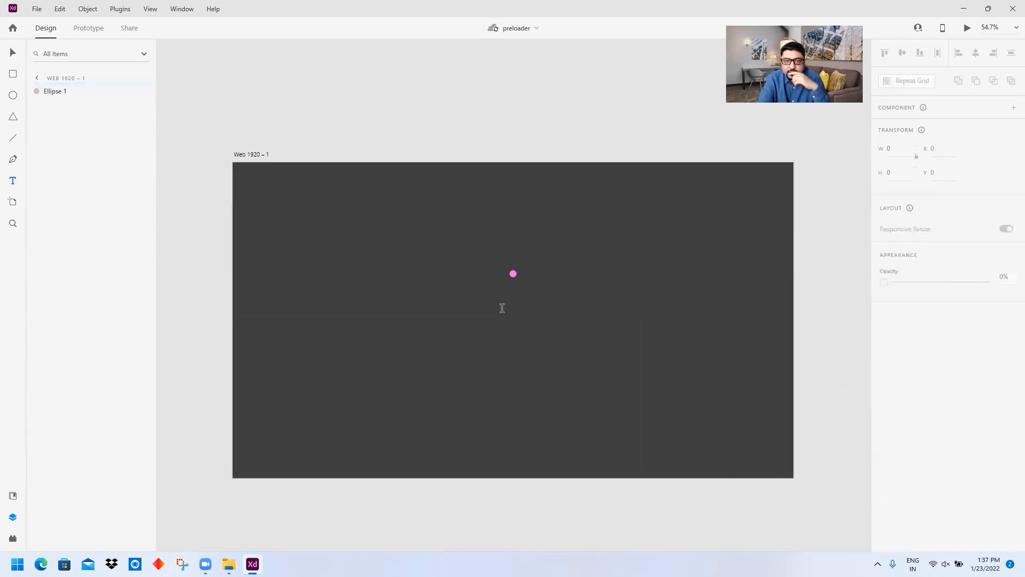
# - Add the text "1" in the area below the pink dot and set its font size to 60
pyautogui.click(486, 307)
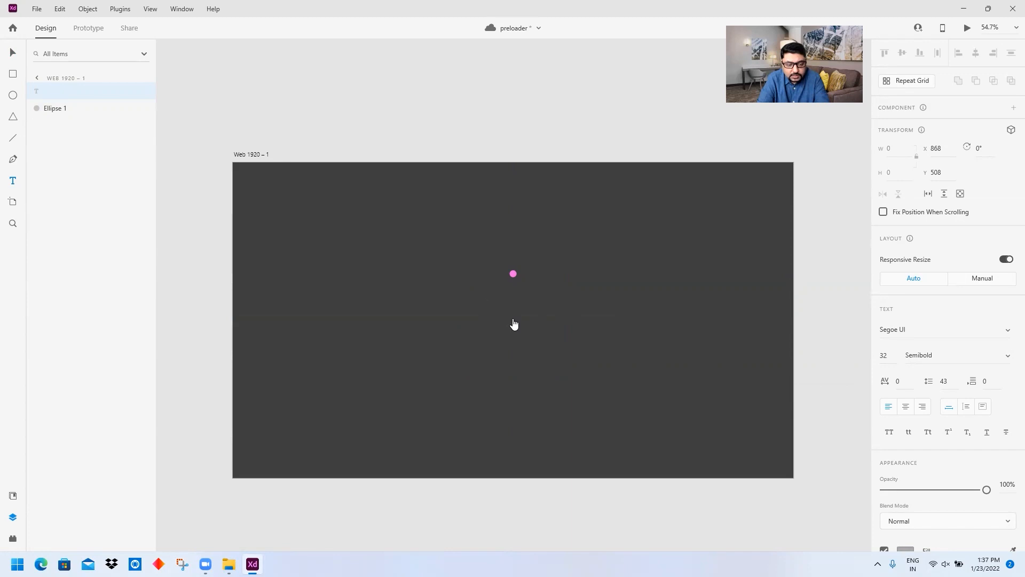
pyautogui.write('1')
pyautogui.moveTo(494, 309); pyautogui.dragTo(472, 302)
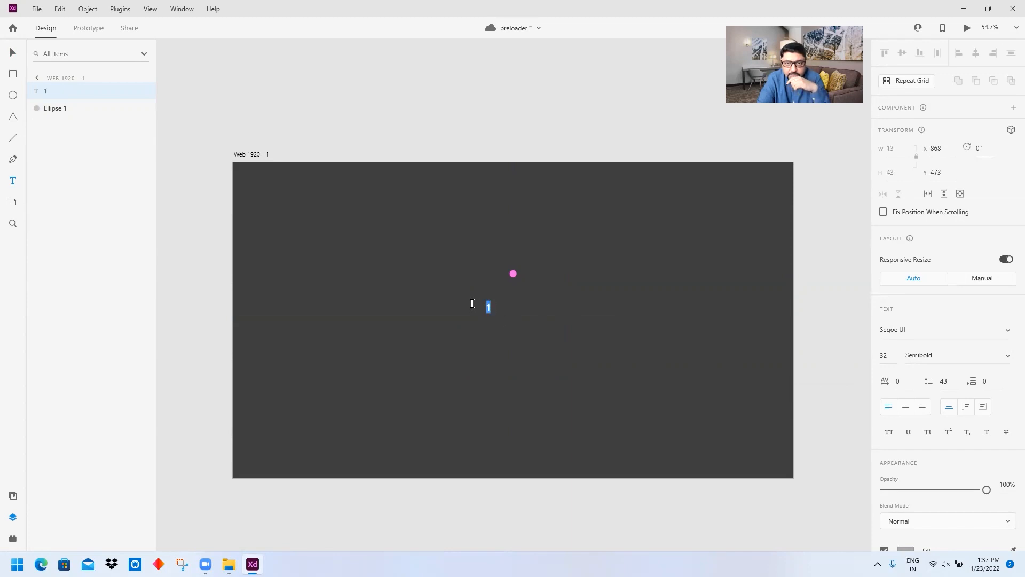
pyautogui.click(891, 355)
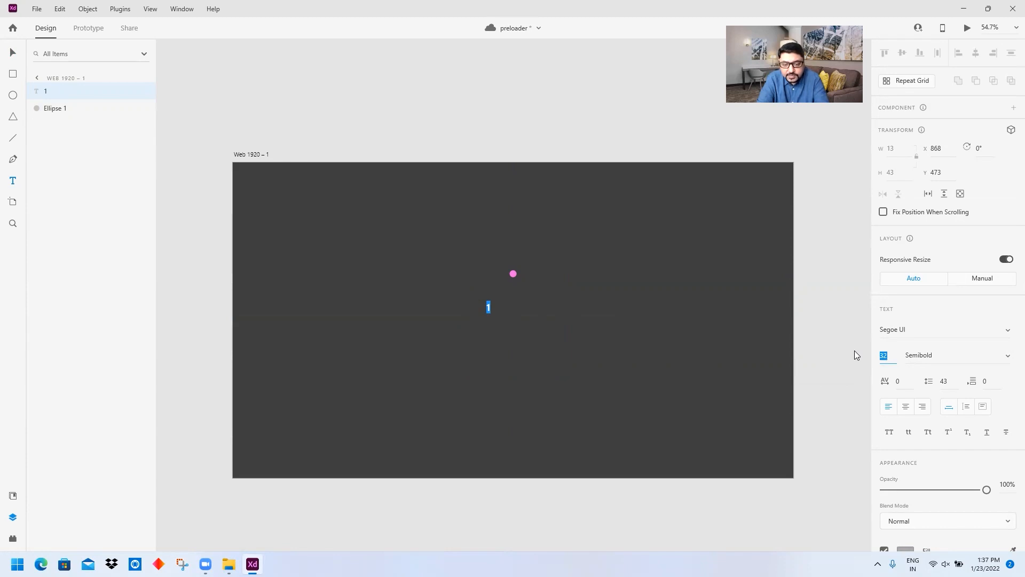
pyautogui.write('60')
pyautogui.press('Return')
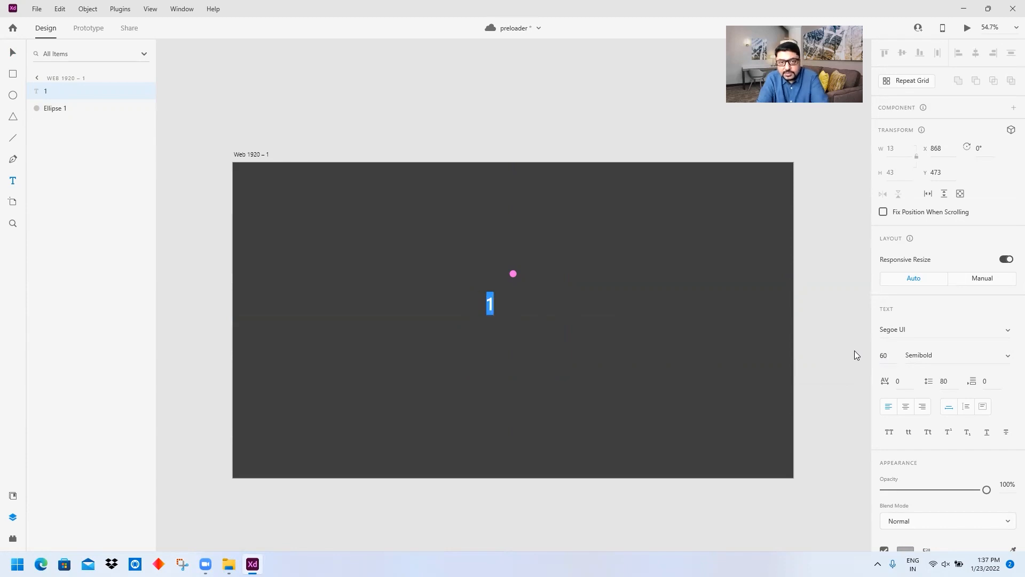
# - Move the text "1" to about X 894, Y 488 and set its font weight to Bold
pyautogui.click(13, 53)
pyautogui.moveTo(490, 305); pyautogui.dragTo(497, 302)
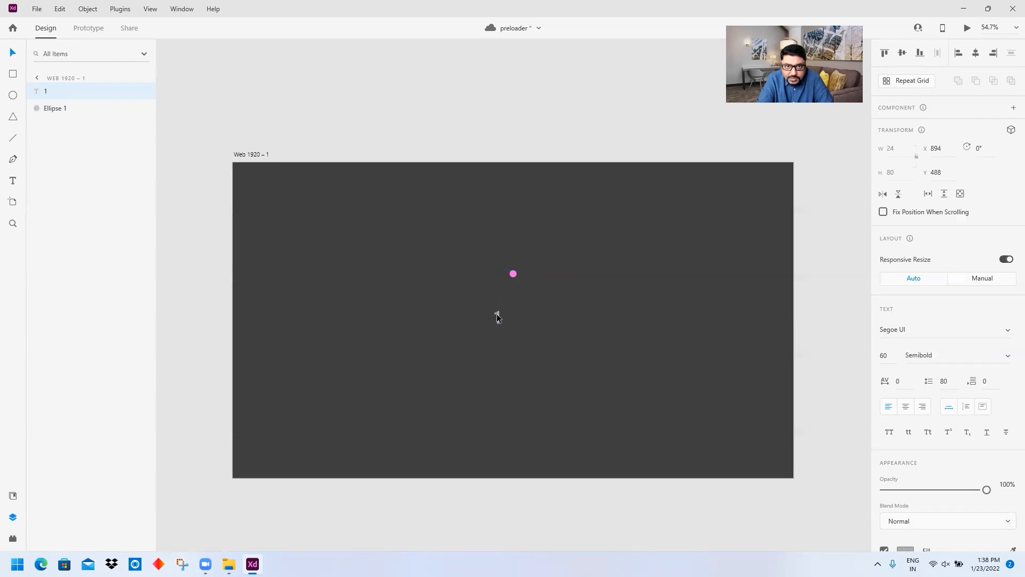
pyautogui.click(495, 319)
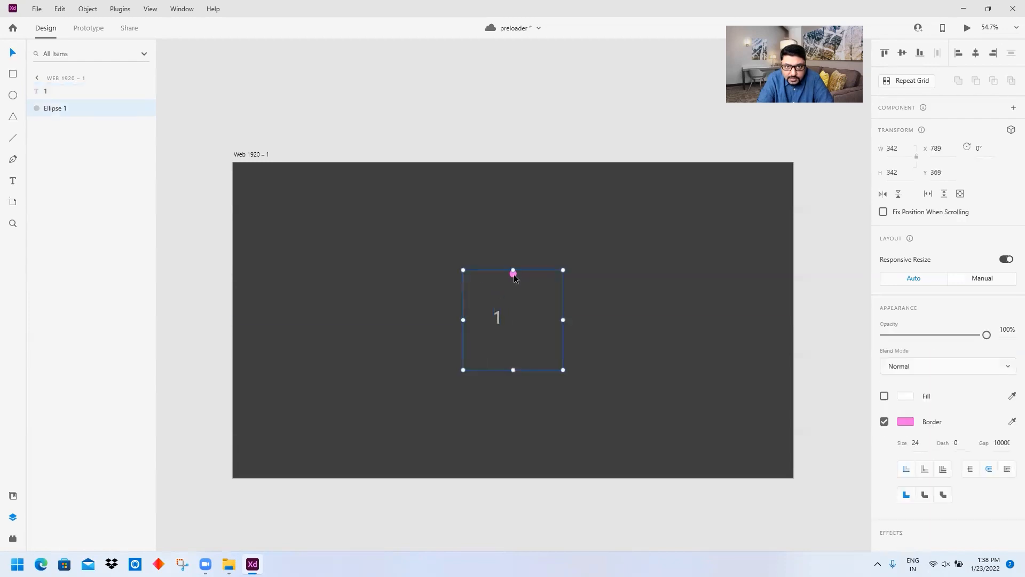
pyautogui.click(497, 320)
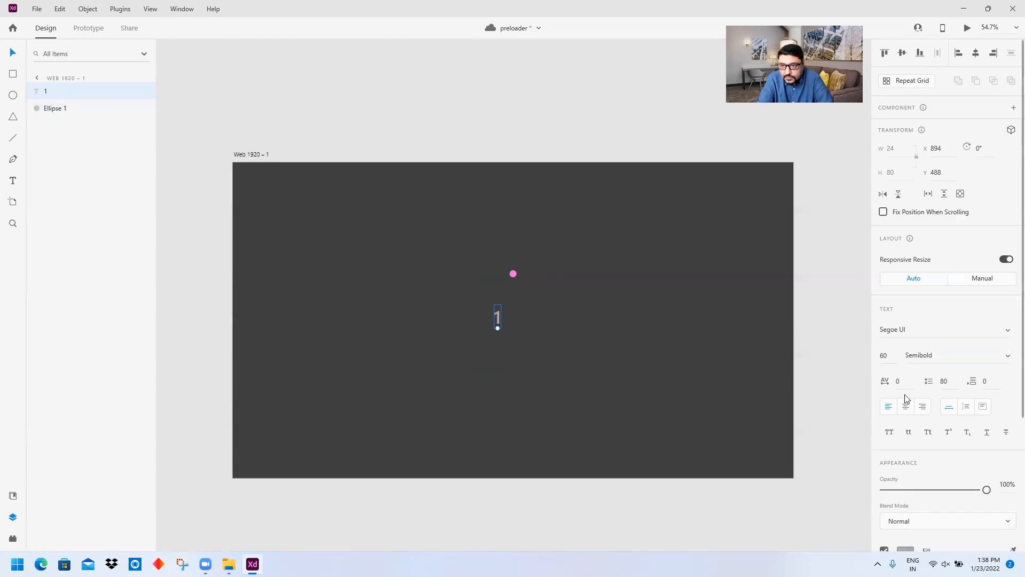
pyautogui.click(1006, 357)
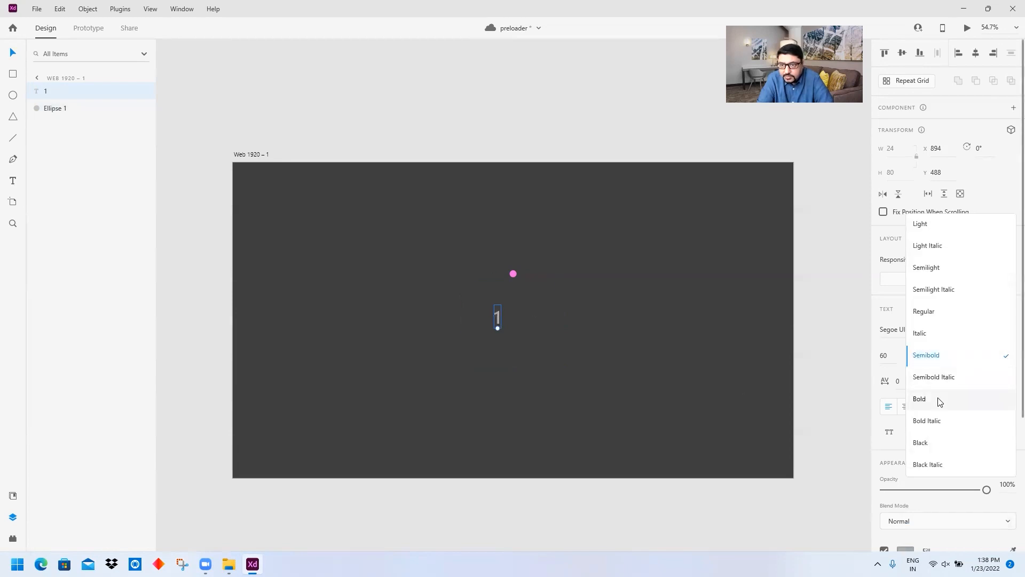
pyautogui.click(938, 400)
# - Replace the text "1" with "0"
pyautogui.doubleClick(498, 316)
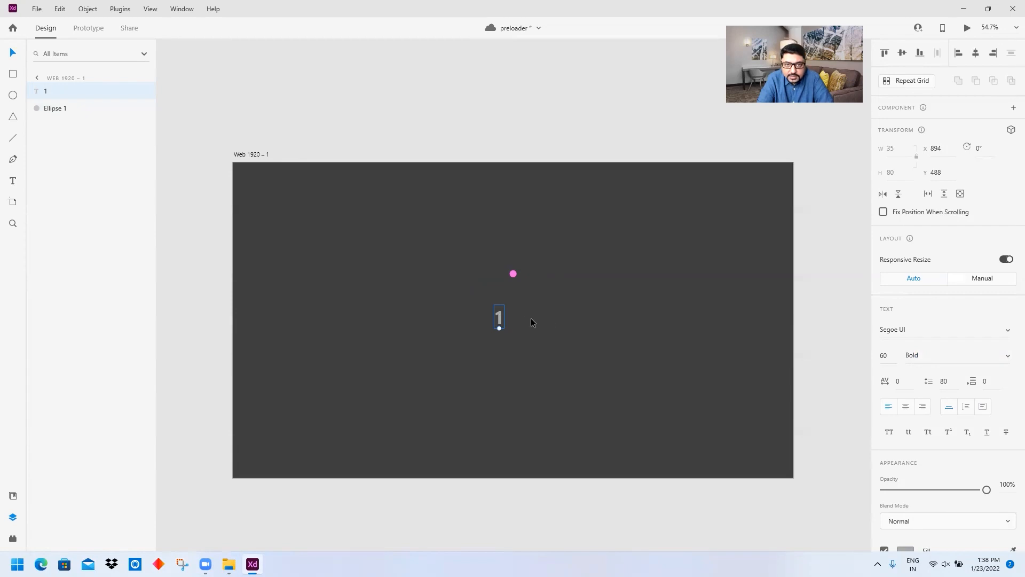
pyautogui.click(502, 316)
pyautogui.doubleClick(504, 317)
pyautogui.write('0')
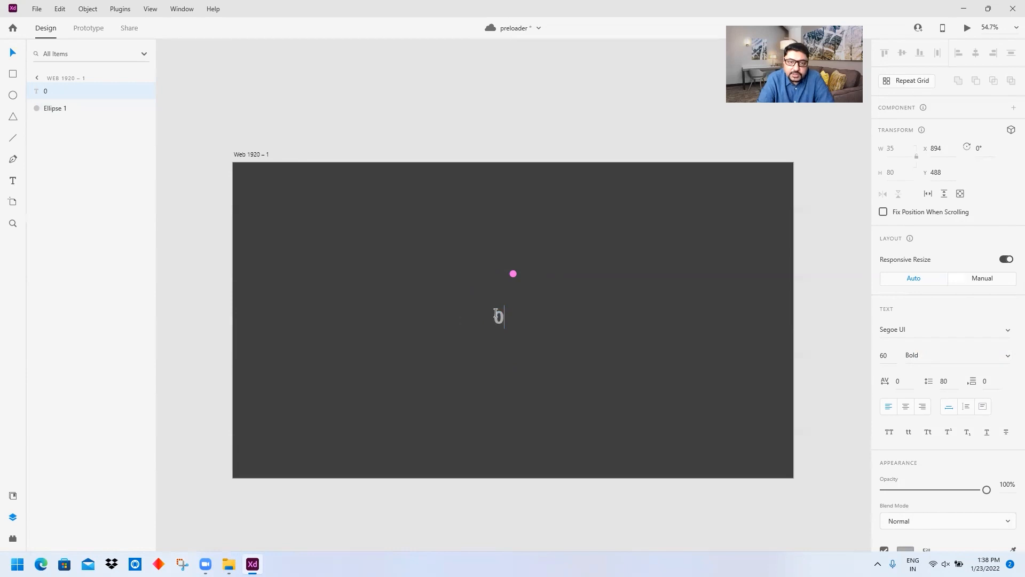
# - Add the digits 1 to 9 below the 0 in the same text object, each on its own line
pyautogui.doubleClick(496, 317)
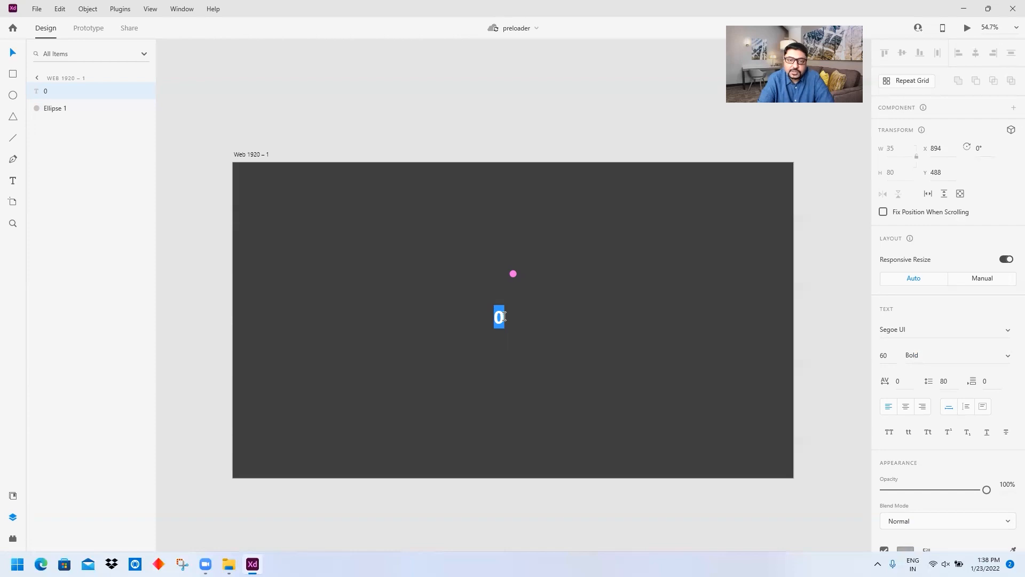
pyautogui.click(504, 316)
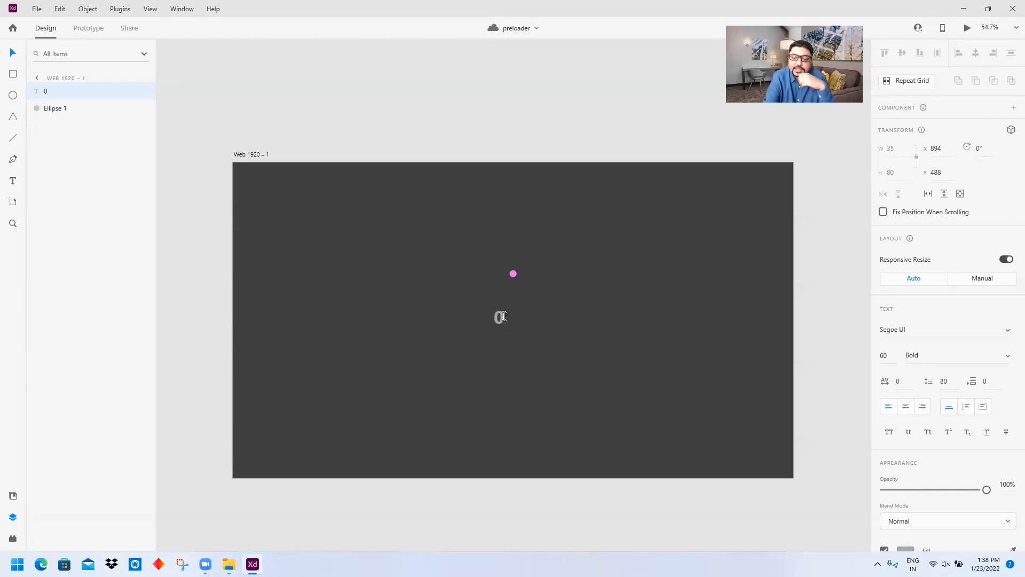
pyautogui.write('1')
pyautogui.press('Return')
pyautogui.write('2')
pyautogui.press('Return')
pyautogui.write('3')
pyautogui.press('Return')
pyautogui.write('4')
pyautogui.press('Return')
pyautogui.write('5')
pyautogui.press('Return')
pyautogui.write('6')
pyautogui.press('Return')
pyautogui.write('7')
pyautogui.press('Return')
pyautogui.write('8')
pyautogui.press('Return')
pyautogui.write('9')
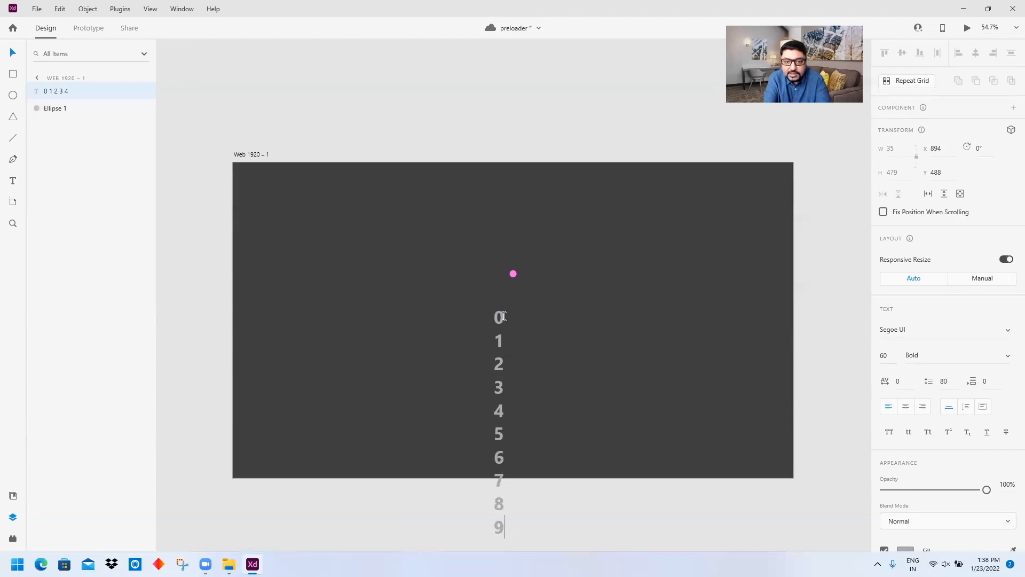
pyautogui.click(496, 316)
pyautogui.moveTo(497, 314); pyautogui.dragTo(514, 523)
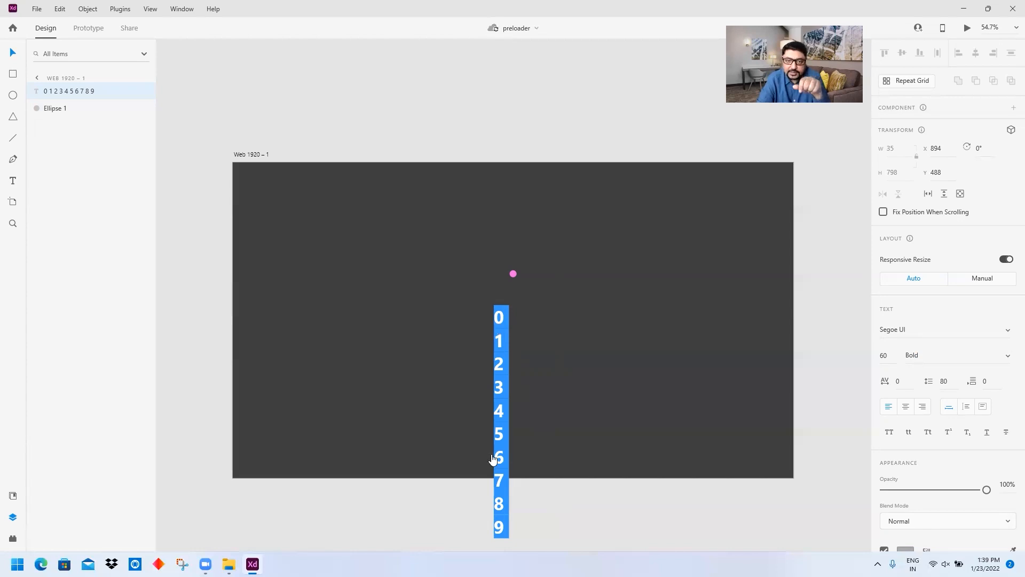
pyautogui.press('Escape')
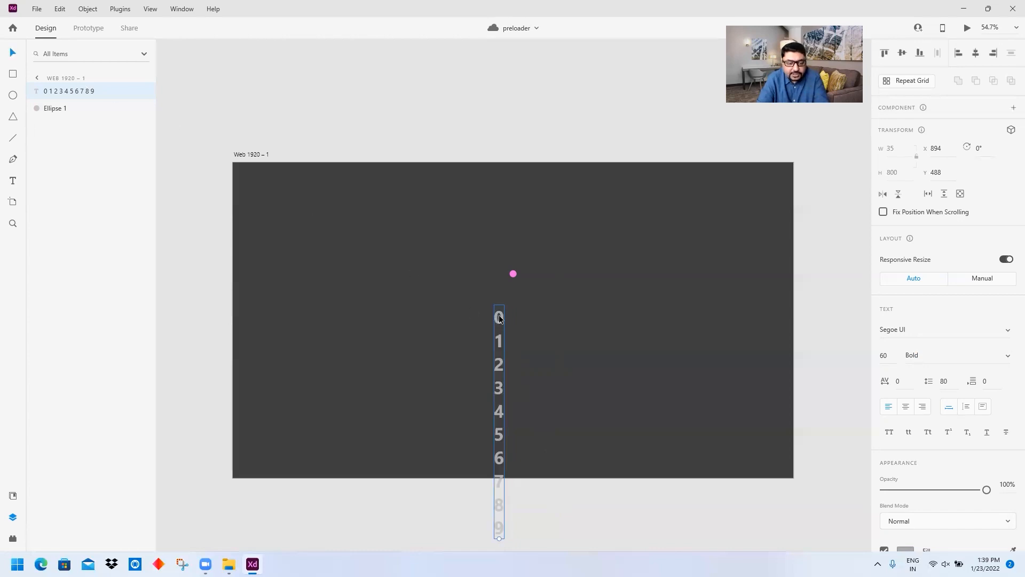
# - Duplicate the digit column horizontally, placing the copy just to its right at about X 943
pyautogui.press('alt')
pyautogui.moveTo(499, 318); pyautogui.dragTo(513, 319)
pyautogui.scroll(-3, 589, 424)
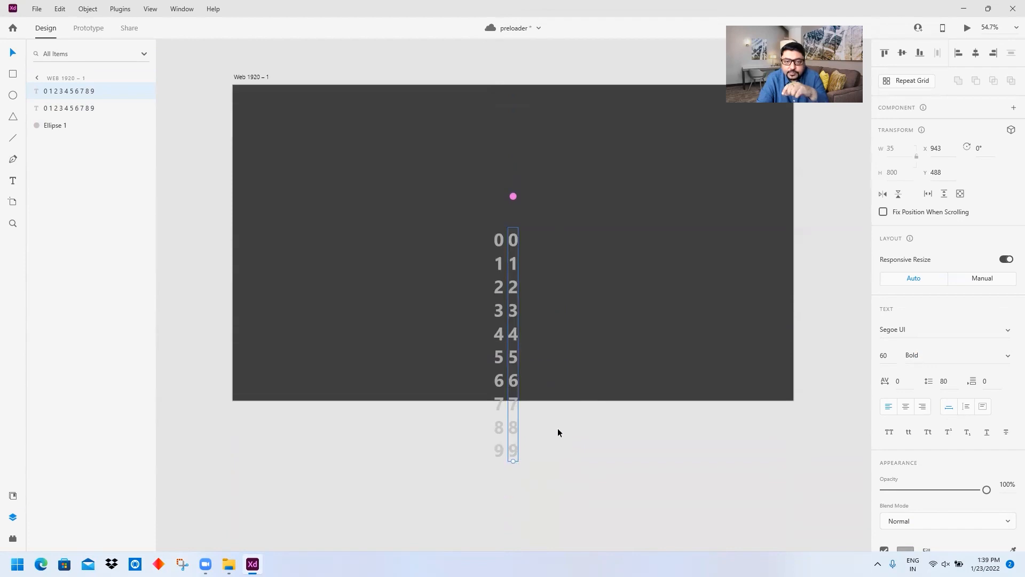
# - Append the digits 0 to 9 below the 9 in the second column, each on its own line
pyautogui.doubleClick(514, 449)
pyautogui.press('Right')
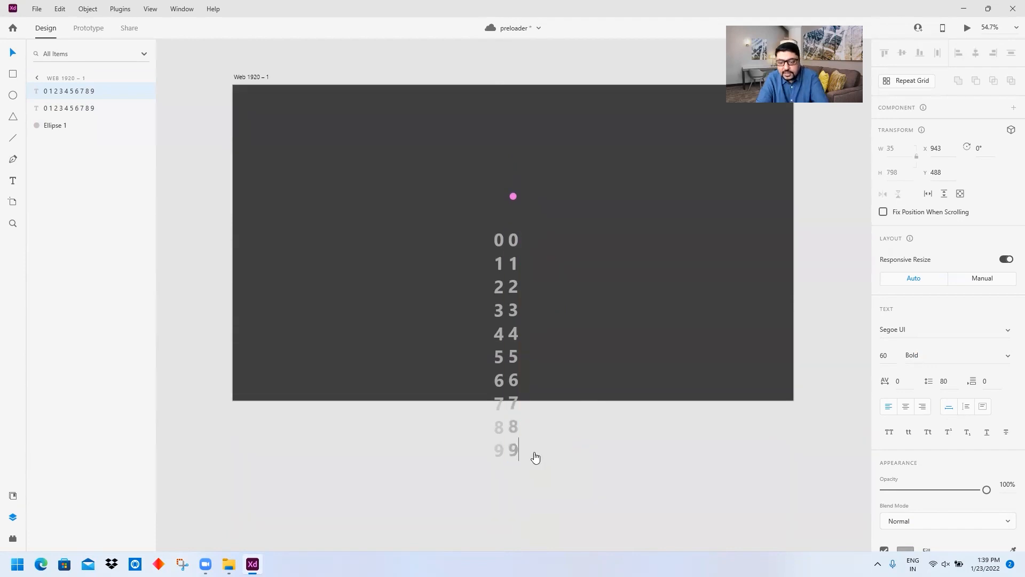
pyautogui.press('Return')
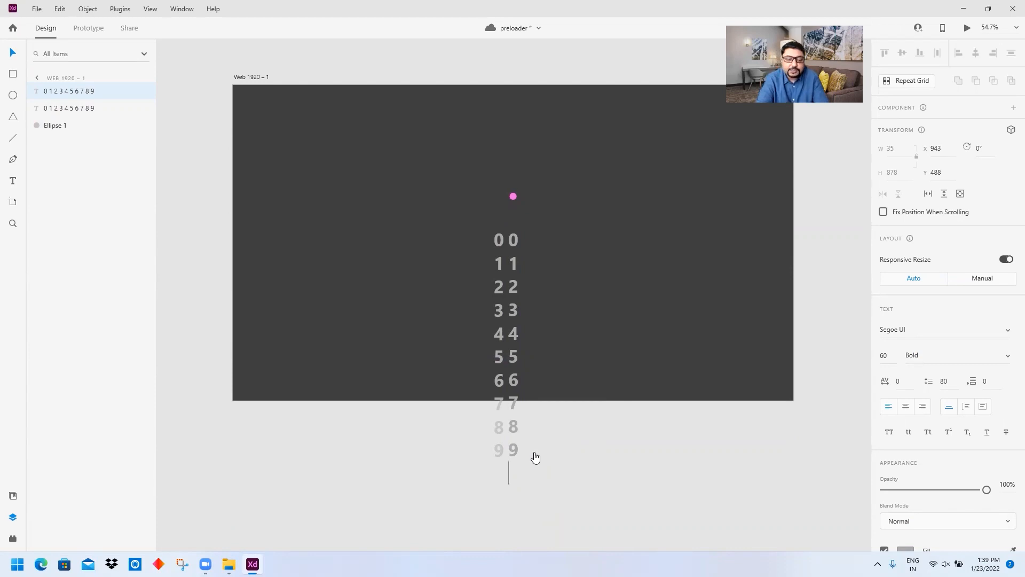
pyautogui.write('0 1 2 3')
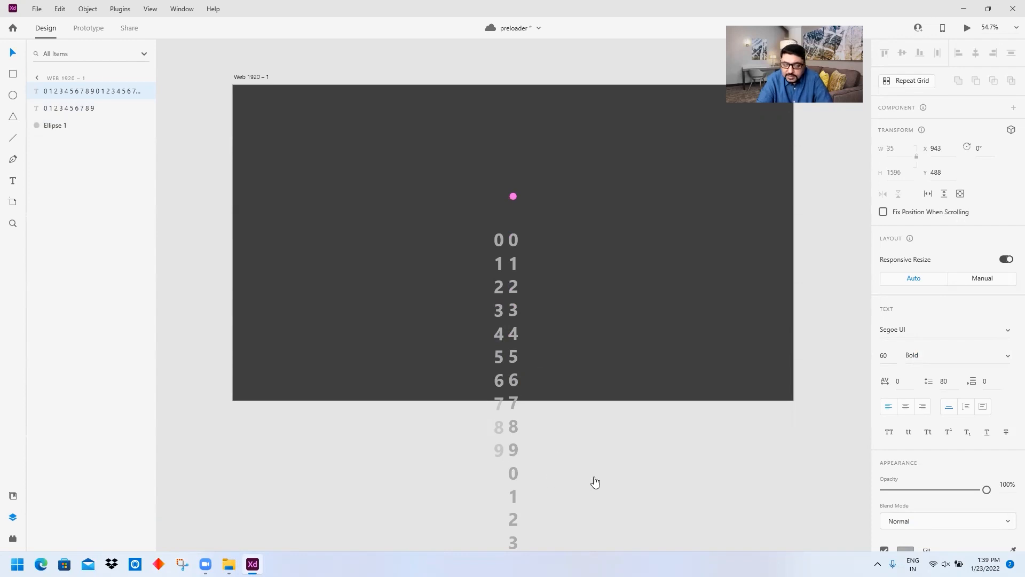
pyautogui.click(200, 201)
pyautogui.click(526, 242)
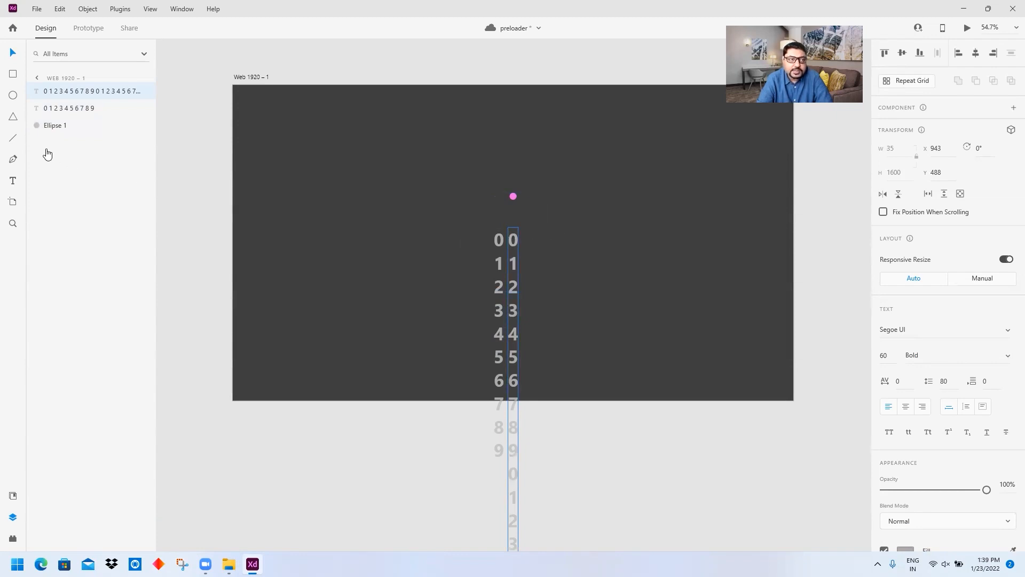
# - Add a "%" text just right of the two digit columns, aligned with their tops at about X 992, Y 488, and save
pyautogui.click(12, 181)
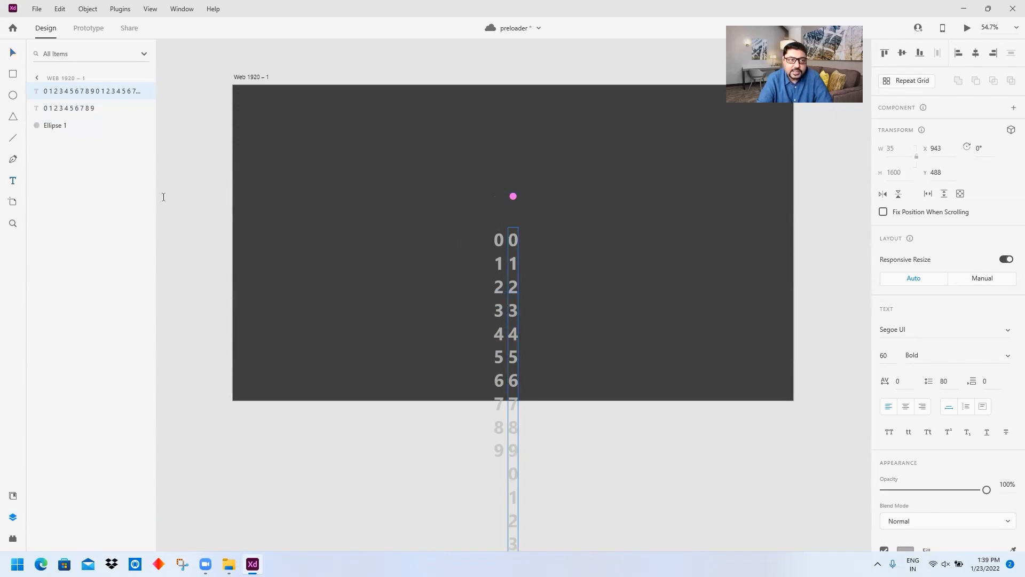
pyautogui.click(530, 238)
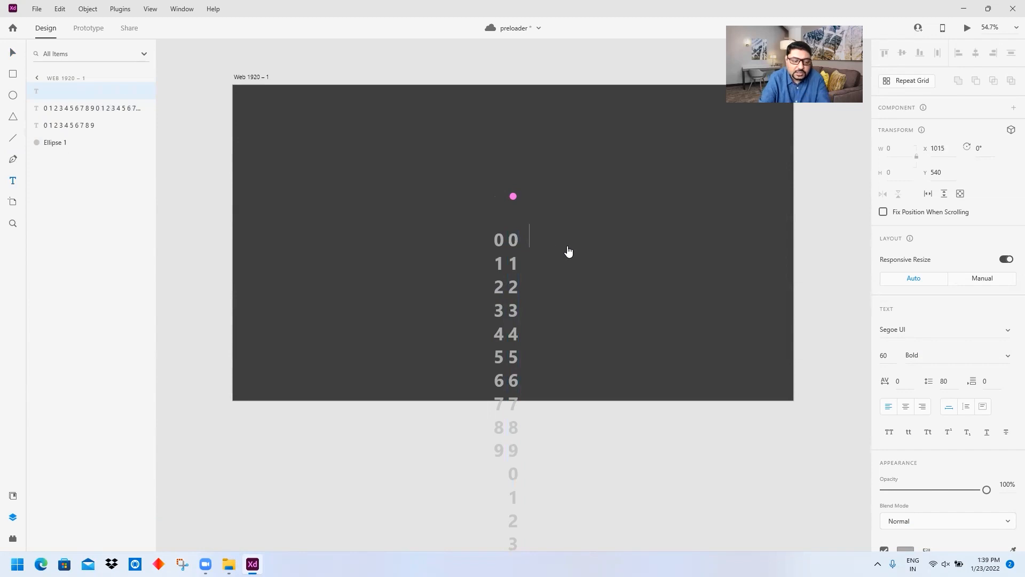
pyautogui.write('%')
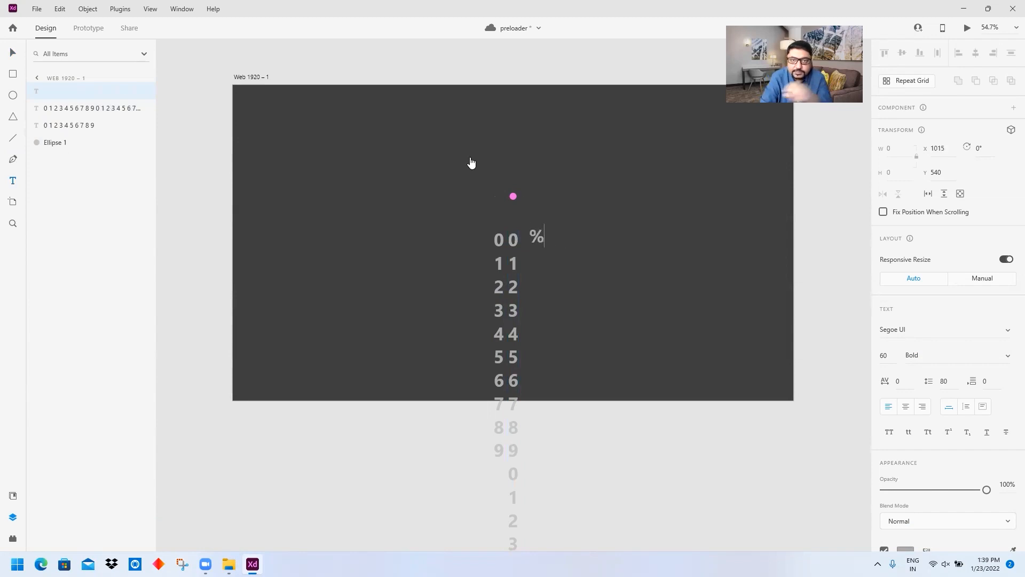
pyautogui.click(13, 52)
pyautogui.moveTo(536, 237); pyautogui.dragTo(531, 241)
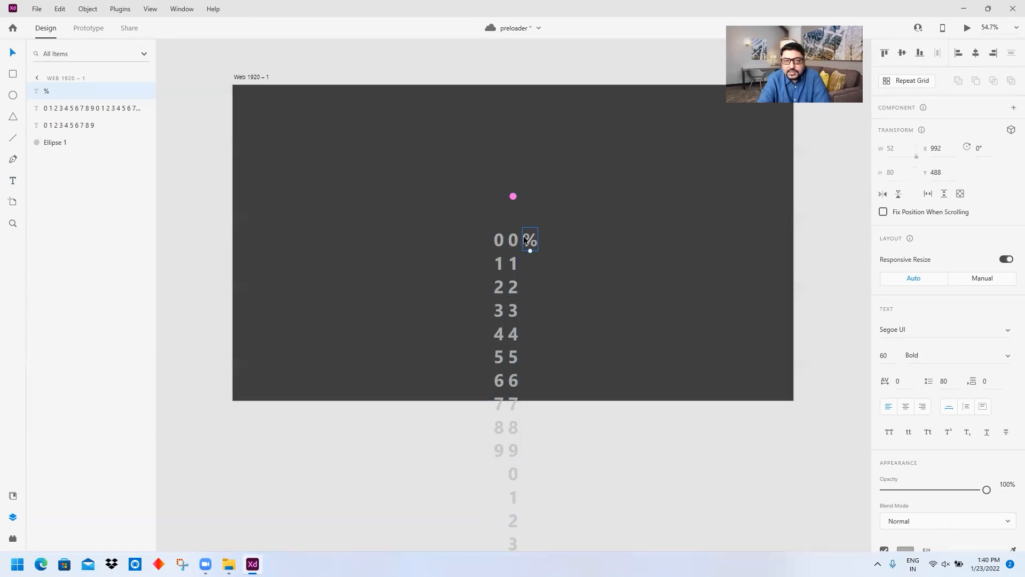
pyautogui.hotkey('ctrl', 's')
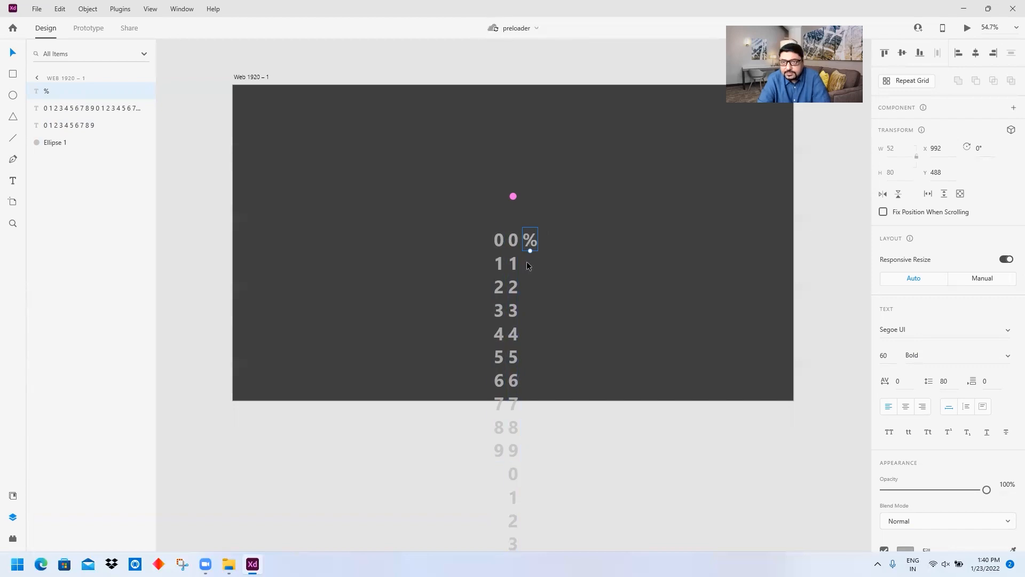
pyautogui.click(642, 457)
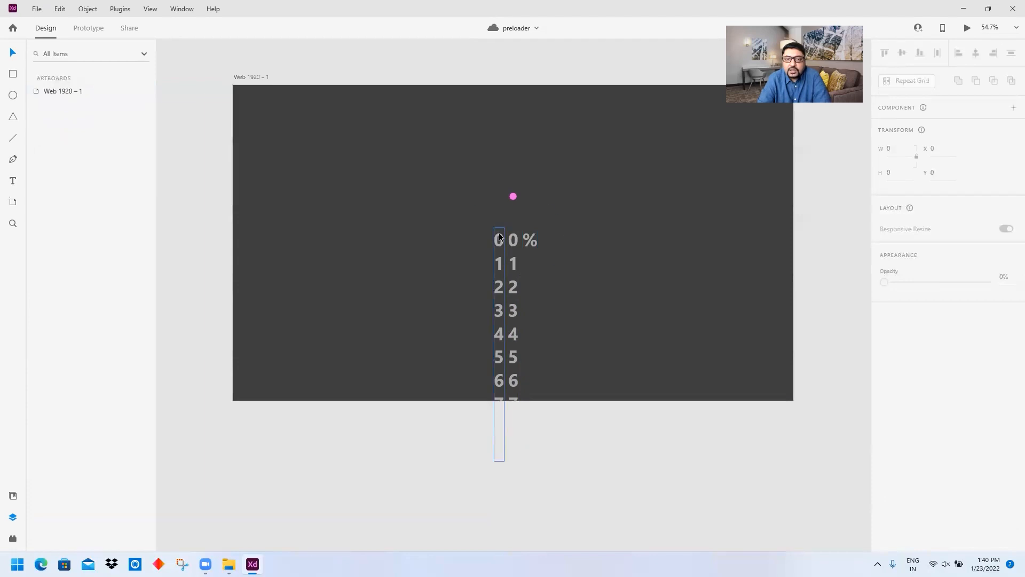
# - Draw a rectangle about 114 by 85 covering the two zeros at the top of the digit columns
pyautogui.click(15, 224)
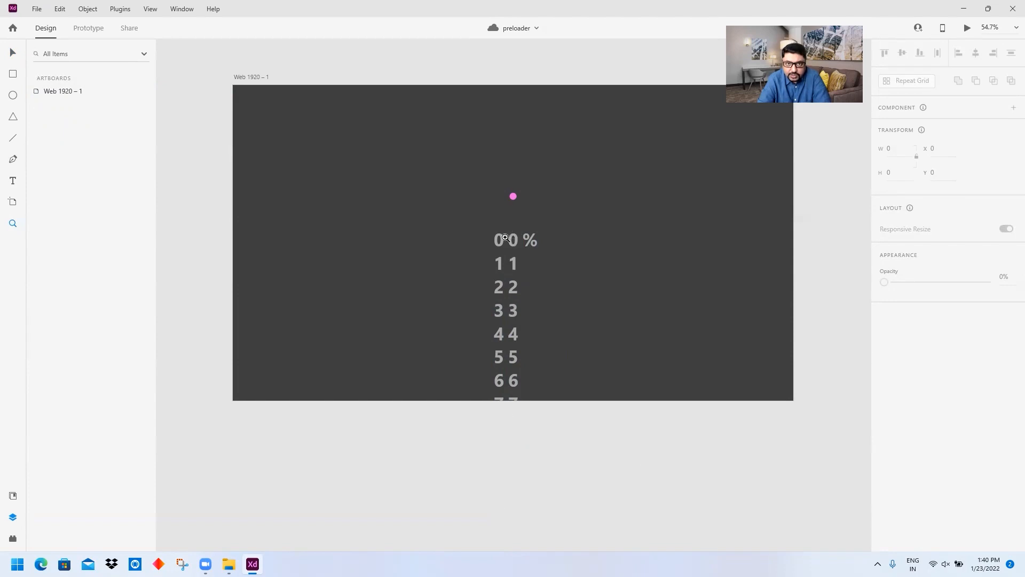
pyautogui.click(505, 237)
pyautogui.click(505, 237)
pyautogui.click(505, 237)
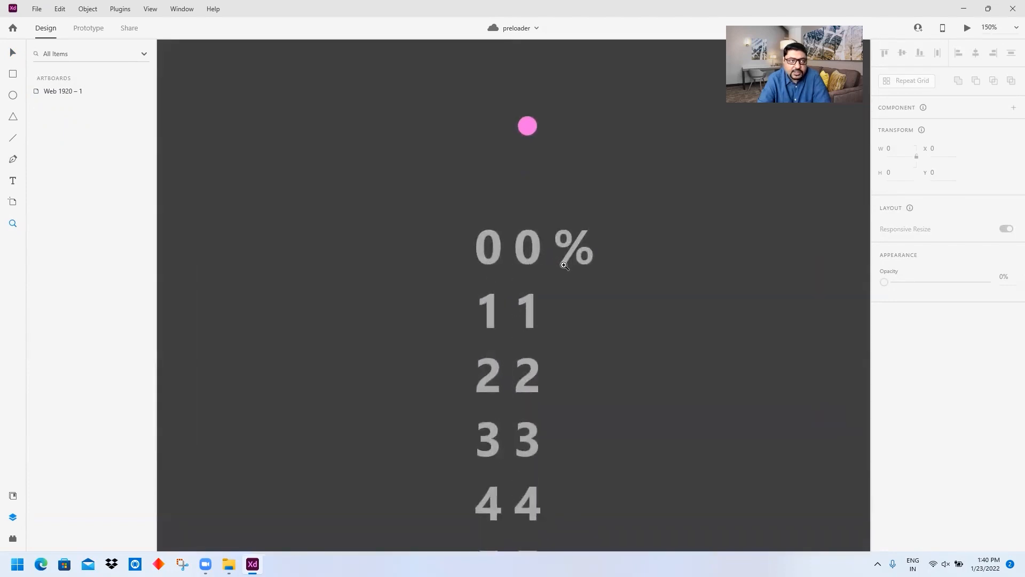
pyautogui.click(11, 74)
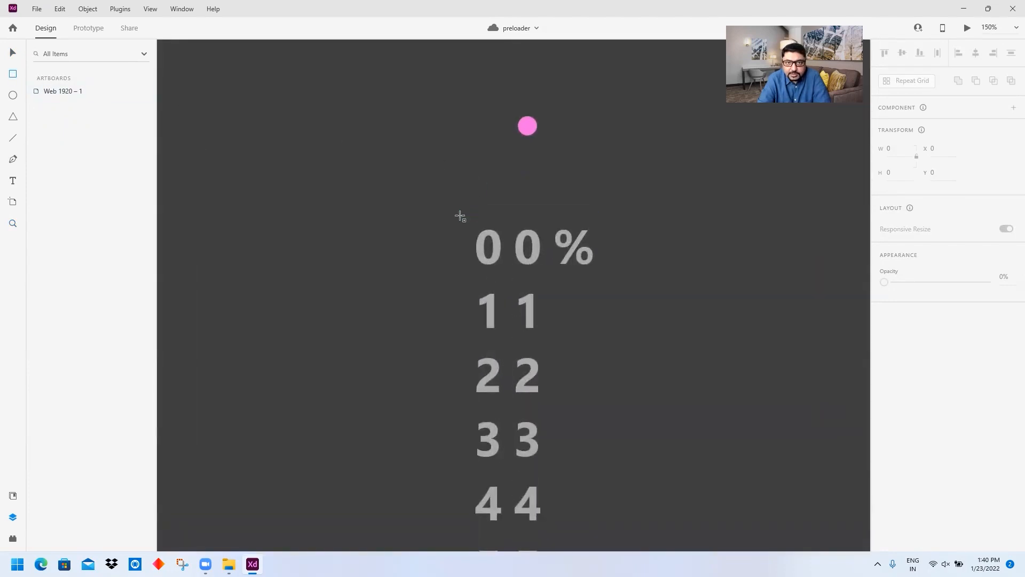
pyautogui.moveTo(461, 215); pyautogui.dragTo(553, 284)
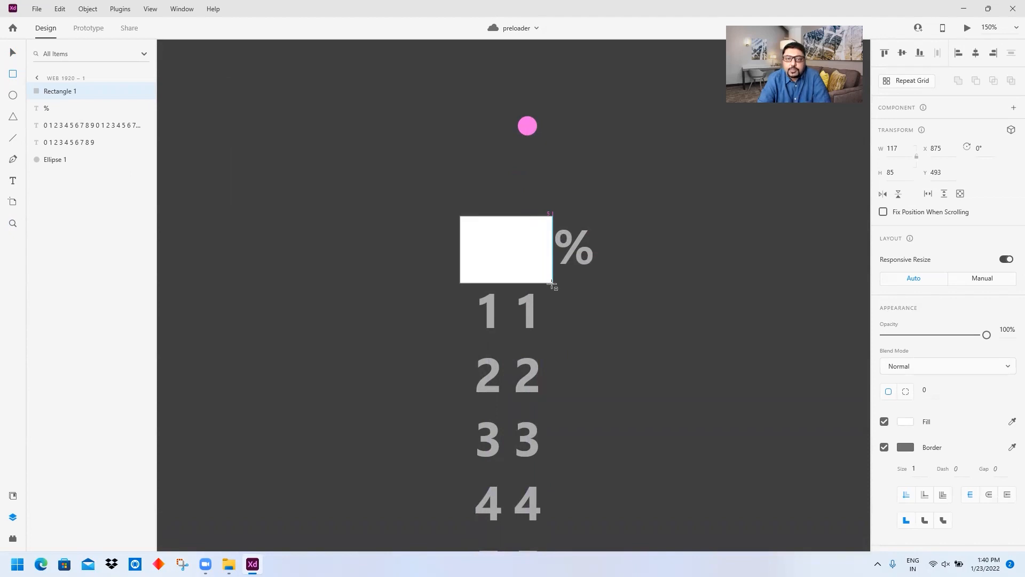
pyautogui.moveTo(552, 286); pyautogui.dragTo(551, 285)
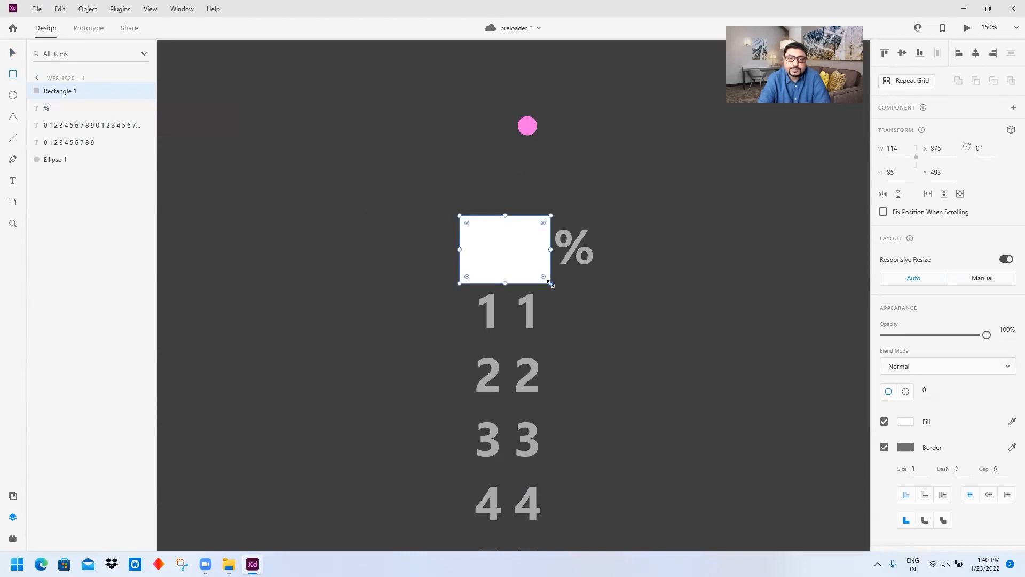
# - Mask both digit columns with the white rectangle using Mask with Shape
pyautogui.click(12, 52)
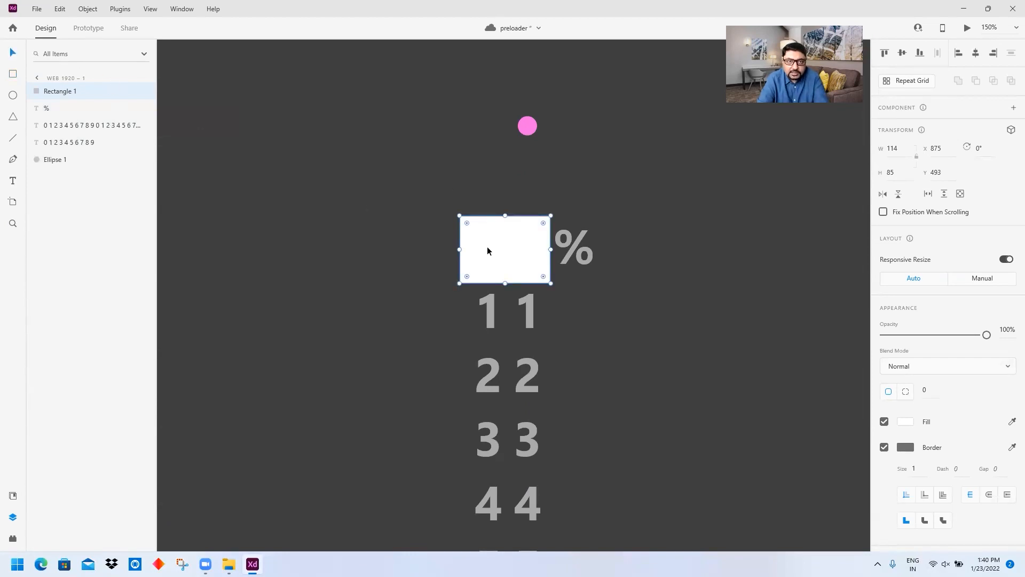
pyautogui.keyDown('shift'); pyautogui.click(488, 302); pyautogui.keyUp('shift')
pyautogui.keyDown('shift'); pyautogui.click(528, 315); pyautogui.keyUp('shift')
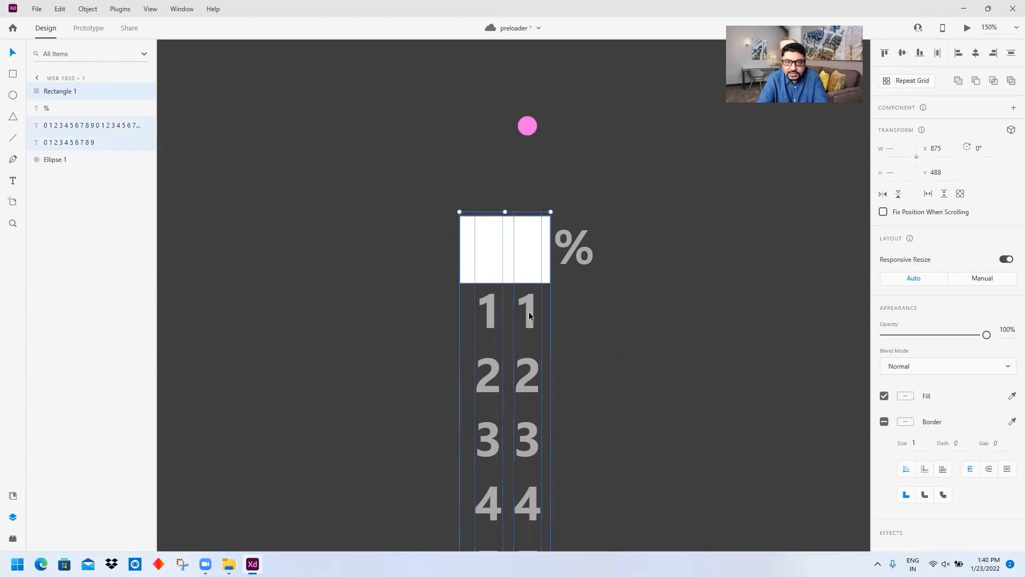
pyautogui.rightClick(529, 246)
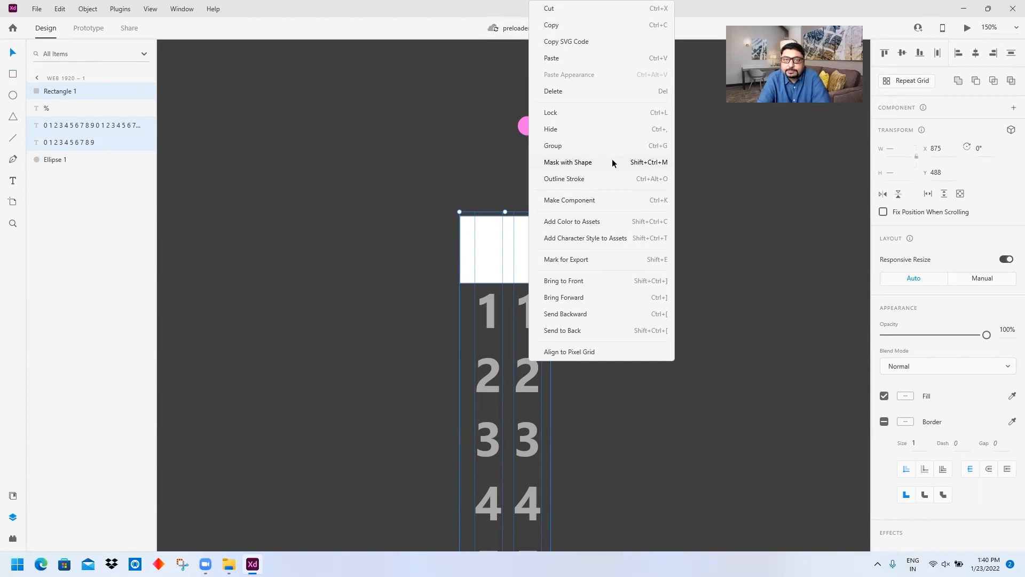
pyautogui.click(570, 163)
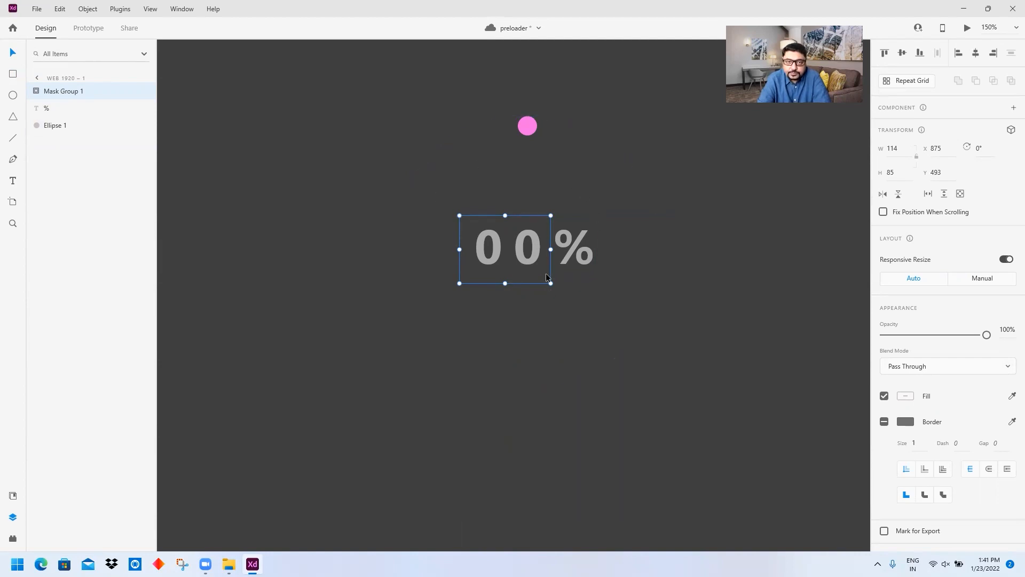
# - Add the text "LOADING" below the percentage counter
pyautogui.click(12, 180)
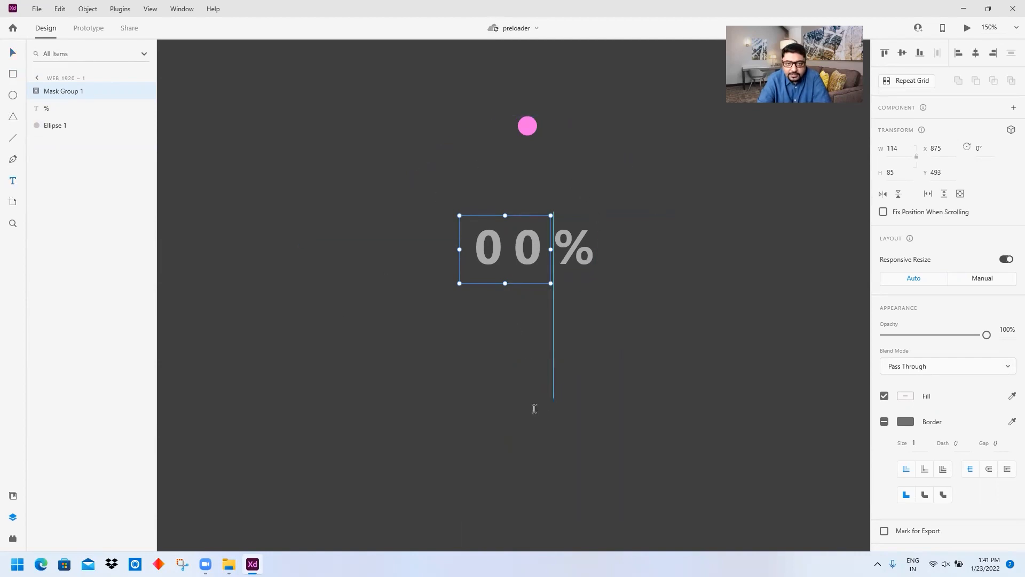
pyautogui.click(453, 407)
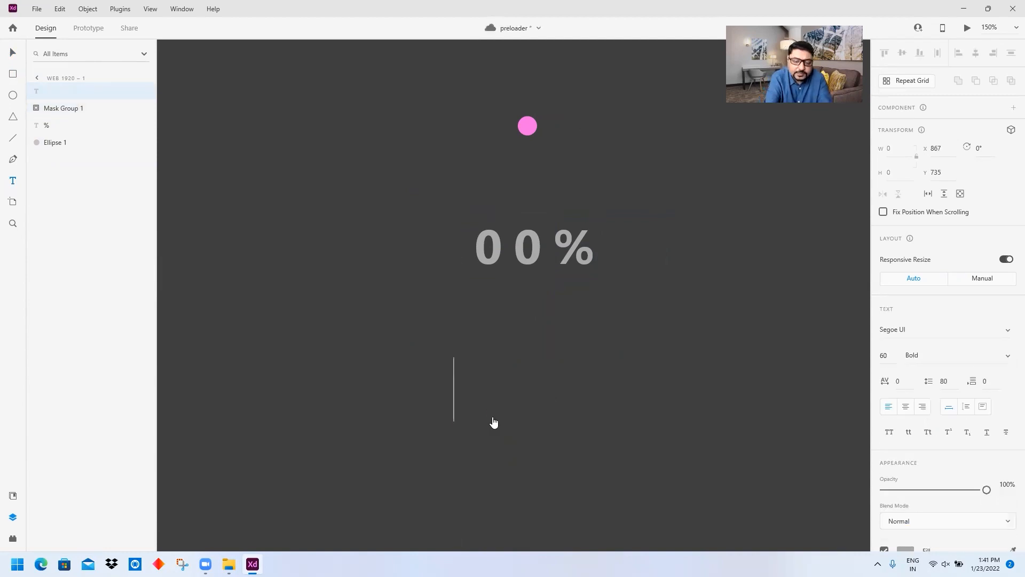
pyautogui.write('LOADING')
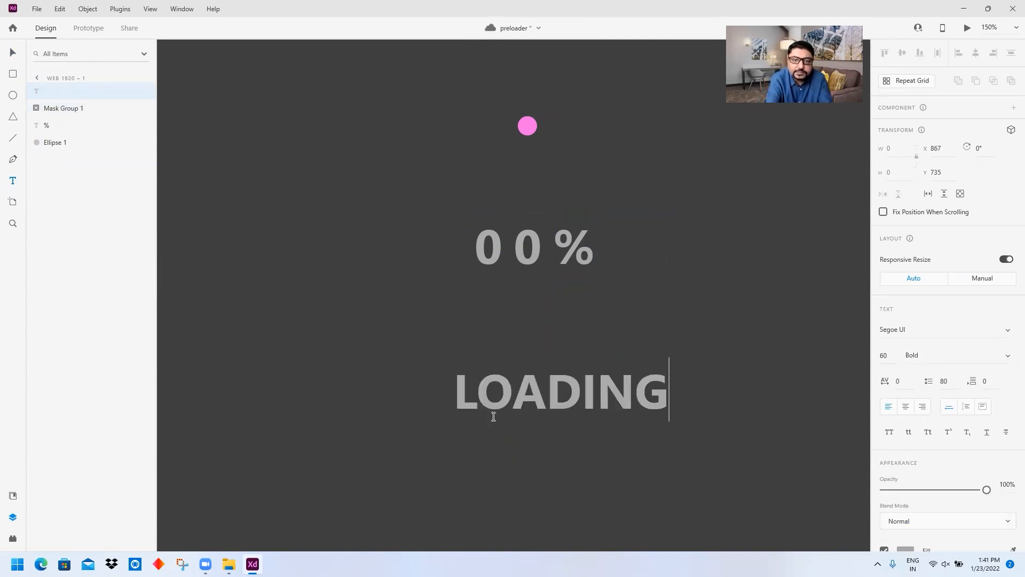
# - Centre-align the LOADING text and set its font size to 32 and its weight to Semibold
pyautogui.moveTo(454, 393); pyautogui.dragTo(862, 407)
pyautogui.click(907, 407)
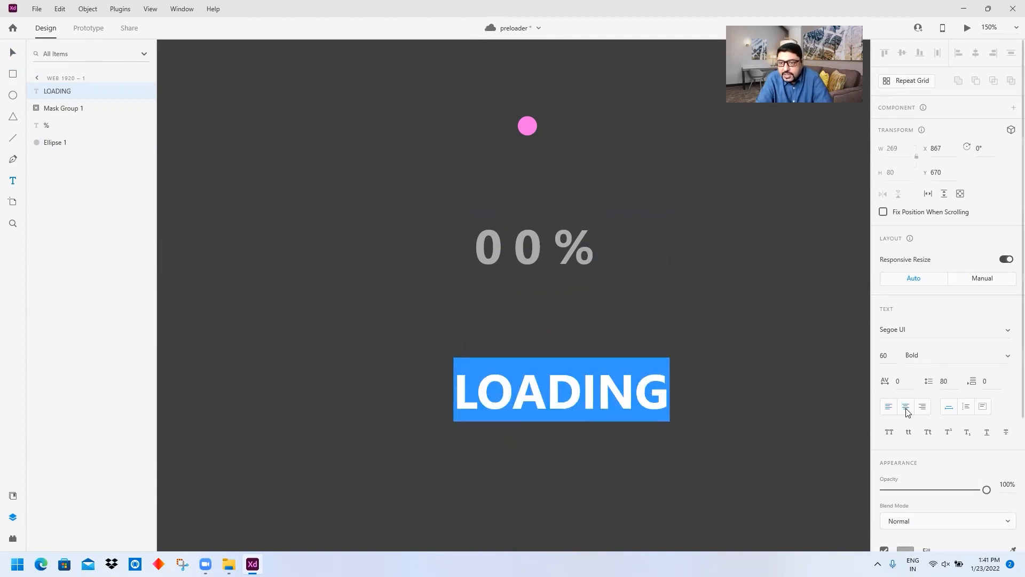
pyautogui.click(884, 355)
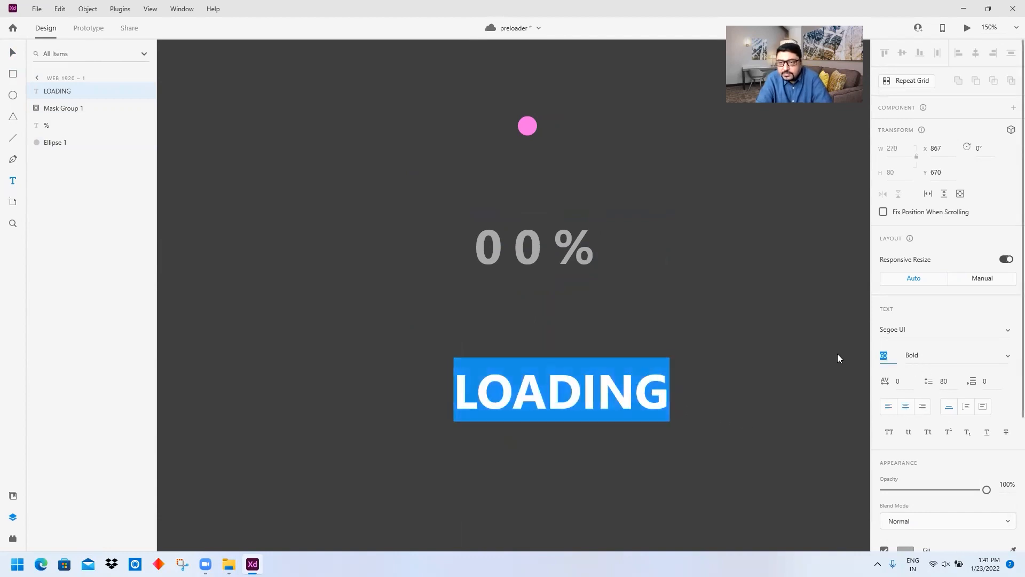
pyautogui.write('32')
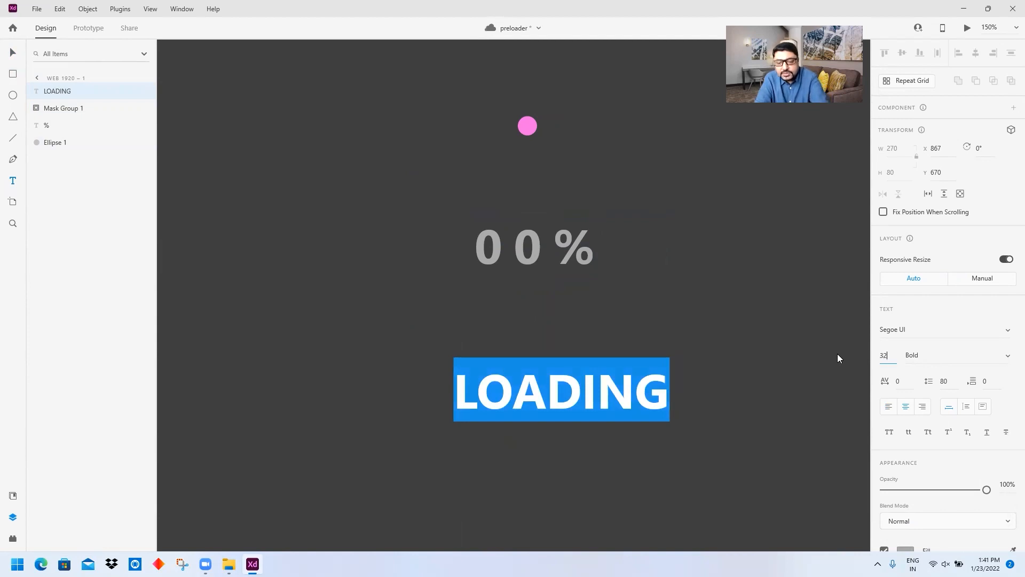
pyautogui.press('Return')
pyautogui.click(1008, 356)
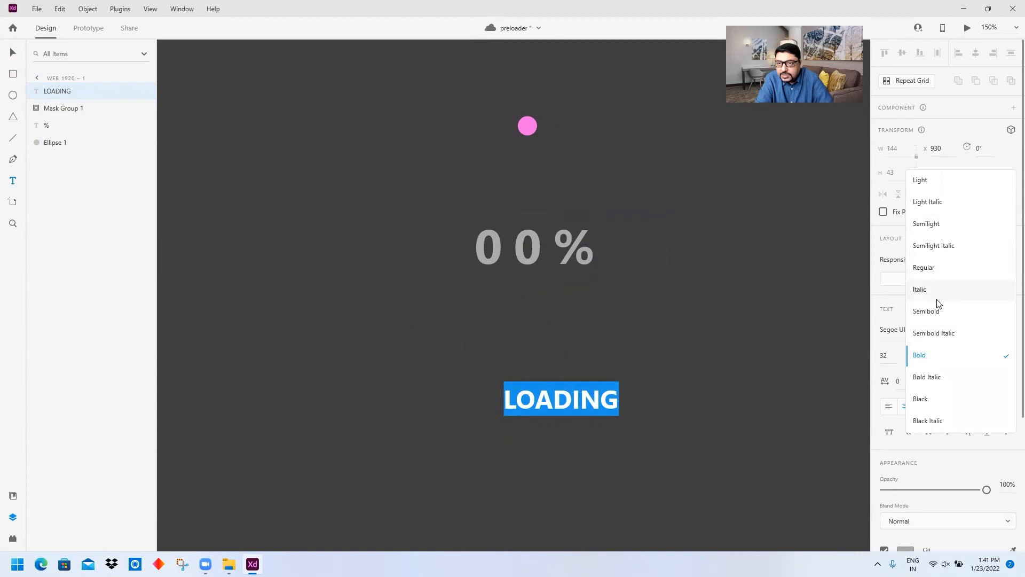
pyautogui.click(933, 268)
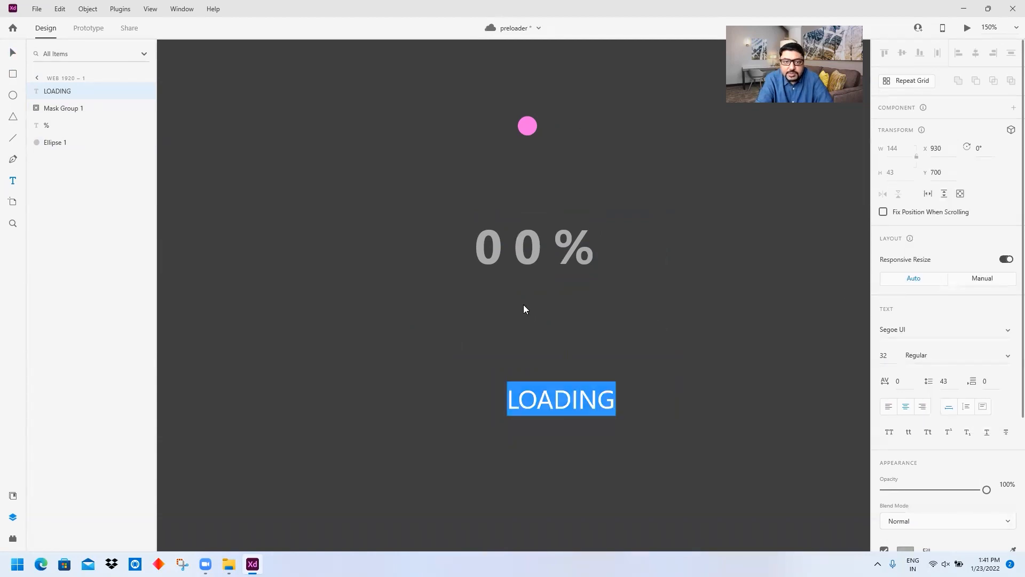
pyautogui.click(1007, 357)
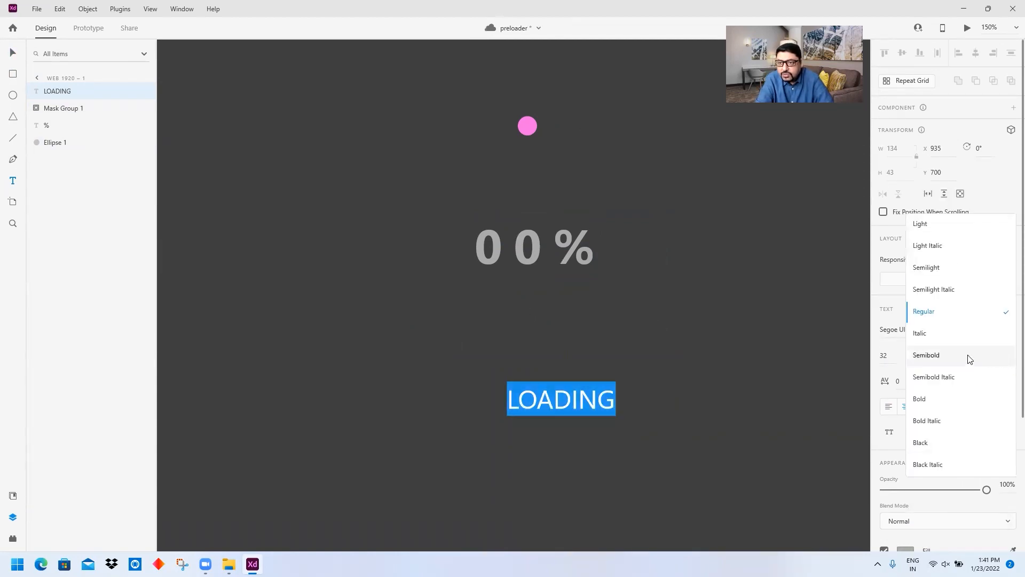
pyautogui.click(941, 356)
pyautogui.press('Escape')
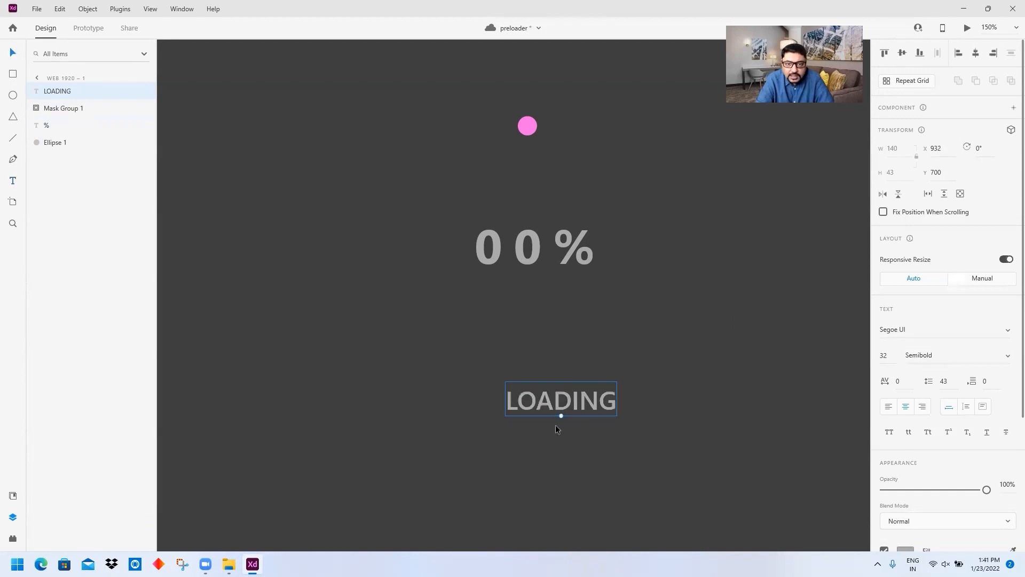
# - Move the LOADING text below the ring, centred on it, at about X 890, Y 738
pyautogui.moveTo(571, 400); pyautogui.dragTo(542, 415)
pyautogui.moveTo(536, 416); pyautogui.dragTo(538, 421)
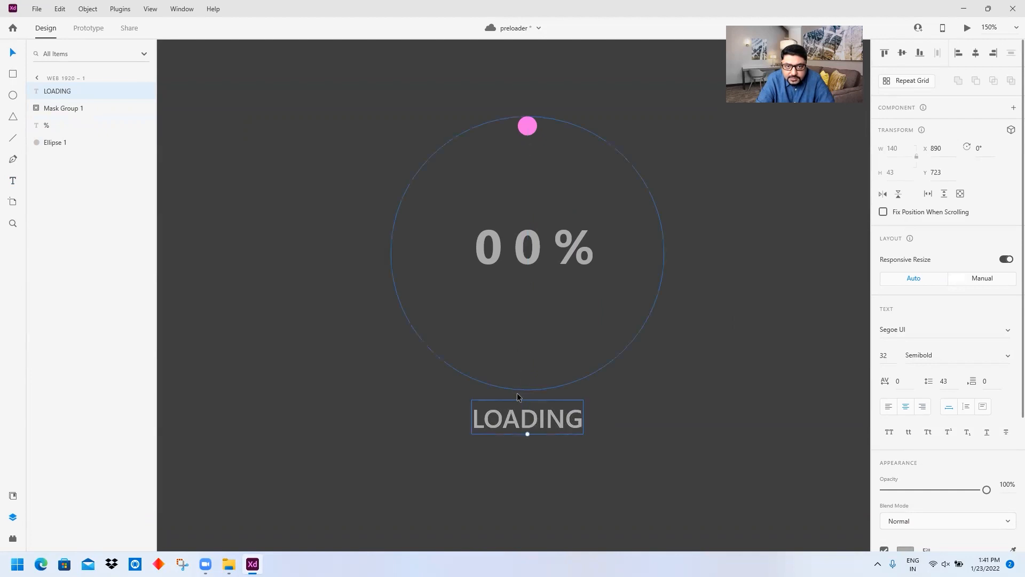
pyautogui.moveTo(518, 403); pyautogui.dragTo(517, 415)
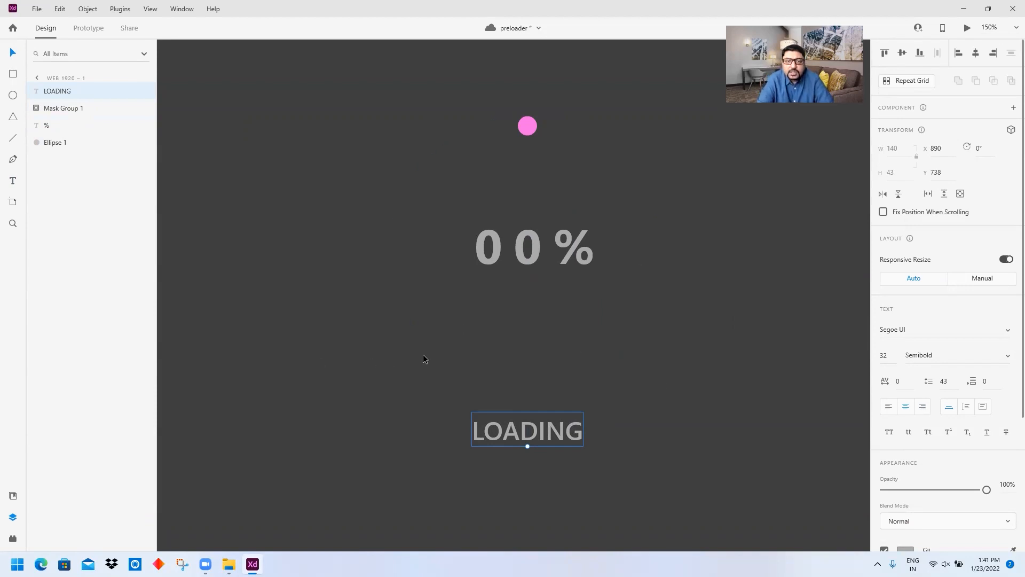
# - Duplicate the Web 1920 – 1 artboard directly below the original, left edges aligned, at about Y 1163
pyautogui.scroll(-1, 652, 329)
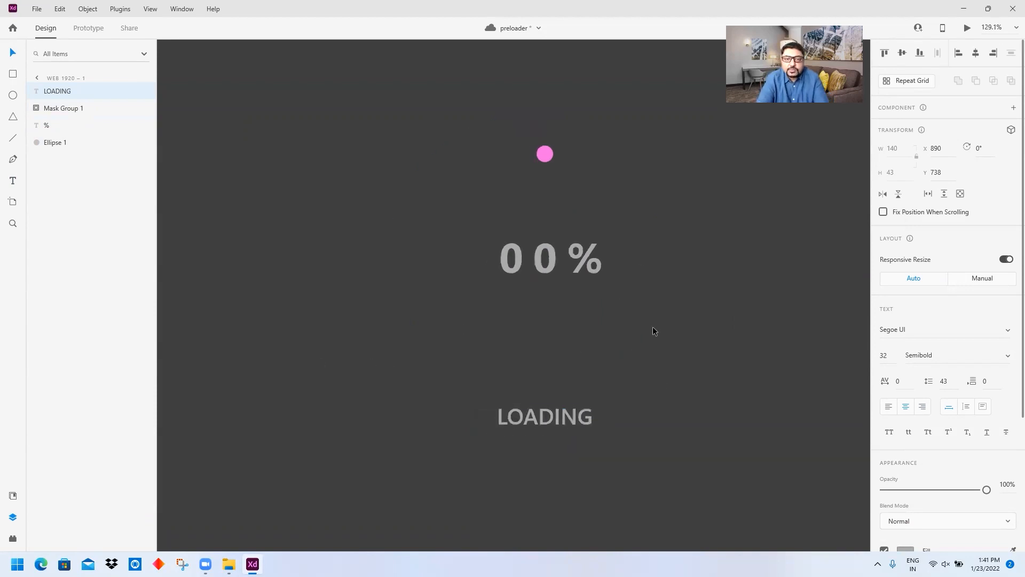
pyautogui.scroll(-5, 652, 330)
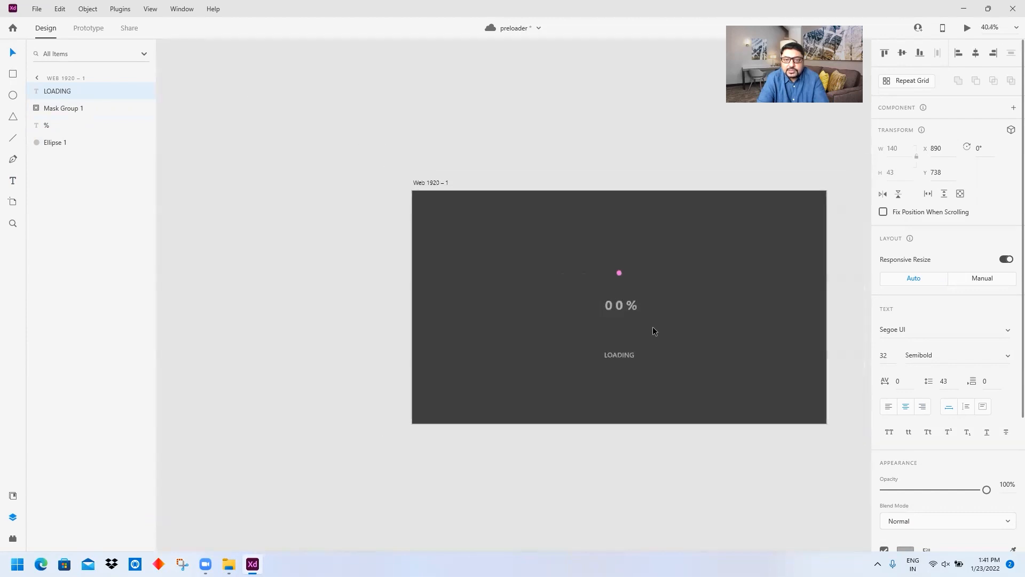
pyautogui.click(431, 183)
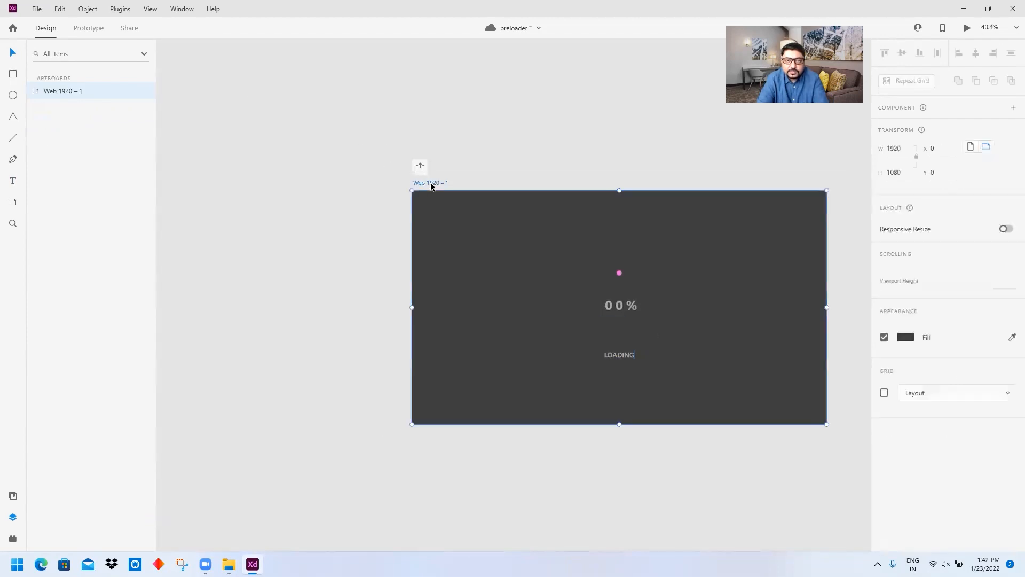
pyautogui.moveTo(503, 241); pyautogui.dragTo(372, 144)
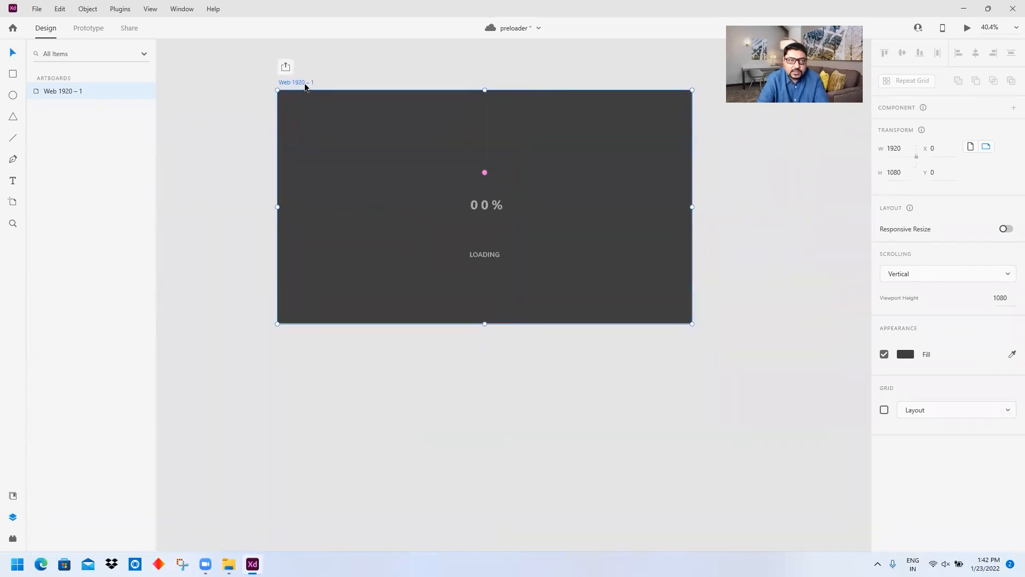
pyautogui.moveTo(301, 84); pyautogui.dragTo(291, 334)
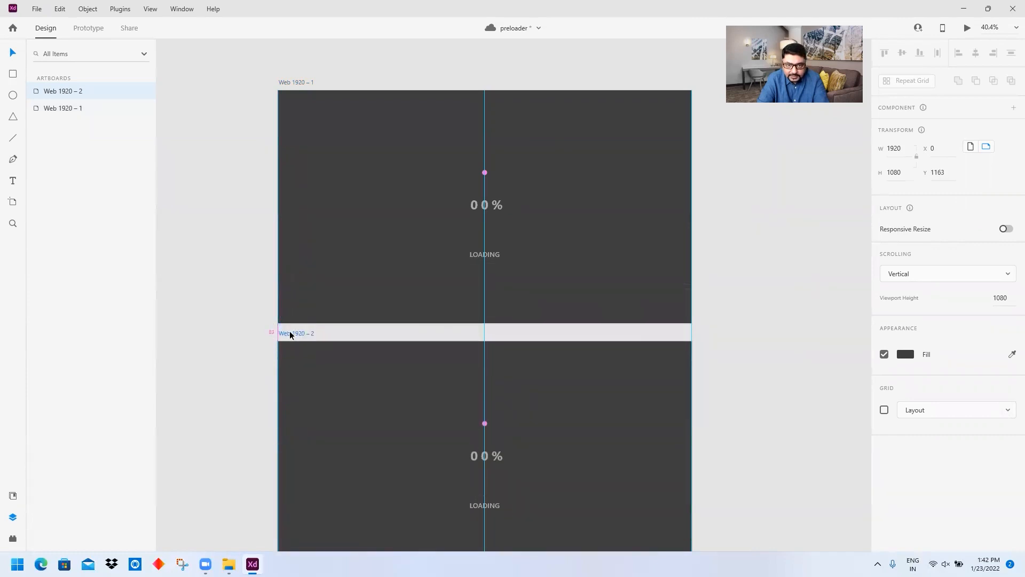
pyautogui.moveTo(290, 334); pyautogui.dragTo(290, 334)
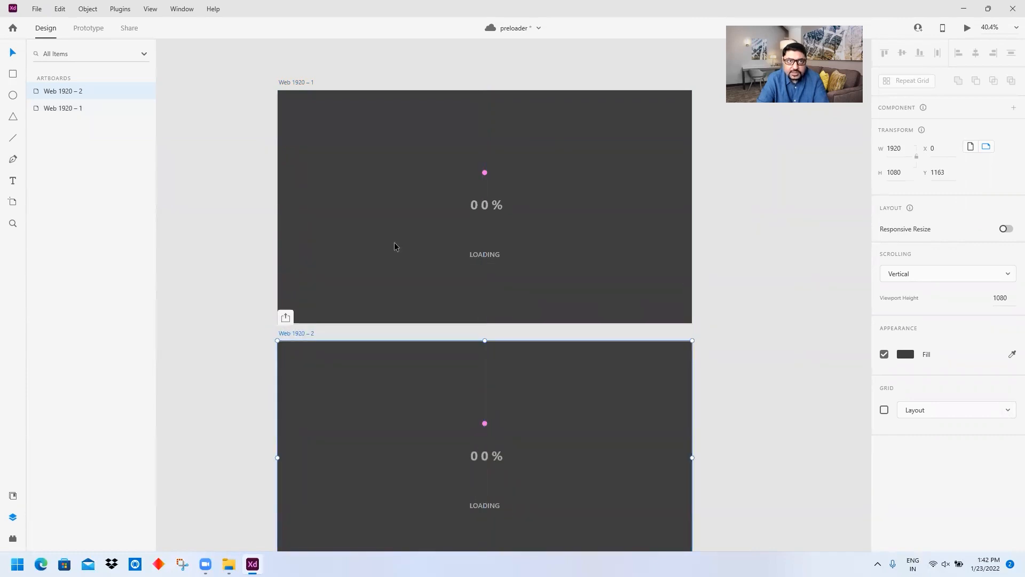
pyautogui.click(790, 326)
pyautogui.scroll(-3, 734, 354)
pyautogui.scroll(-5, 734, 354)
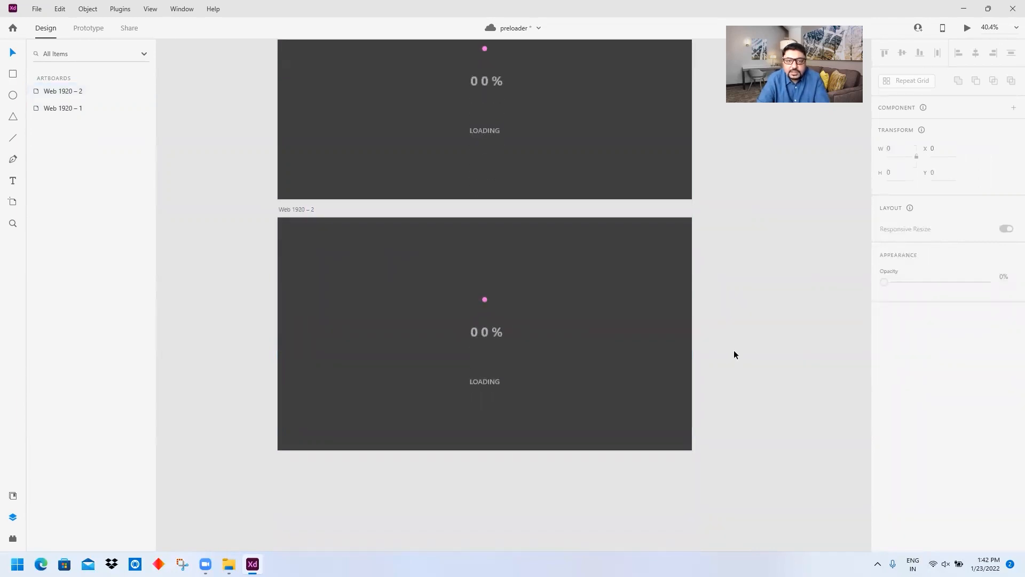
pyautogui.scroll(5, 473, 281)
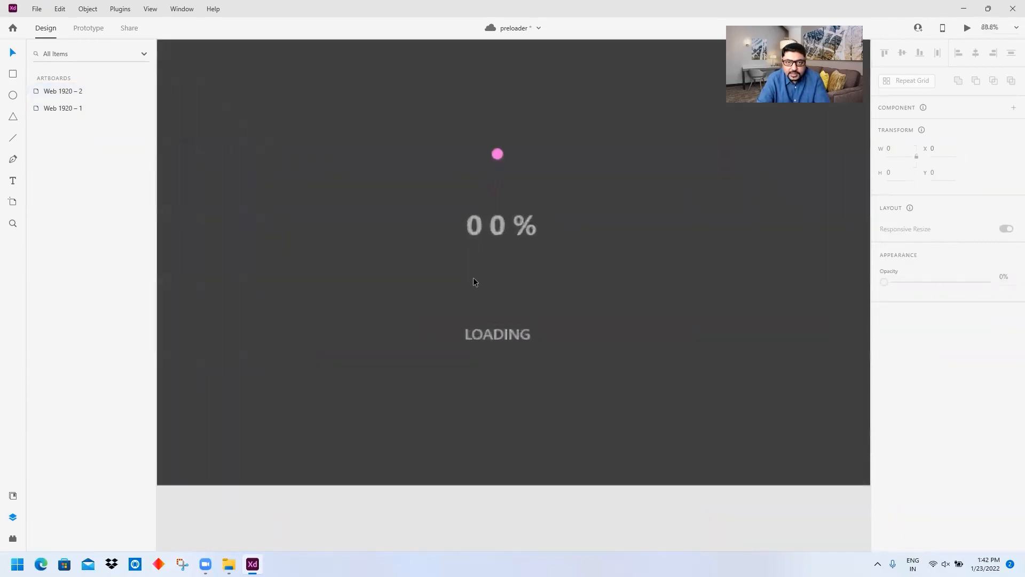
# - Try a border dash of 10 on the pink ring ellipse in the Web 1920 – 2 artboard and undo it
pyautogui.click(499, 155)
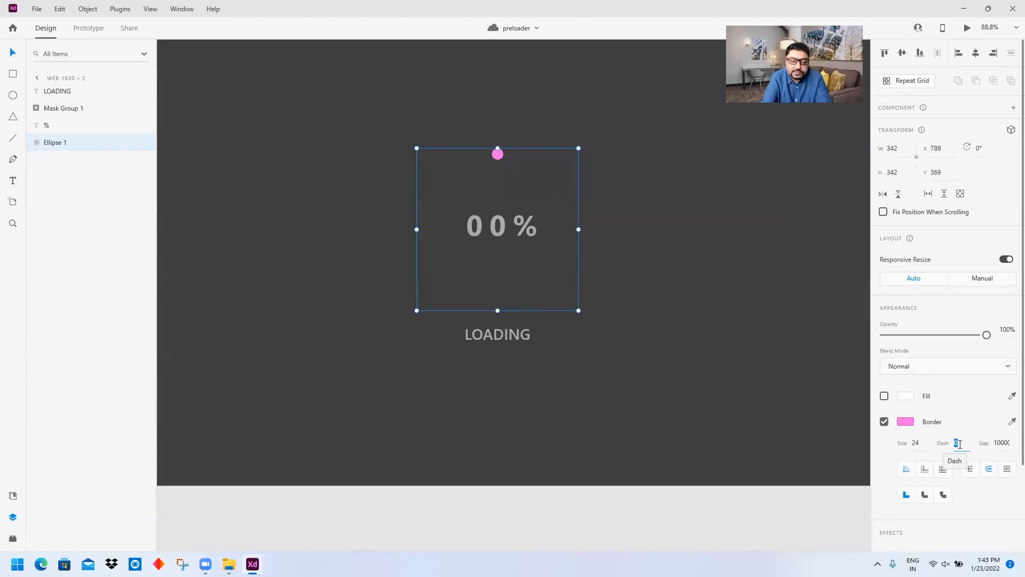
pyautogui.write('10')
pyautogui.hotkey('ctrl', 'z')
pyautogui.hotkey('ctrl', 'z')
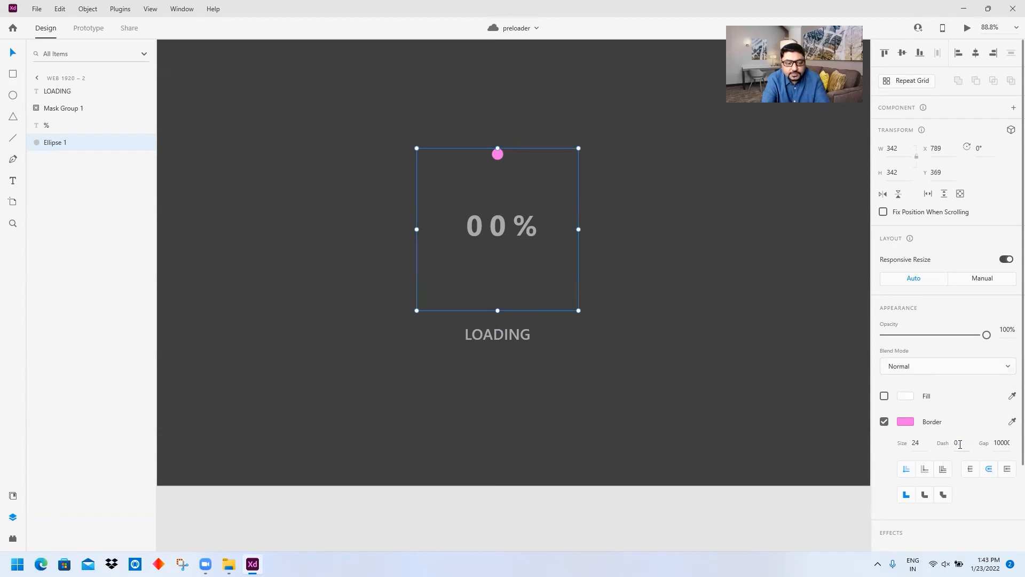
pyautogui.click(951, 444)
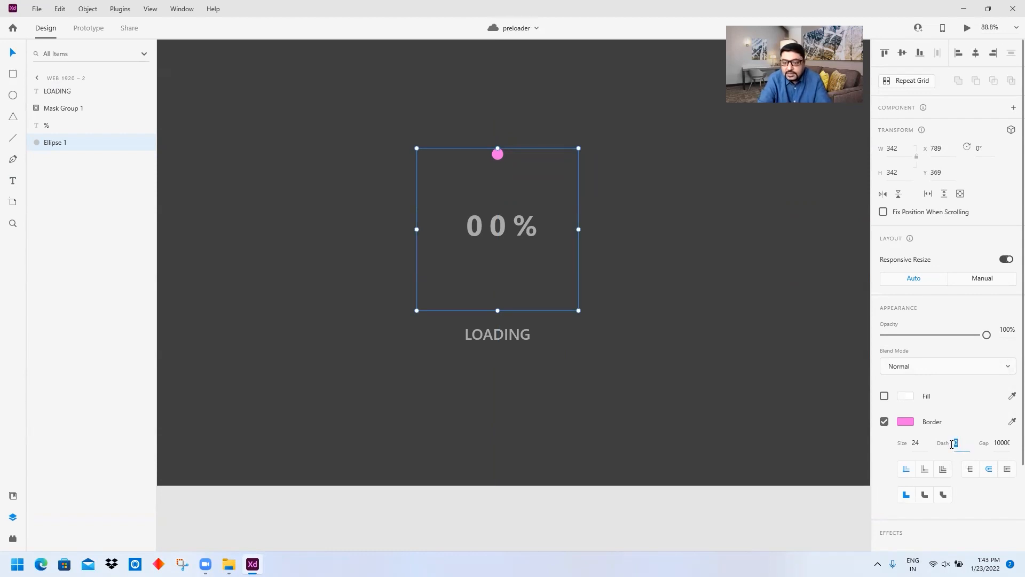
pyautogui.write('10')
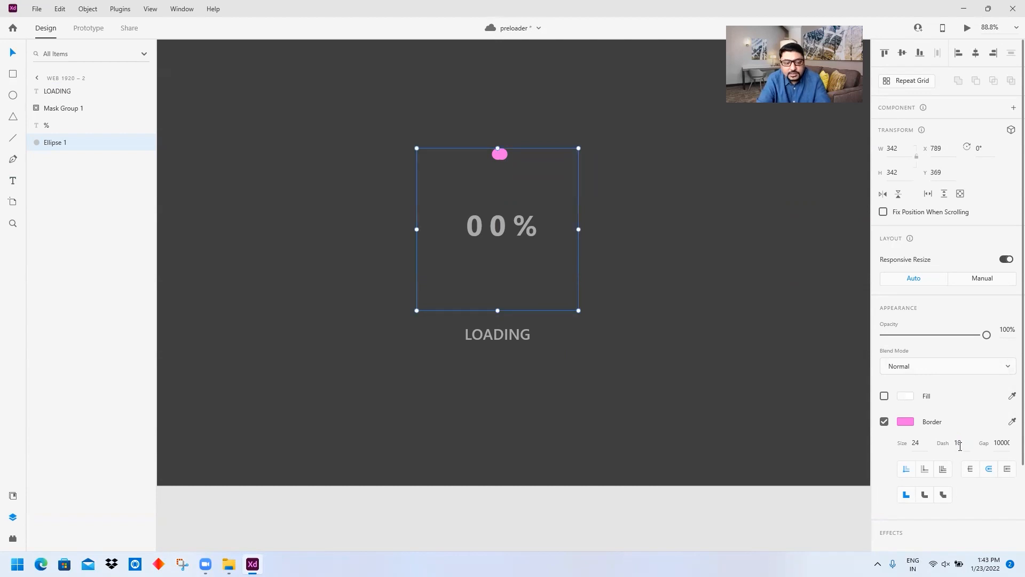
pyautogui.hotkey('ctrl', 'z')
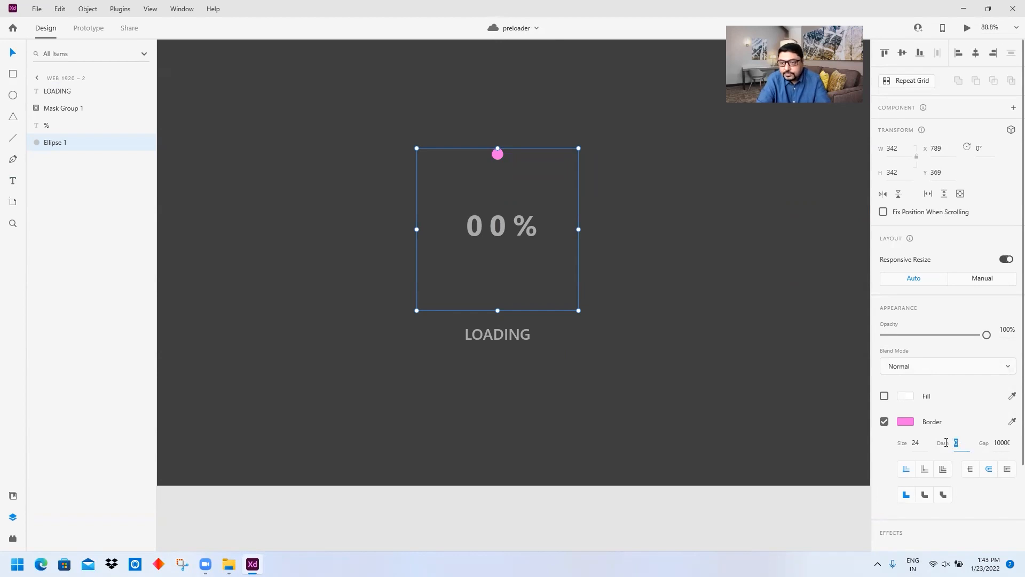
# - Increase the ring's border dash to 1067 so the pink stroke closes the full circle
pyautogui.write('1')
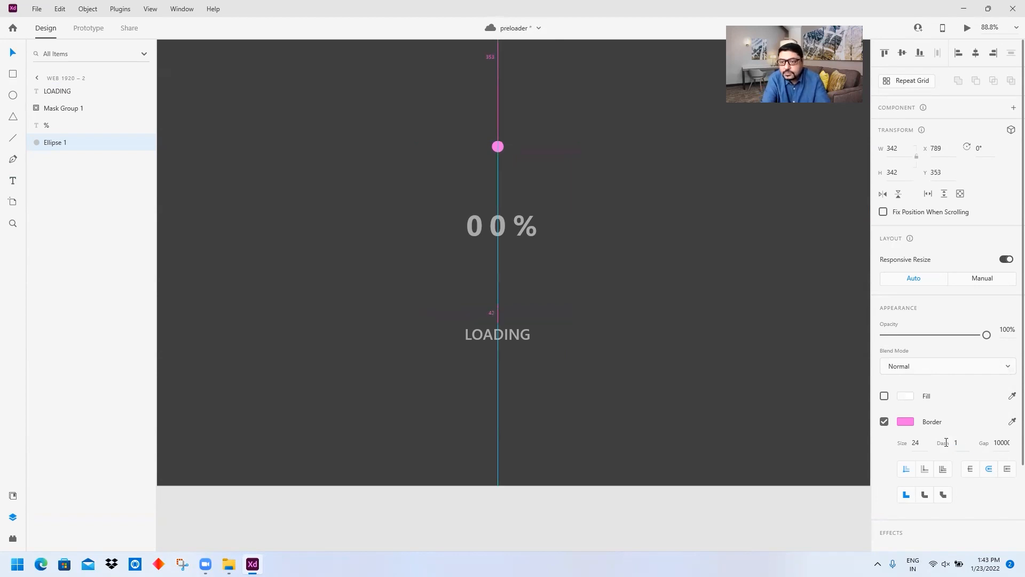
pyautogui.hotkey('ctrl', 'z')
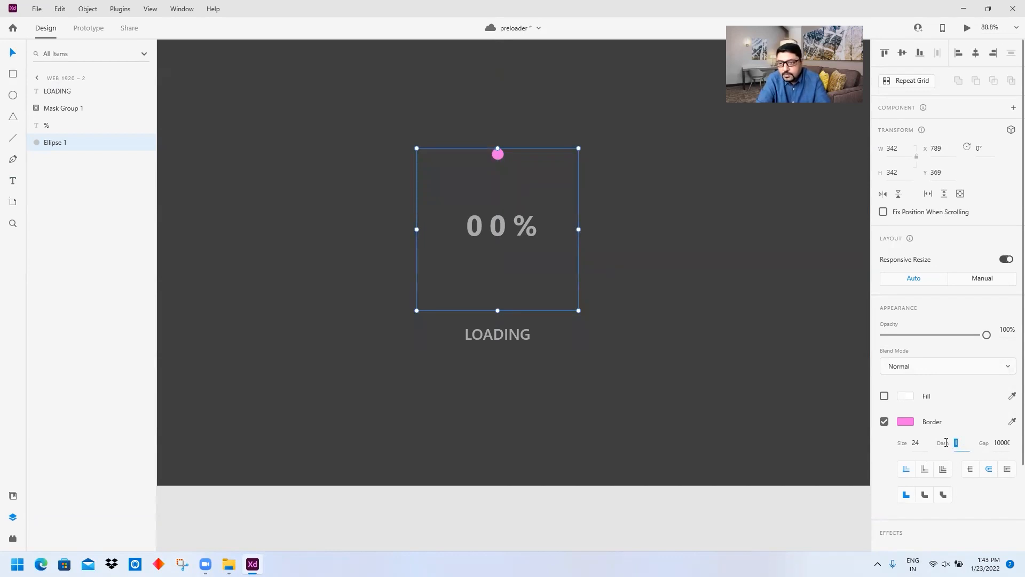
pyautogui.press('Up')
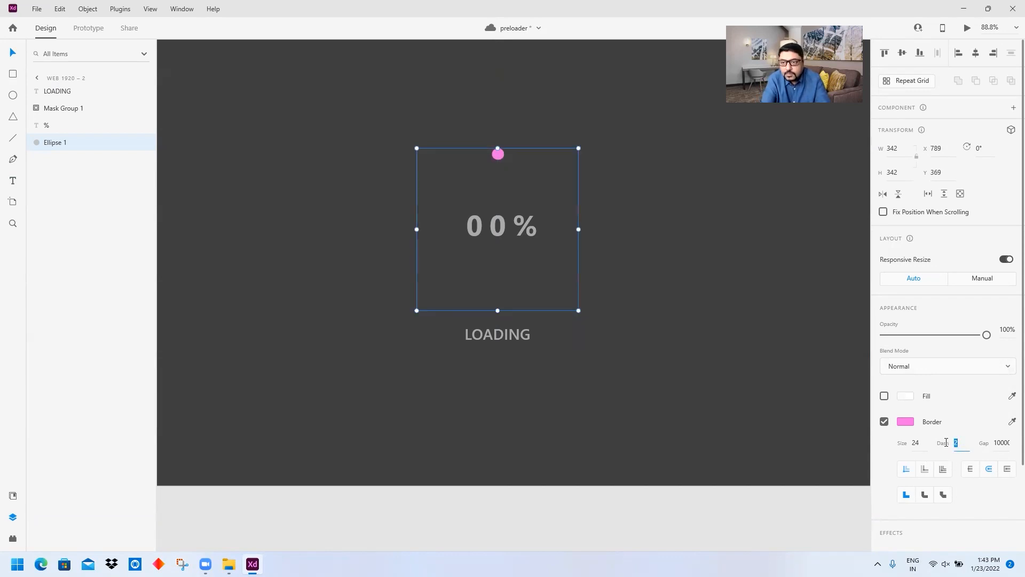
pyautogui.press('Down')
pyautogui.hotkey('shift', 'Up')
pyautogui.hotkey('shift', 'Up')
pyautogui.hotkey('shift', 'Up')
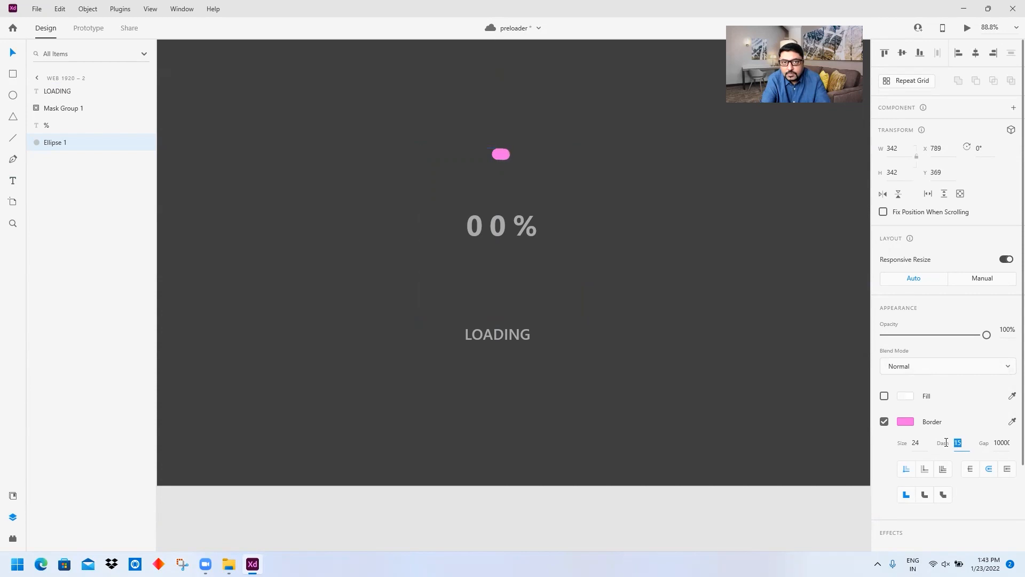
pyautogui.hotkey('shift', 'Up')
pyautogui.hotkey('shift', 'Up')
pyautogui.hotkey('shift', 'Up')
pyautogui.hotkey('shift', 'Up')
pyautogui.hotkey('shift', 'Up')
pyautogui.hotkey('shift', 'Up')
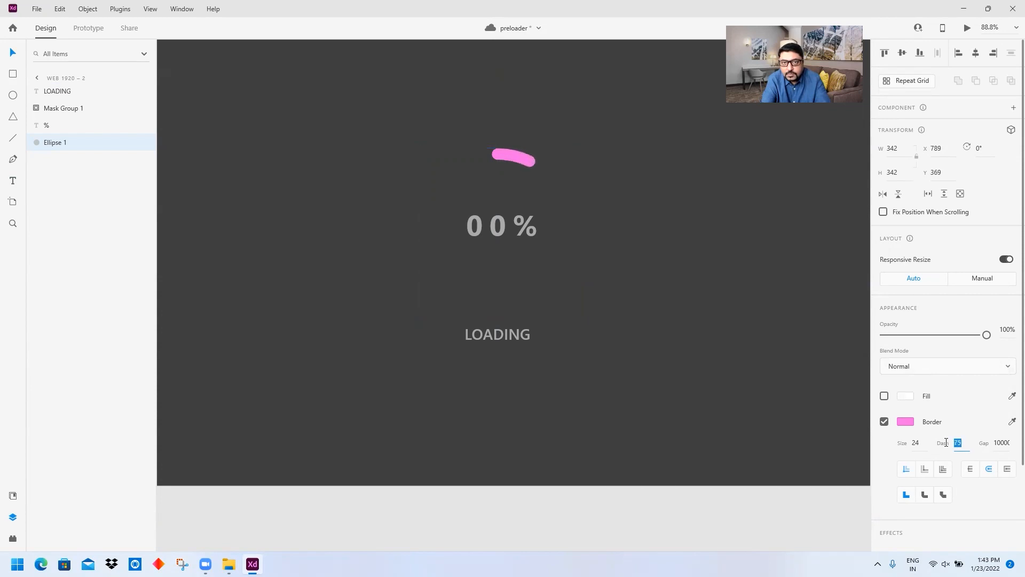
pyautogui.hotkey('shift', 'Up')
pyautogui.hotkey('shift', 'Up')
pyautogui.hotkey('shift', 'Up')
pyautogui.hotkey('shift', 'Up')
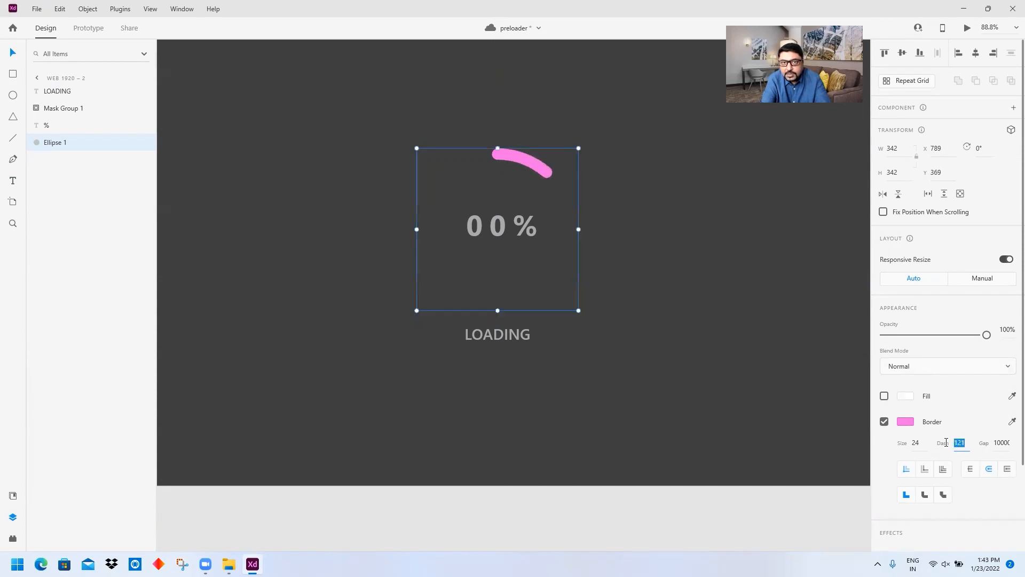
pyautogui.hotkey('shift', 'Up')
pyautogui.hotkey('shift', 'Up')
pyautogui.hotkey('shift', 'Up')
pyautogui.hotkey('shift', 'Up')
pyautogui.hotkey('shift', 'Up')
pyautogui.hotkey('shift', 'Up')
pyautogui.hotkey('shift', 'Up')
pyautogui.hotkey('shift', 'Up')
pyautogui.hotkey('shift', 'Up')
pyautogui.hotkey('shift', 'Up')
pyautogui.hotkey('shift', 'Up')
pyautogui.hotkey('shift', 'Up')
pyautogui.hotkey('shift', 'Up')
pyautogui.hotkey('shift', 'Up')
pyautogui.hotkey('shift', 'Up')
pyautogui.hotkey('shift', 'Up')
pyautogui.hotkey('shift', 'Up')
pyautogui.hotkey('shift', 'Up')
pyautogui.hotkey('shift', 'Up')
pyautogui.hotkey('shift', 'Up')
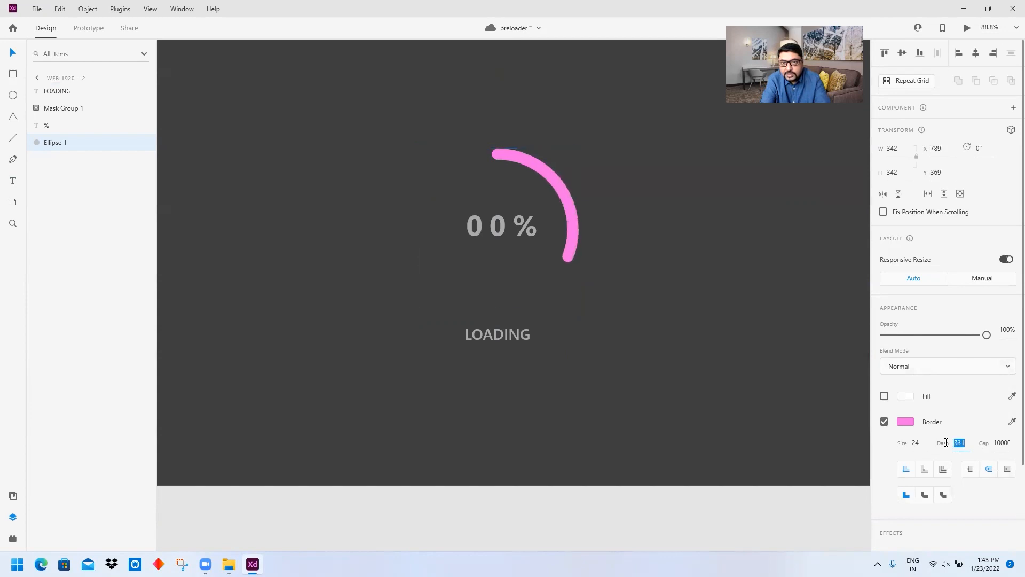
pyautogui.hotkey('shift', 'Up')
pyautogui.hotkey('shift', 'Up')
pyautogui.hotkey('shift', 'Up')
pyautogui.hotkey('shift', 'Up')
pyautogui.hotkey('shift', 'Up')
pyautogui.hotkey('shift', 'Up')
pyautogui.hotkey('shift', 'Up')
pyautogui.hotkey('shift', 'Up')
pyautogui.hotkey('shift', 'Up')
pyautogui.hotkey('shift', 'Up')
pyautogui.hotkey('shift', 'Up')
pyautogui.hotkey('shift', 'Up')
pyautogui.hotkey('shift', 'Up')
pyautogui.hotkey('shift', 'Up')
pyautogui.hotkey('shift', 'Up')
pyautogui.hotkey('shift', 'Up')
pyautogui.hotkey('shift', 'Up')
pyautogui.hotkey('shift', 'Up')
pyautogui.hotkey('shift', 'Up')
pyautogui.hotkey('shift', 'Up')
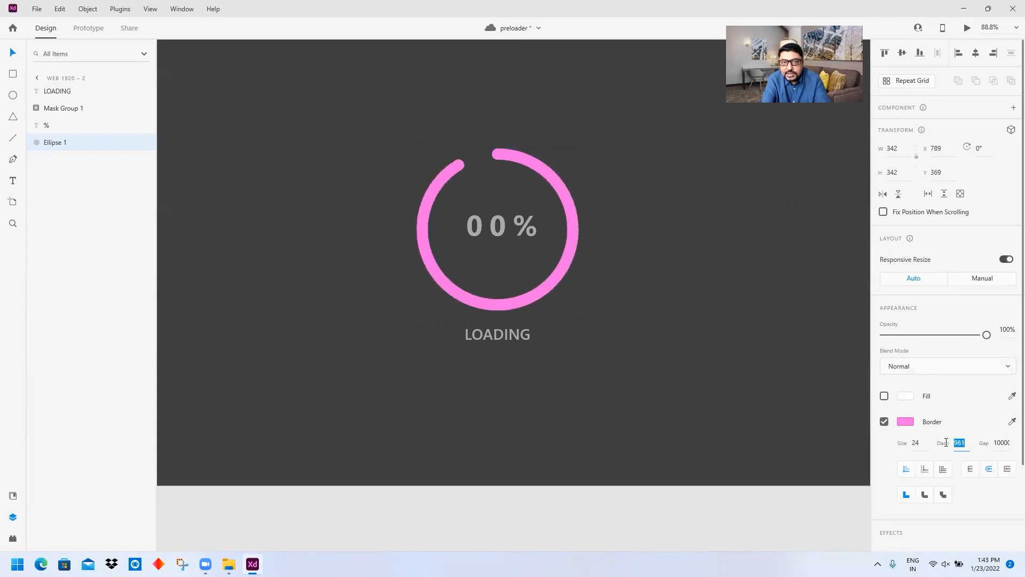
pyautogui.hotkey('shift', 'Up')
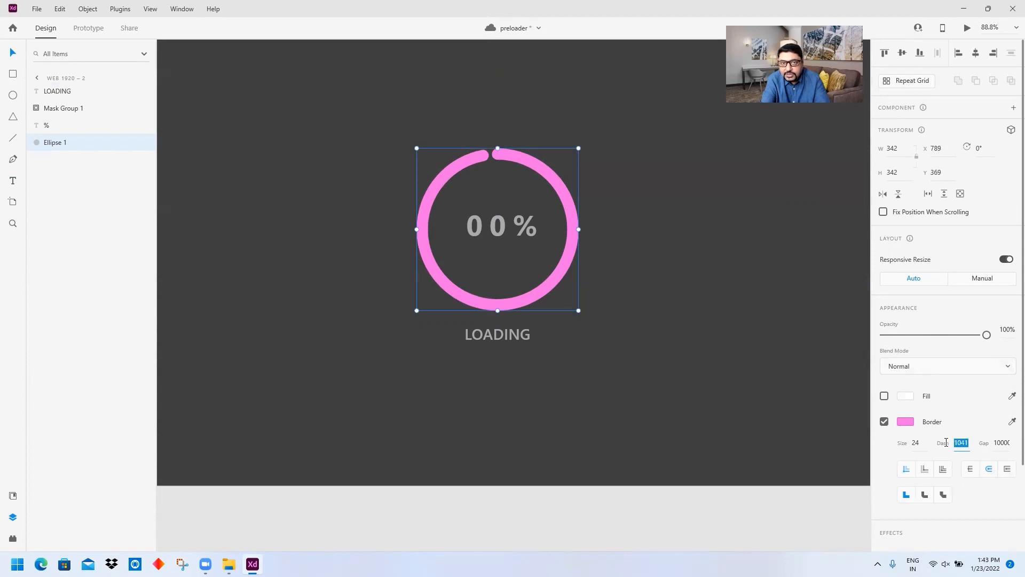
pyautogui.press('Up')
pyautogui.press('Up')
pyautogui.press('Up')
pyautogui.press('Up')
pyautogui.press('Up')
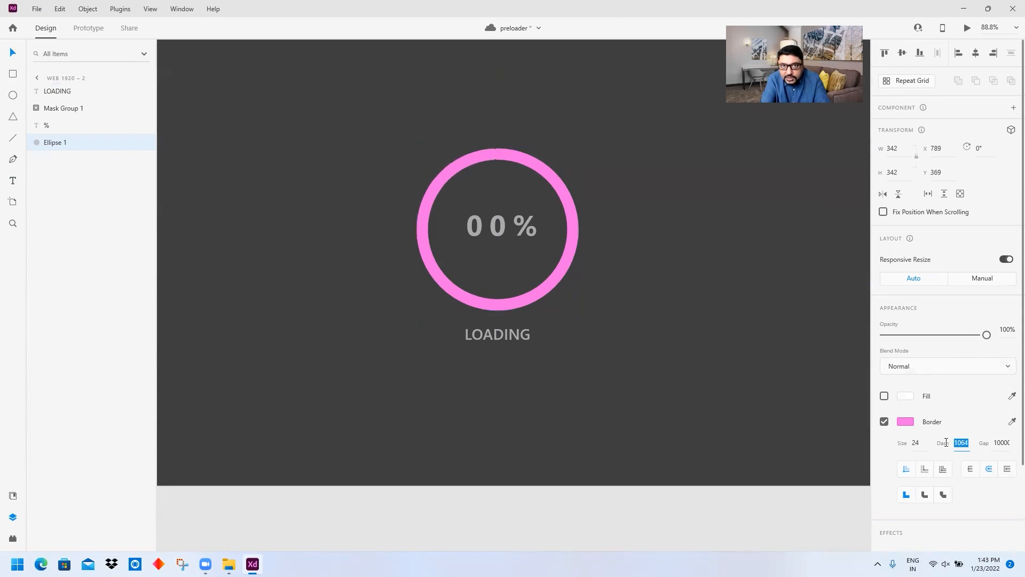
pyautogui.press('Up')
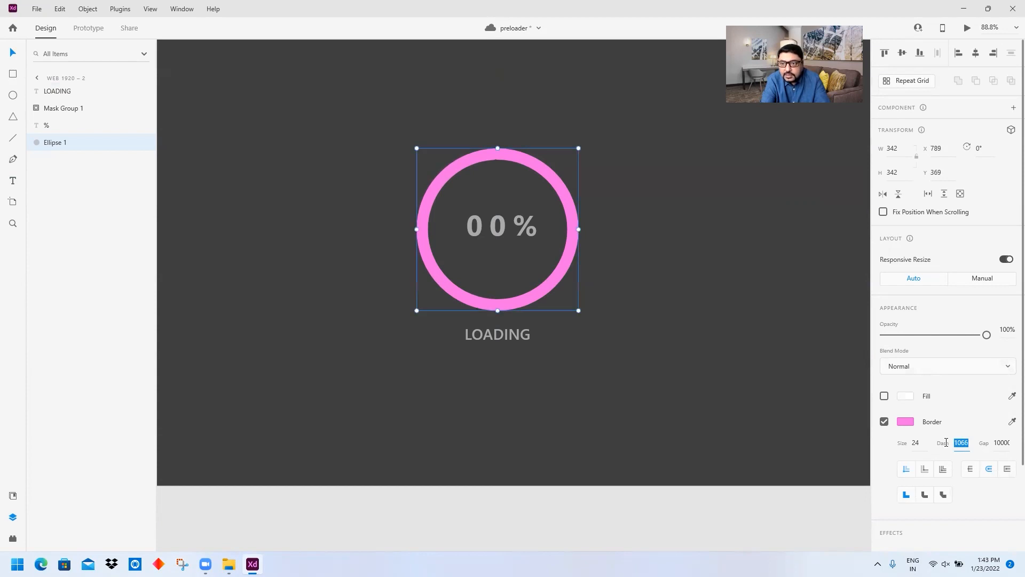
pyautogui.press('Up')
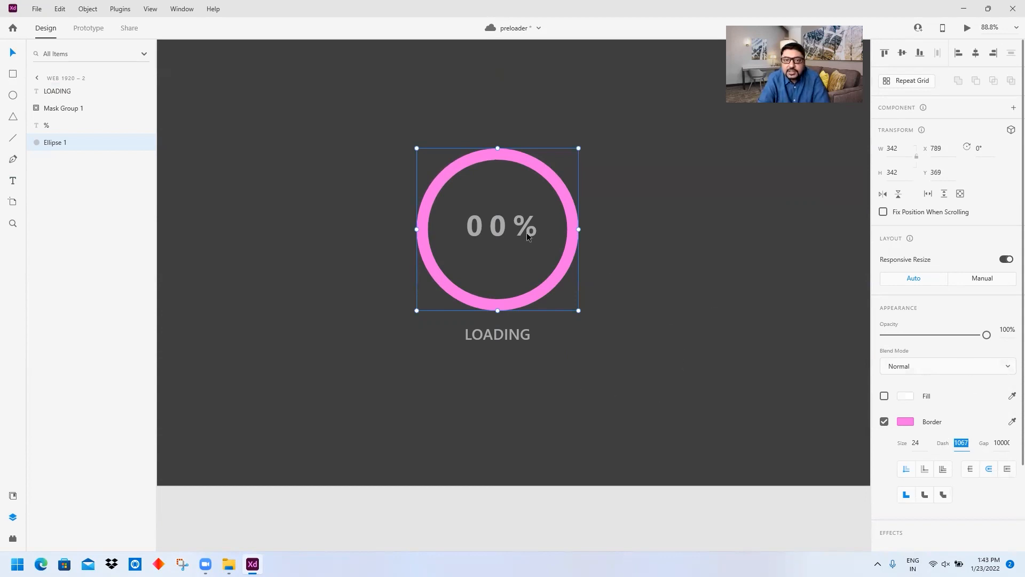
# - Move the tens digit column inside the mask group straight up to about Y -233 so its 9 fills the mask
pyautogui.click(12, 54)
pyautogui.click(479, 233)
pyautogui.doubleClick(478, 234)
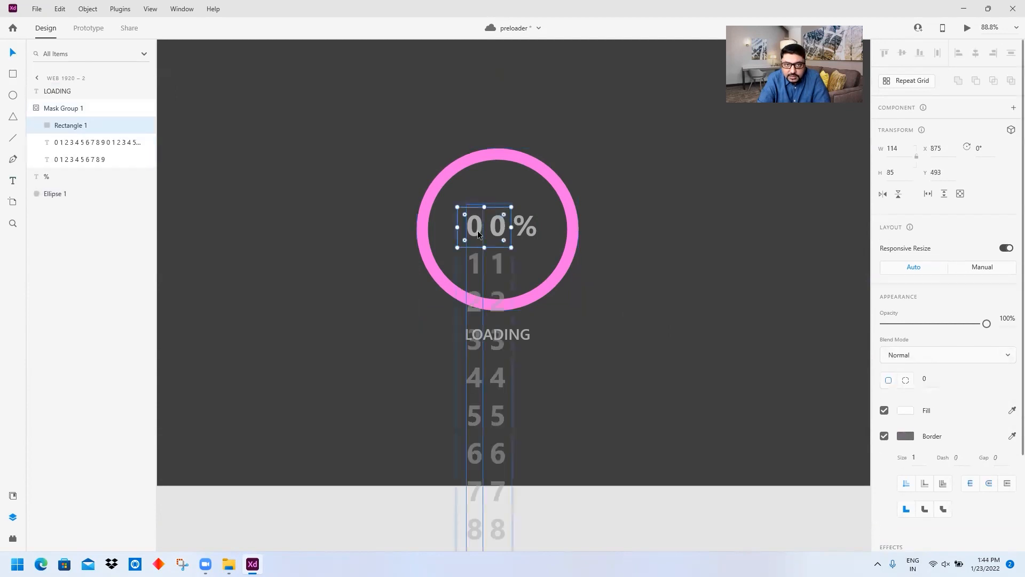
pyautogui.click(478, 234)
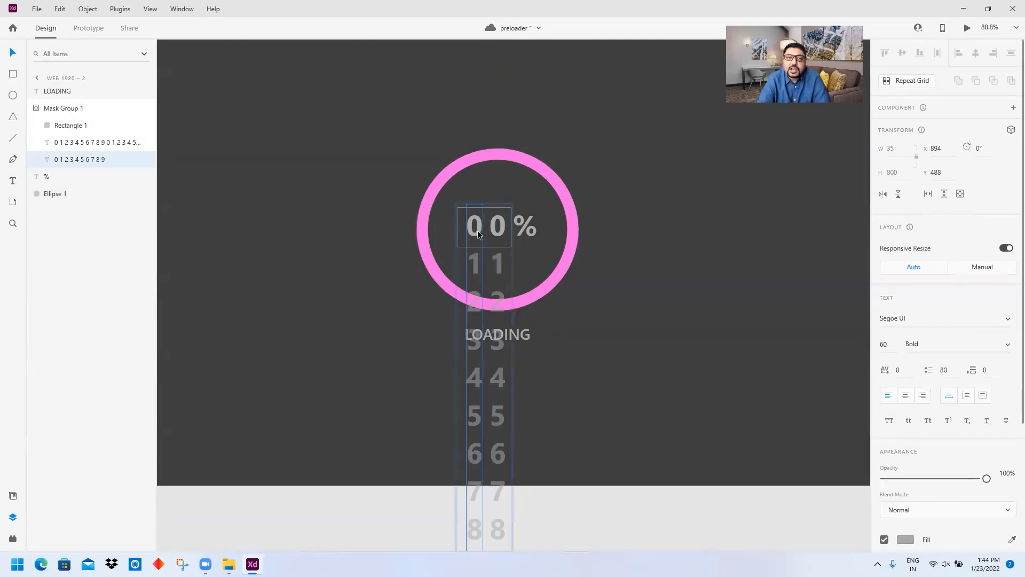
pyautogui.doubleClick(478, 232)
pyautogui.press('Escape')
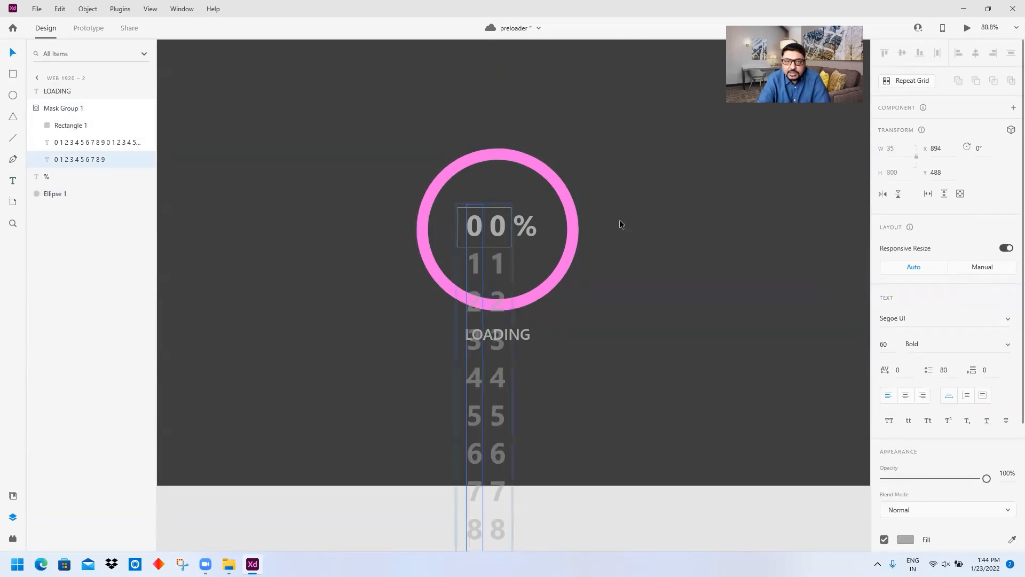
pyautogui.doubleClick(476, 228)
pyautogui.press('Escape')
pyautogui.click(363, 226)
pyautogui.doubleClick(477, 231)
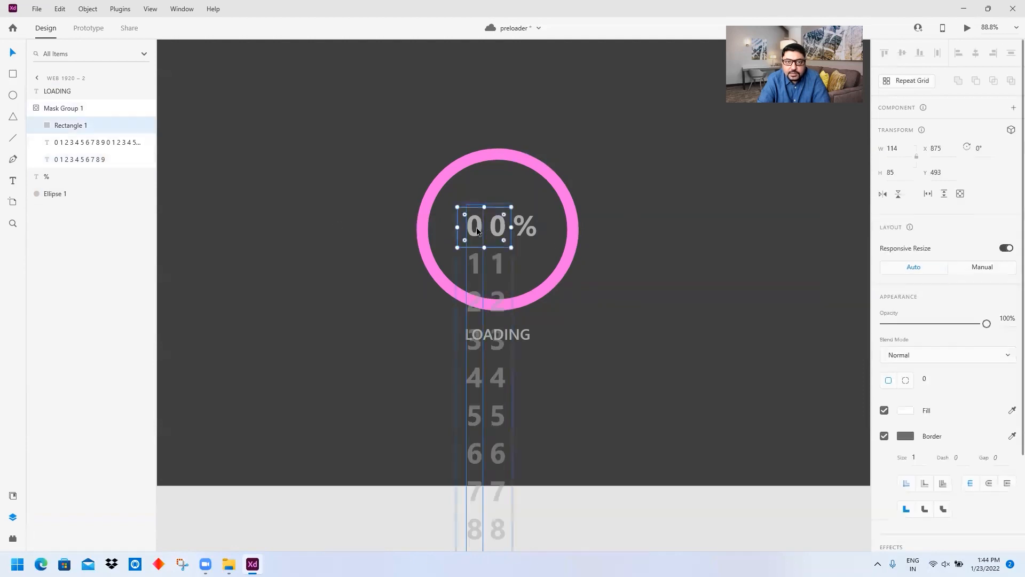
pyautogui.click(477, 231)
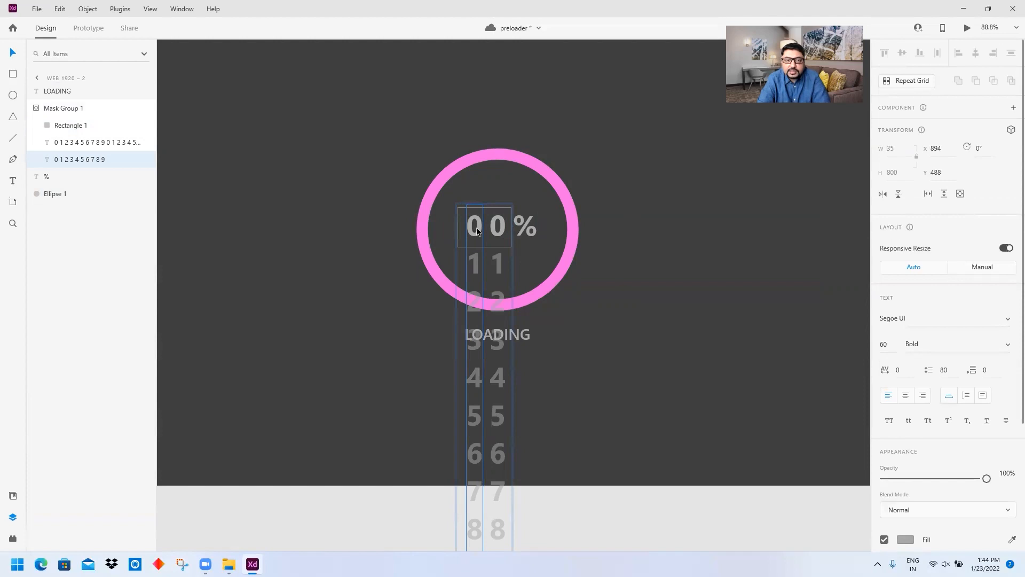
pyautogui.moveTo(477, 231); pyautogui.dragTo(506, 21)
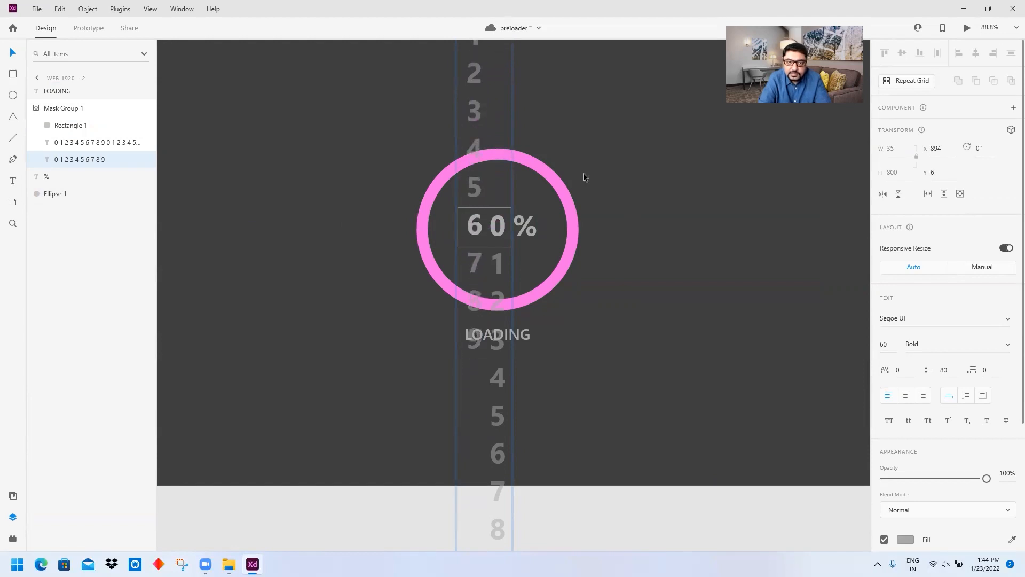
pyautogui.moveTo(479, 232); pyautogui.dragTo(492, 119)
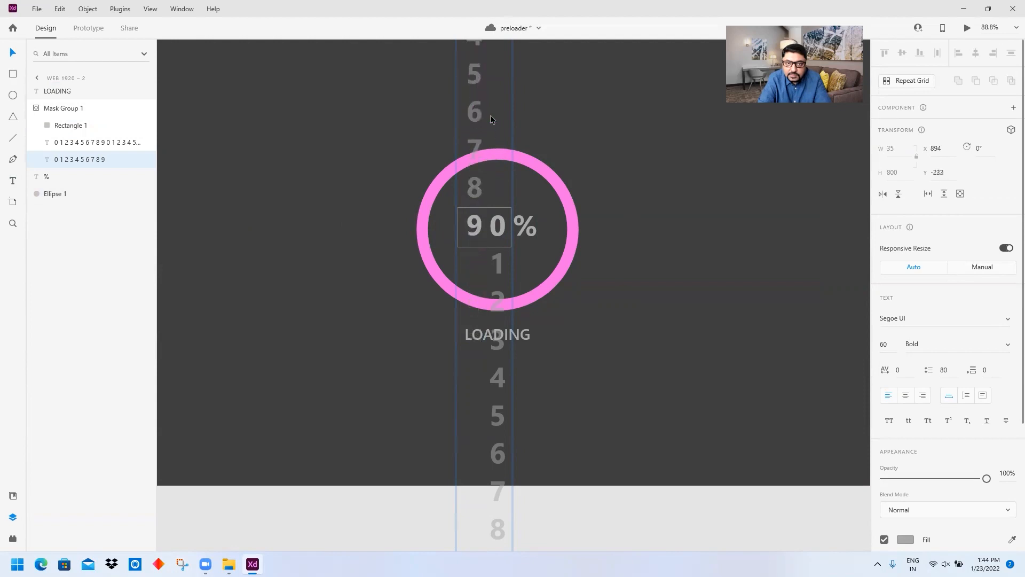
pyautogui.click(665, 234)
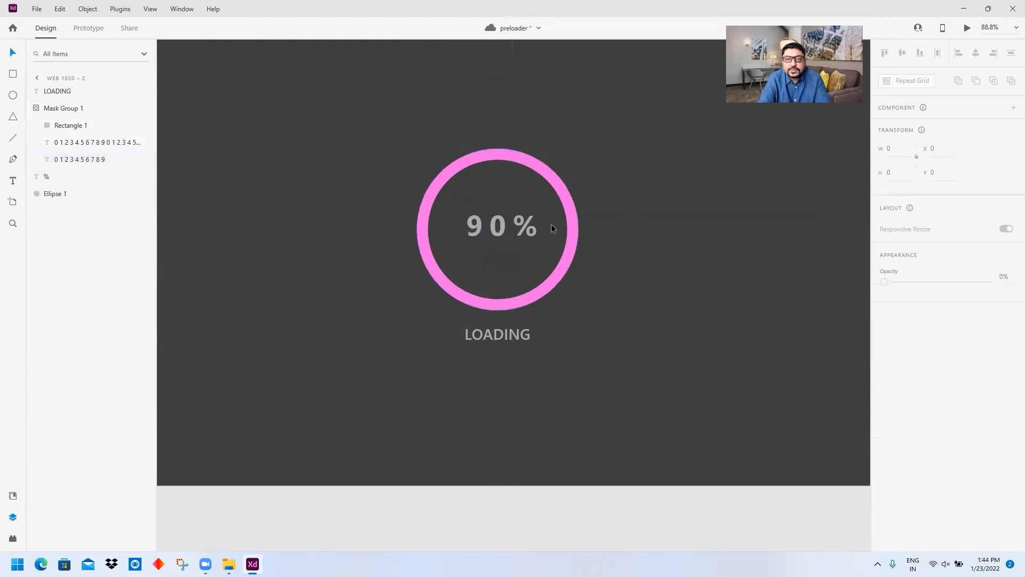
# - Move the units digit column inside the mask group up to about Y -1032, lining its last 9 up with the tens digit
pyautogui.click(497, 229)
pyautogui.doubleClick(499, 229)
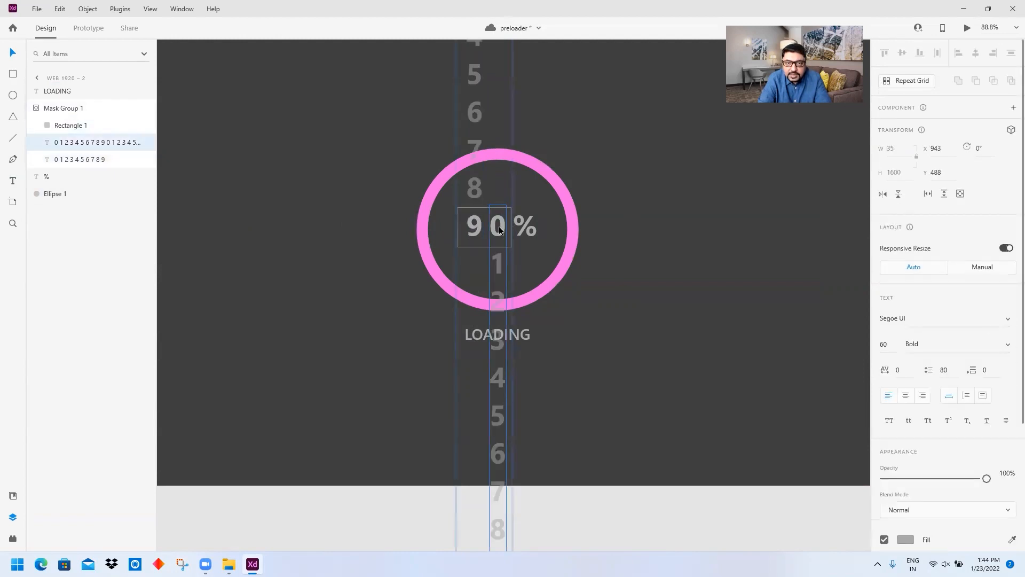
pyautogui.moveTo(500, 229); pyautogui.dragTo(514, 63)
pyautogui.moveTo(503, 262); pyautogui.dragTo(512, 114)
pyautogui.moveTo(502, 265); pyautogui.dragTo(514, 151)
pyautogui.moveTo(496, 284); pyautogui.dragTo(503, 172)
pyautogui.moveTo(504, 261); pyautogui.dragTo(508, 190)
pyautogui.moveTo(506, 276); pyautogui.dragTo(509, 149)
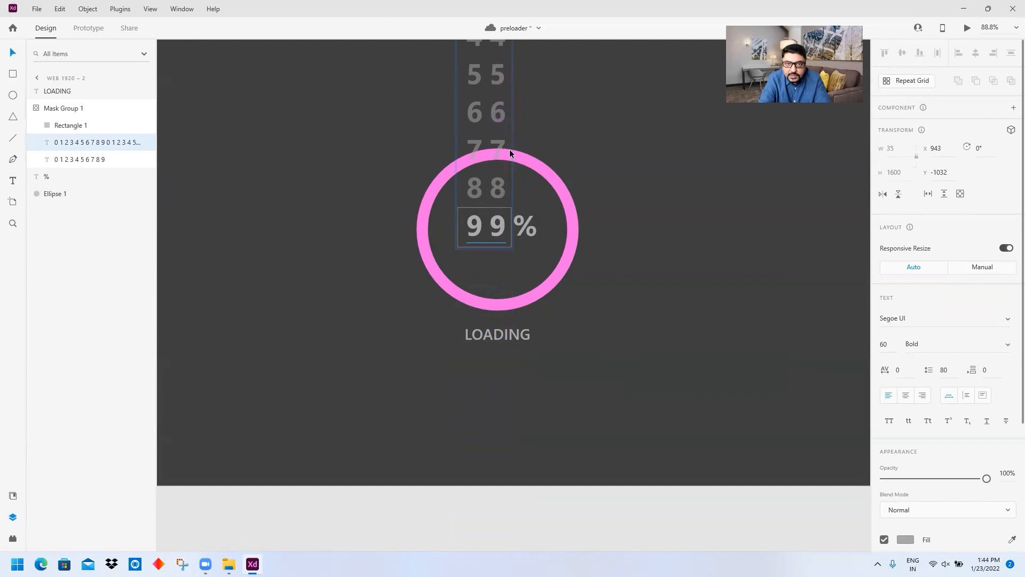
pyautogui.click(643, 252)
pyautogui.click(472, 231)
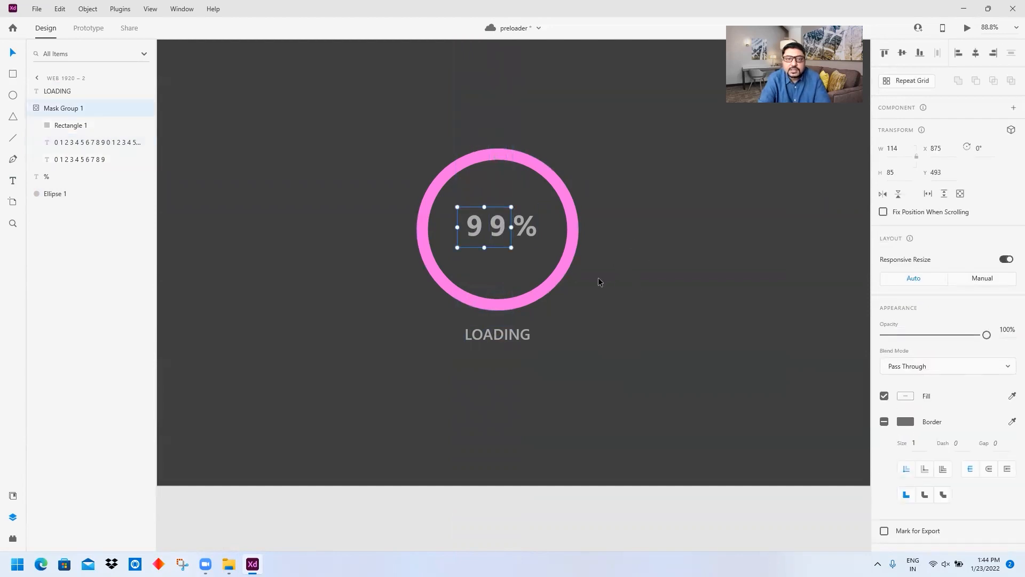
# - Save the changes to the preloader document
pyautogui.scroll(4, 607, 283)
pyautogui.scroll(-5, 645, 289)
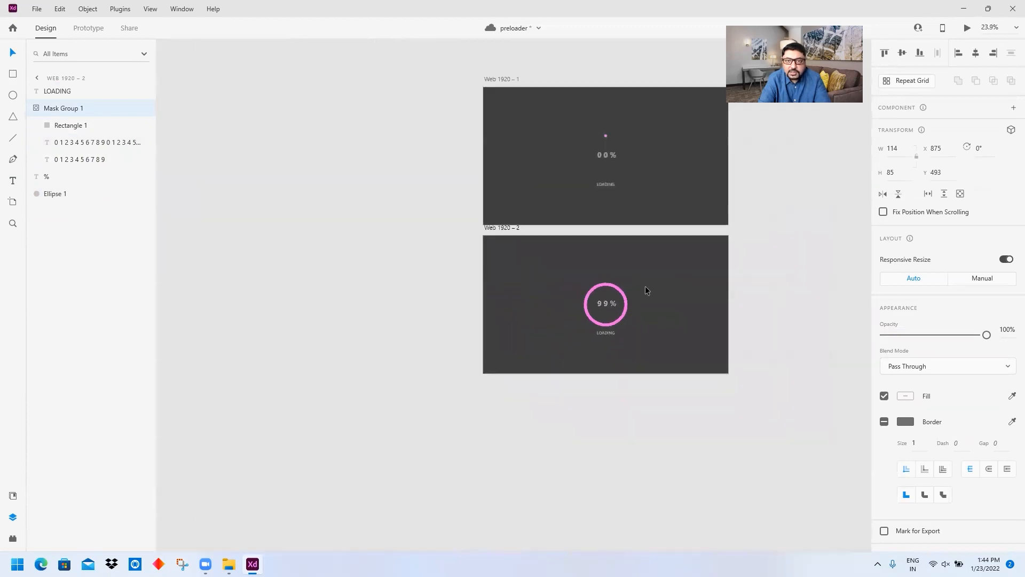
pyautogui.scroll(1, 645, 290)
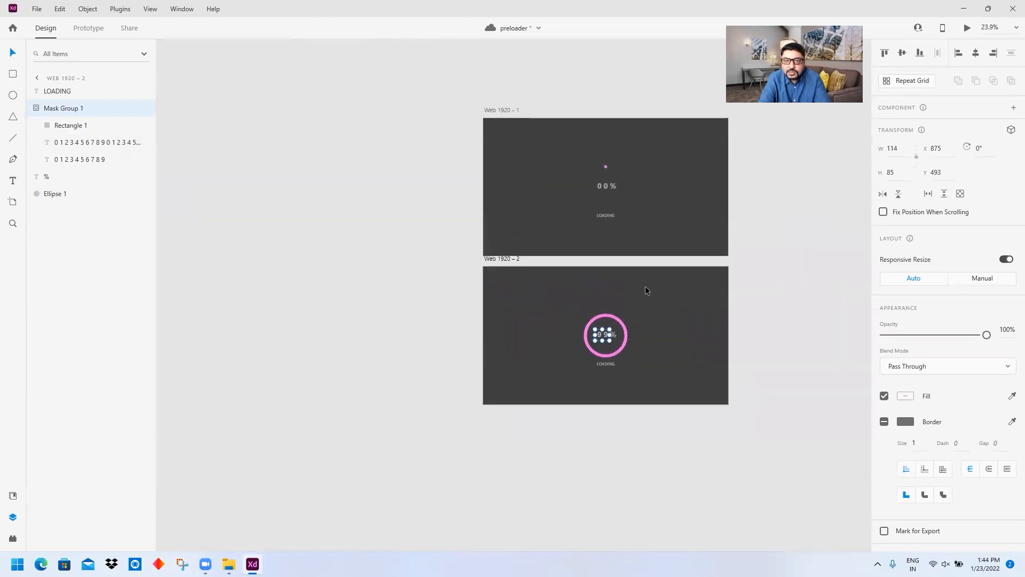
pyautogui.click(776, 362)
pyautogui.scroll(2, 664, 370)
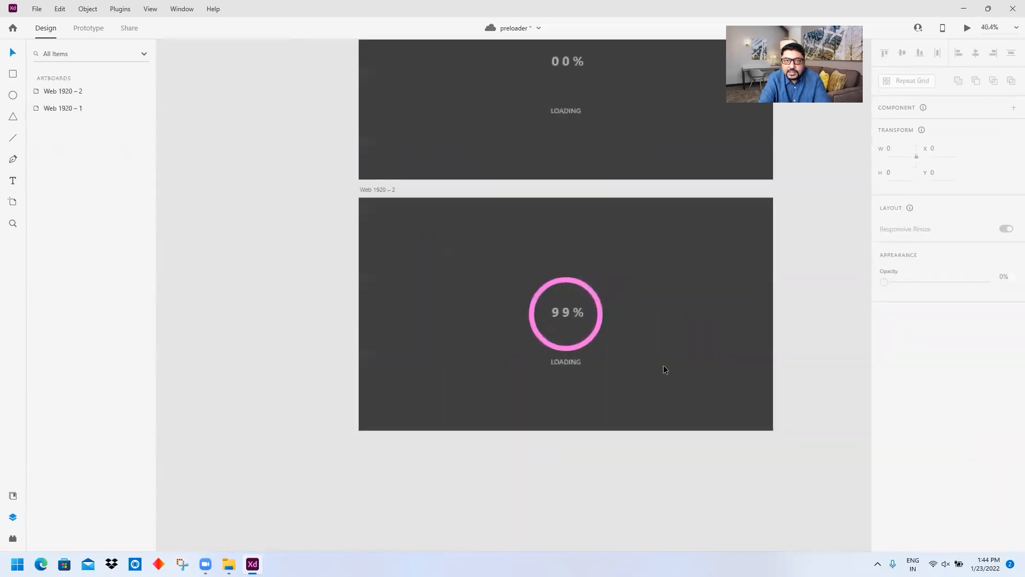
pyautogui.moveTo(659, 295); pyautogui.dragTo(600, 393)
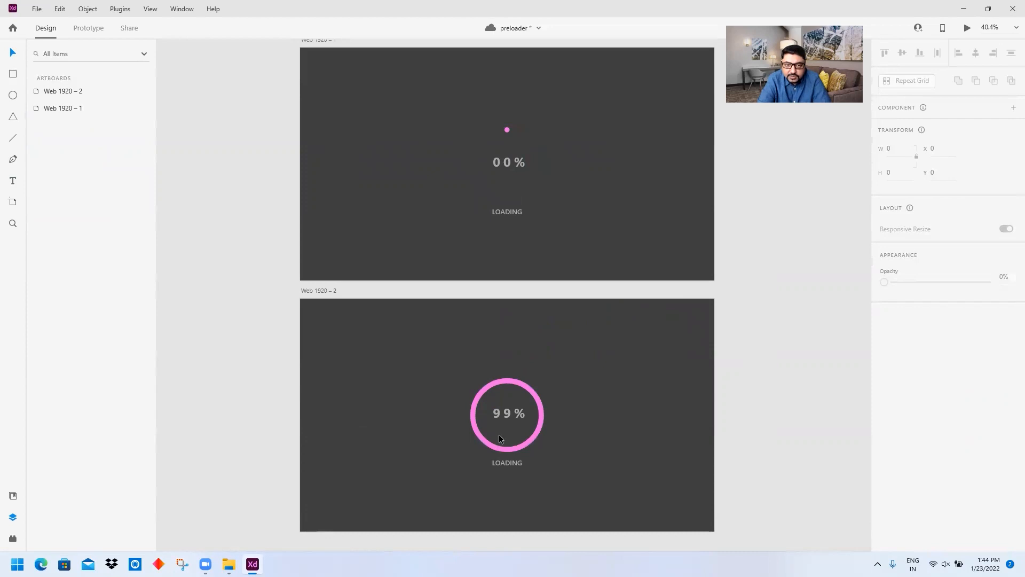
pyautogui.scroll(-2, 824, 446)
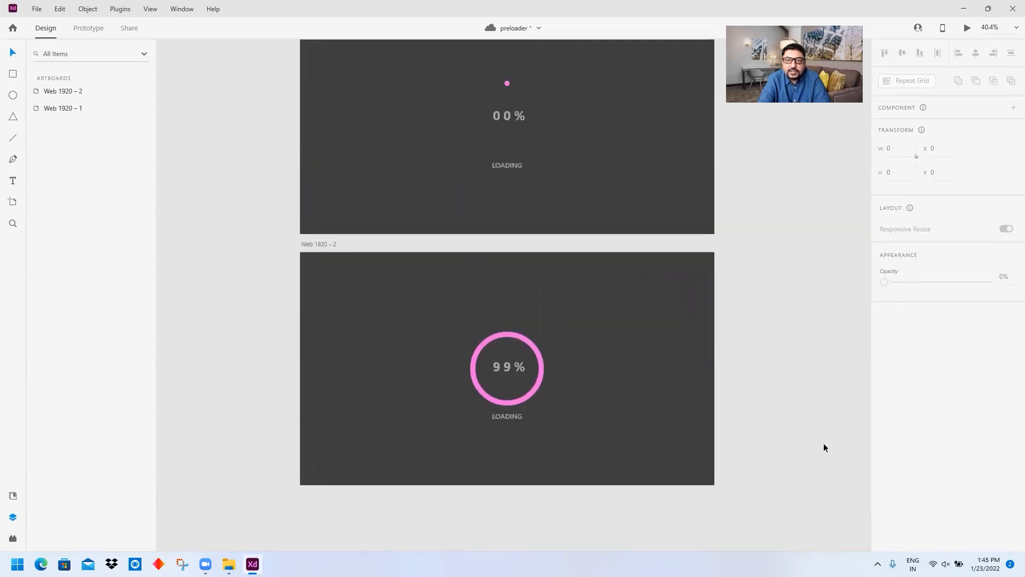
pyautogui.scroll(2, 824, 444)
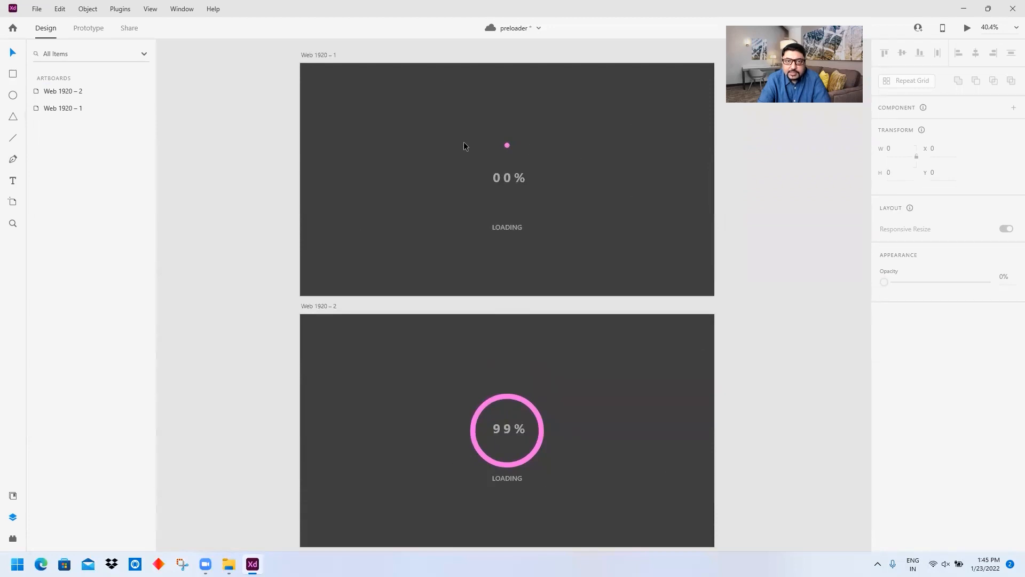
pyautogui.hotkey('ctrl', 's')
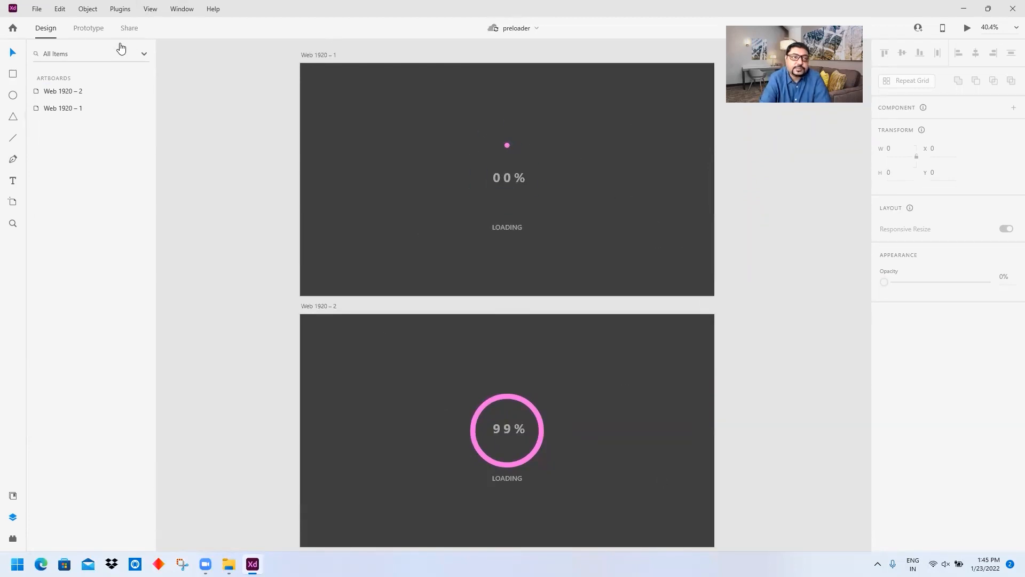
# - In Prototype mode, link artboard Web 1920 – 1 to artboard Web 1920 – 2
pyautogui.click(90, 33)
pyautogui.click(331, 120)
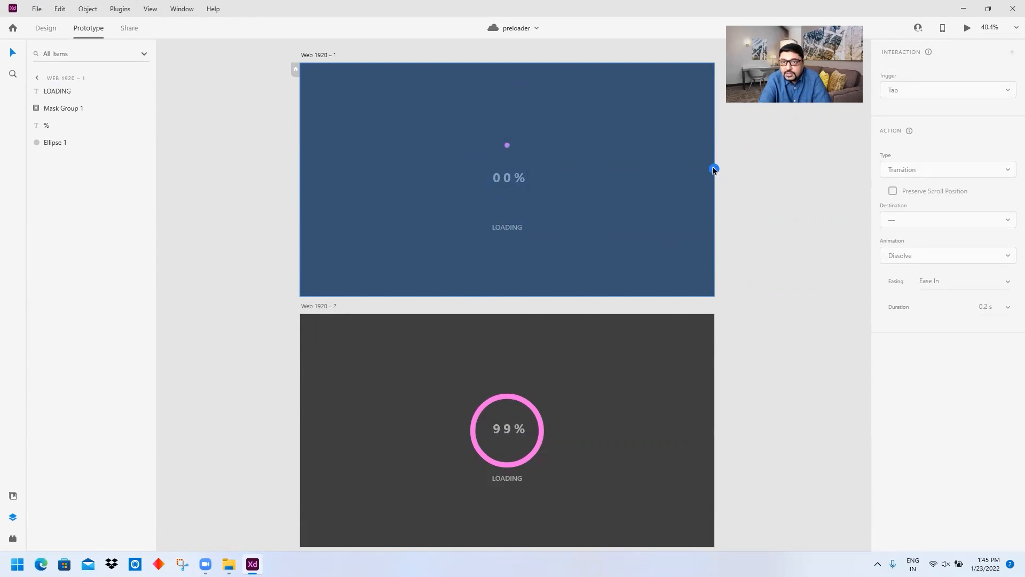
pyautogui.moveTo(715, 170); pyautogui.dragTo(490, 317)
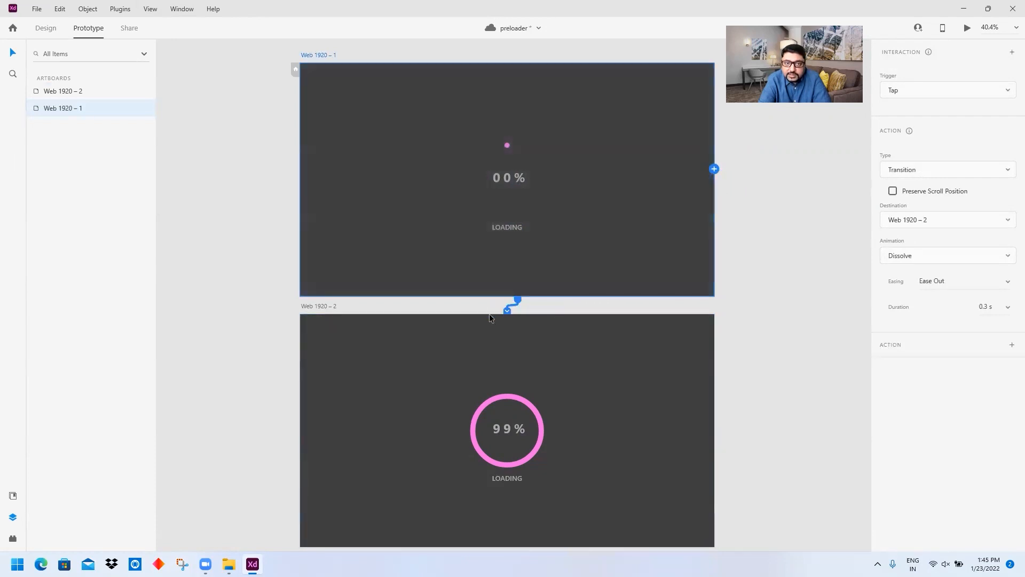
# - Set the trigger of the link between the two artboards to Time and try a delay of 0.5
pyautogui.click(403, 336)
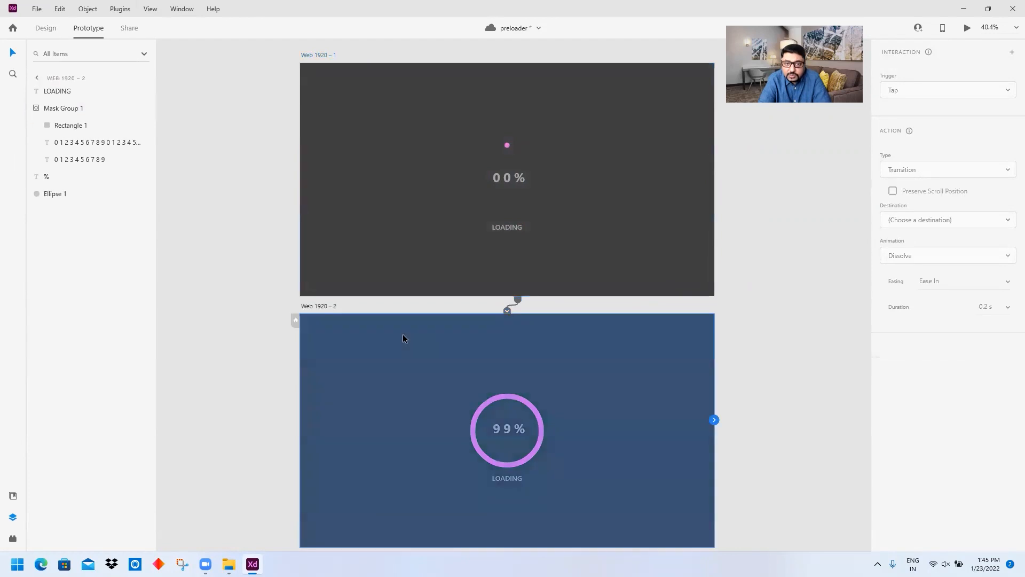
pyautogui.click(517, 301)
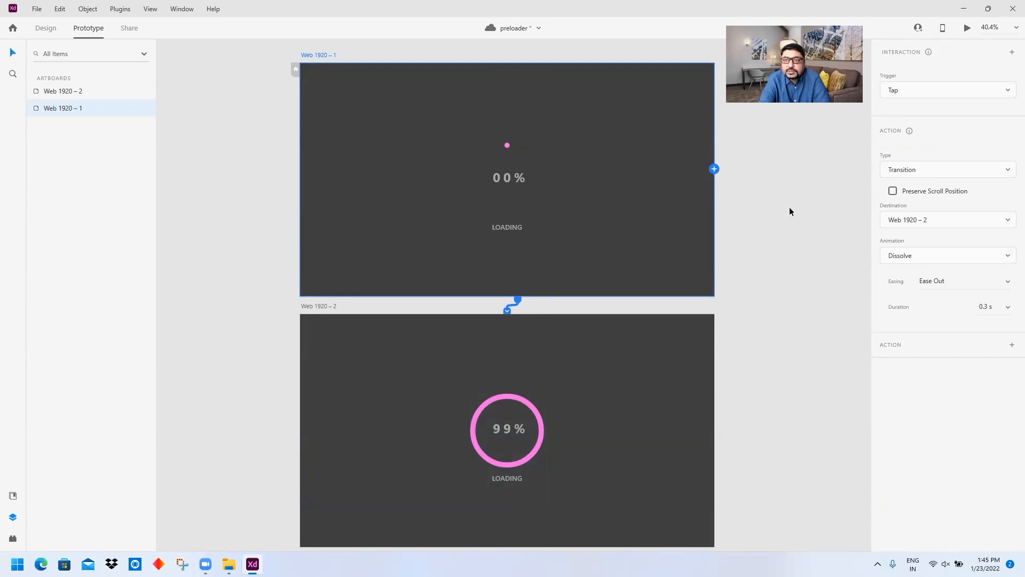
pyautogui.click(926, 92)
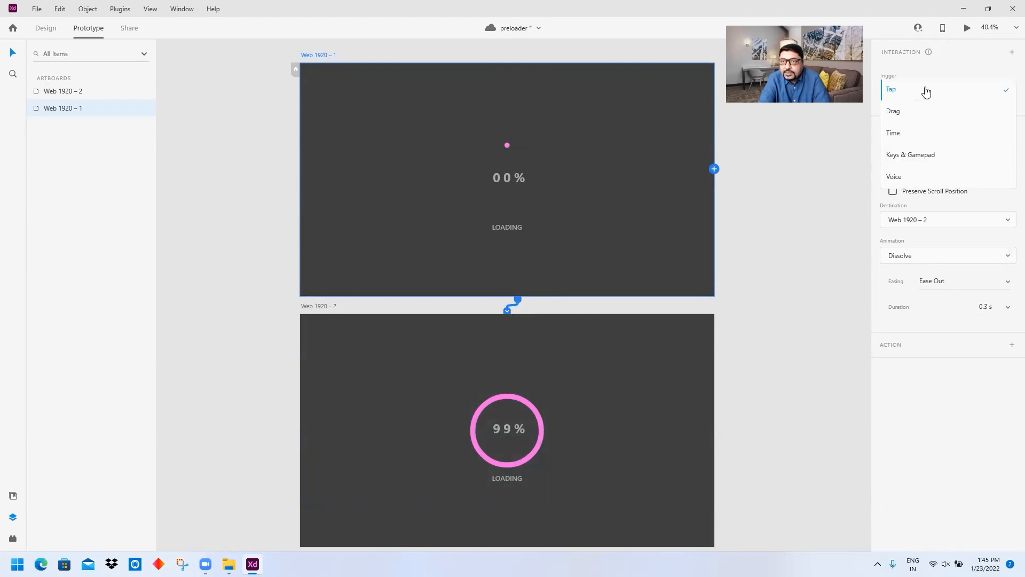
pyautogui.click(919, 134)
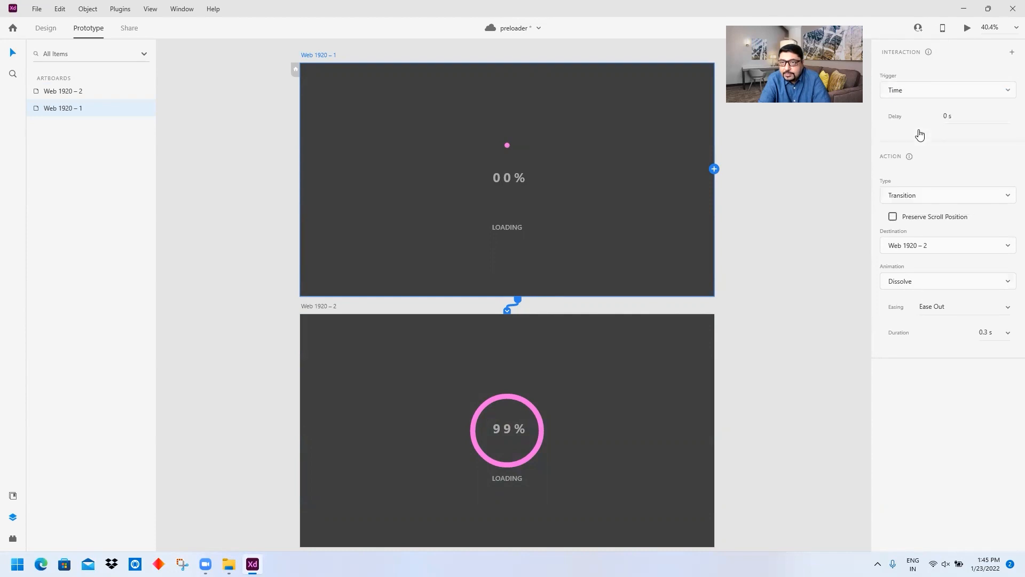
pyautogui.click(942, 116)
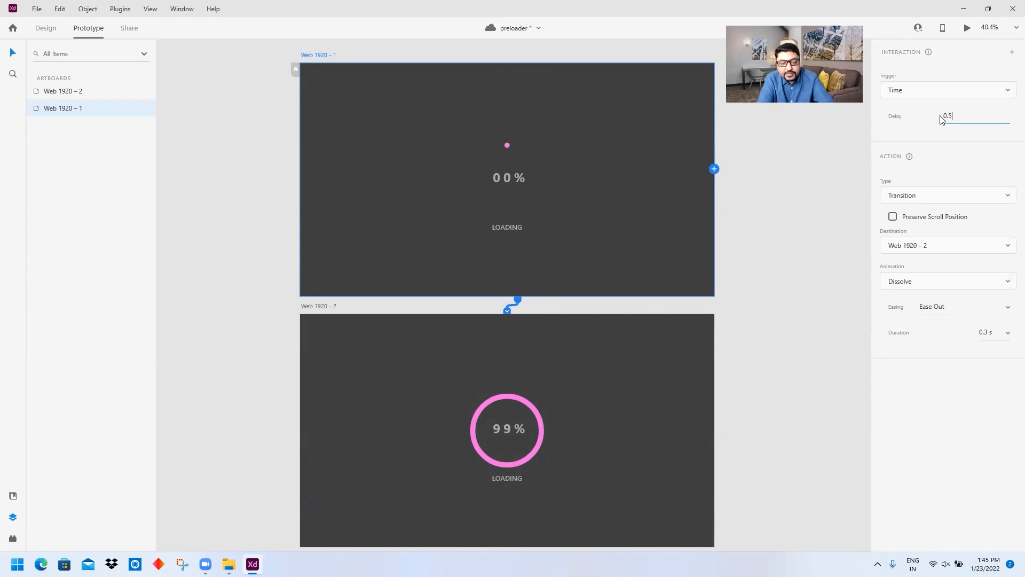
# - Change the link's action type to Auto-Animate and its easing to Ease In-Out
pyautogui.click(932, 195)
pyautogui.click(908, 195)
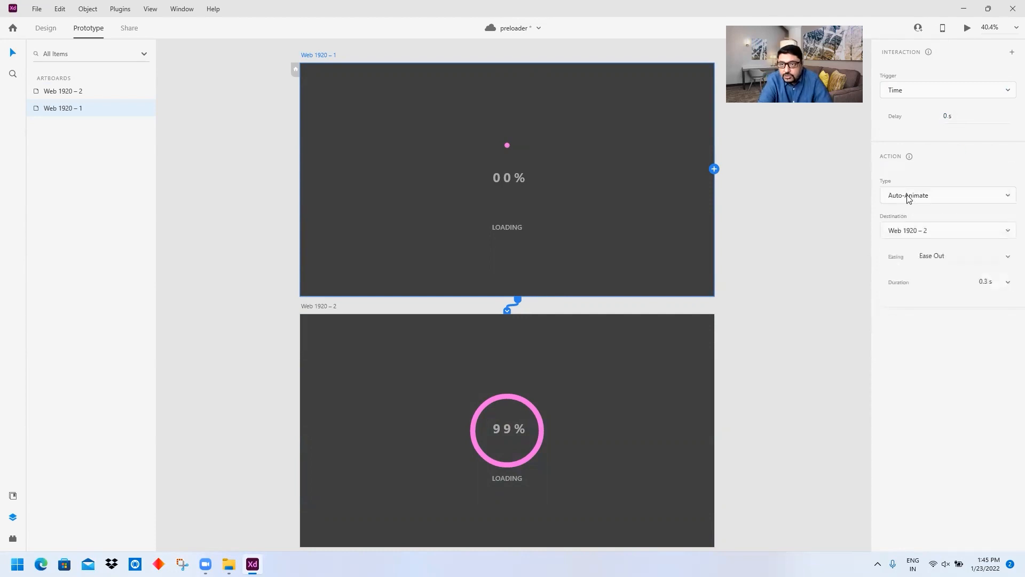
pyautogui.click(961, 256)
pyautogui.click(1007, 259)
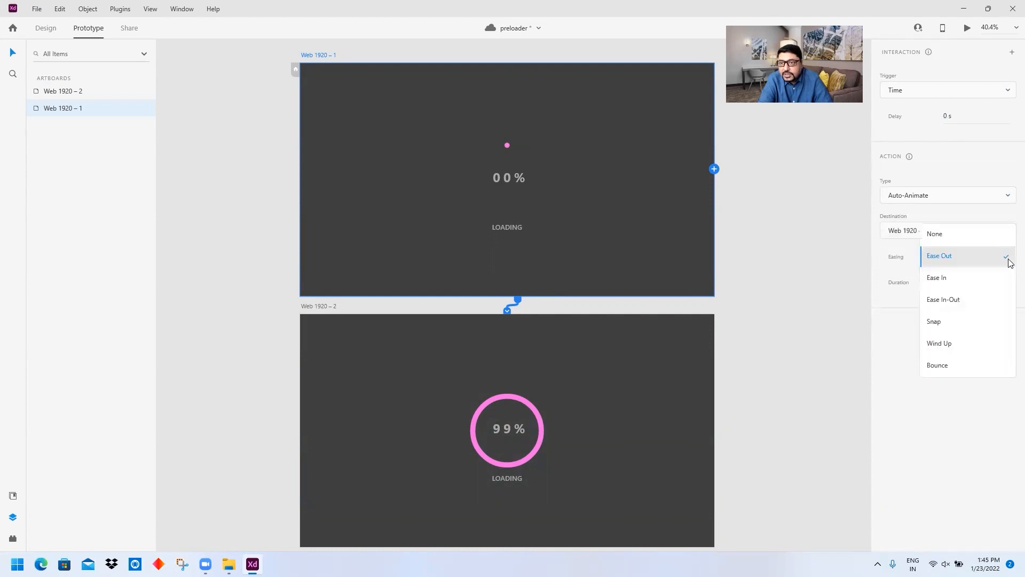
pyautogui.click(954, 300)
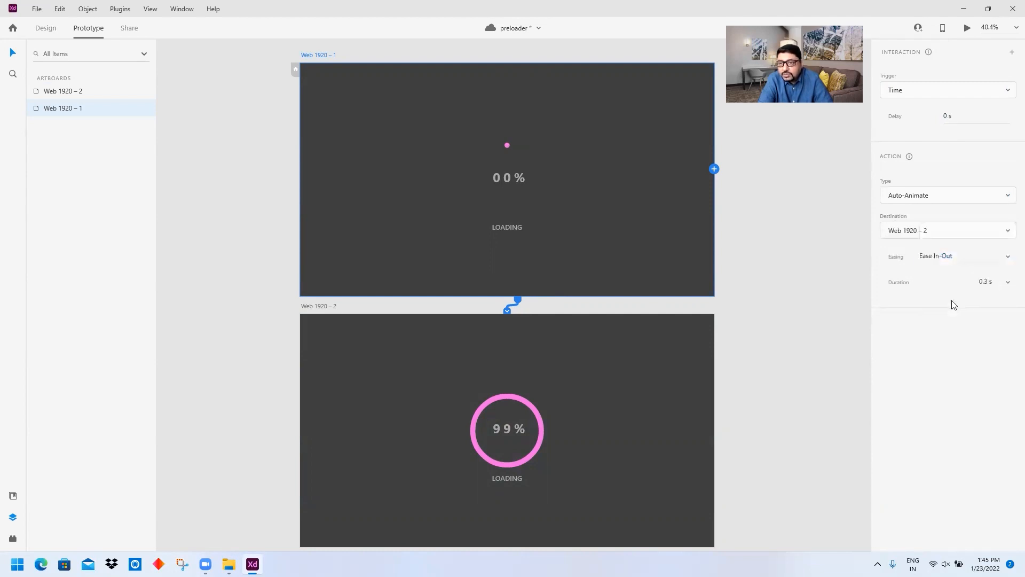
# - Try to set the Auto-Animate duration to 5 s and preview the prototype
pyautogui.click(990, 281)
pyautogui.moveTo(981, 281)
pyautogui.mouseDown()
pyautogui.moveTo(967, 280)
pyautogui.moveTo(991, 280)
pyautogui.mouseUp()
pyautogui.write('5s')
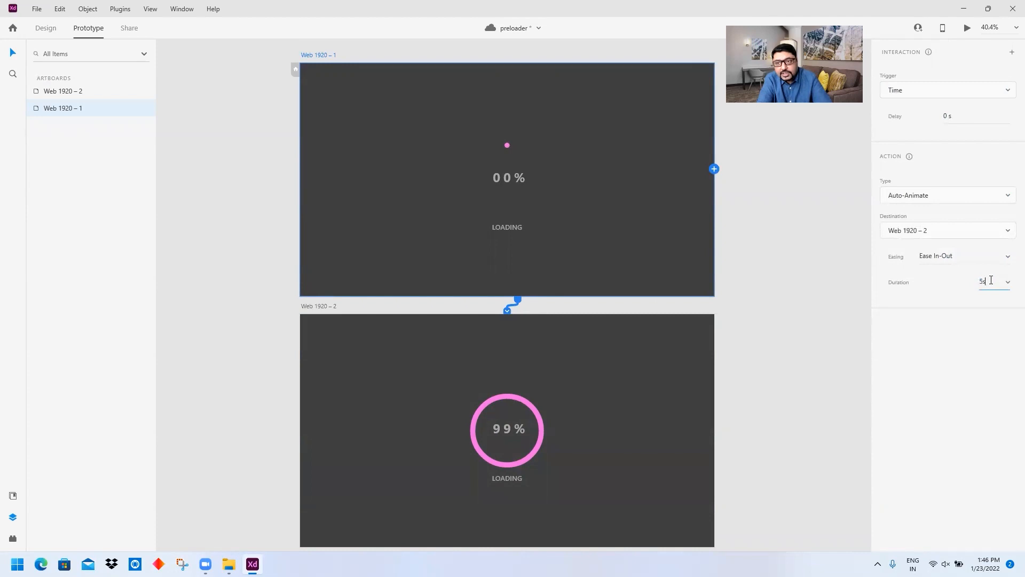
pyautogui.click(837, 332)
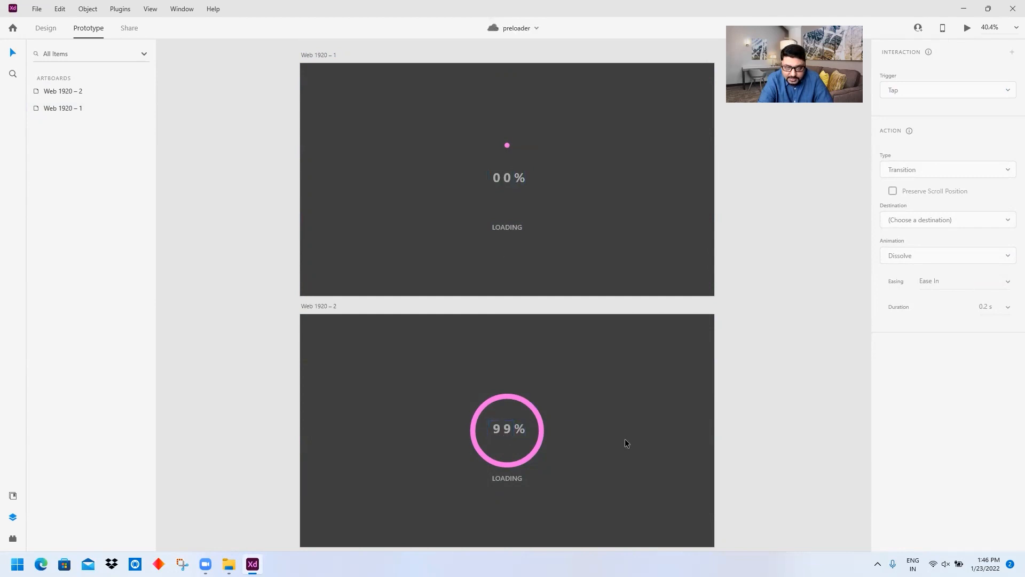
pyautogui.click(967, 30)
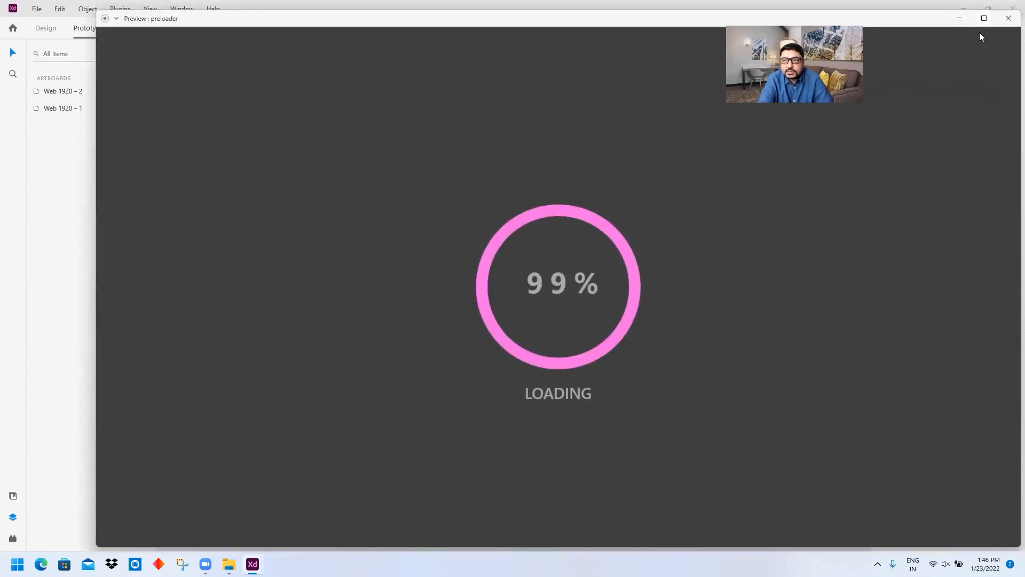
pyautogui.click(1008, 18)
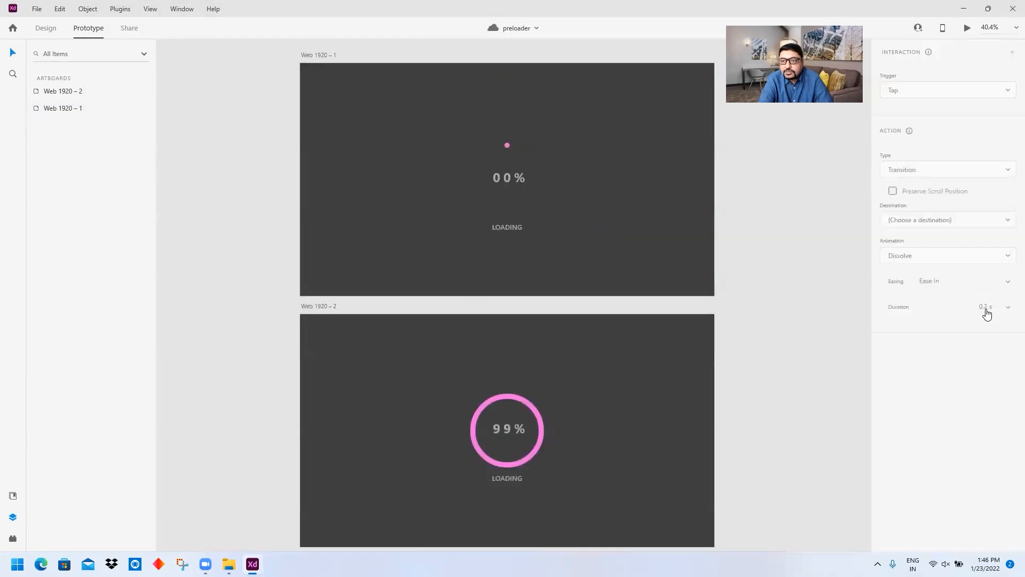
# - Set the duration of the Web 1920 – 1 Auto-Animate link to 5 s and play the loading animation in the preview
pyautogui.click(561, 270)
pyautogui.click(591, 345)
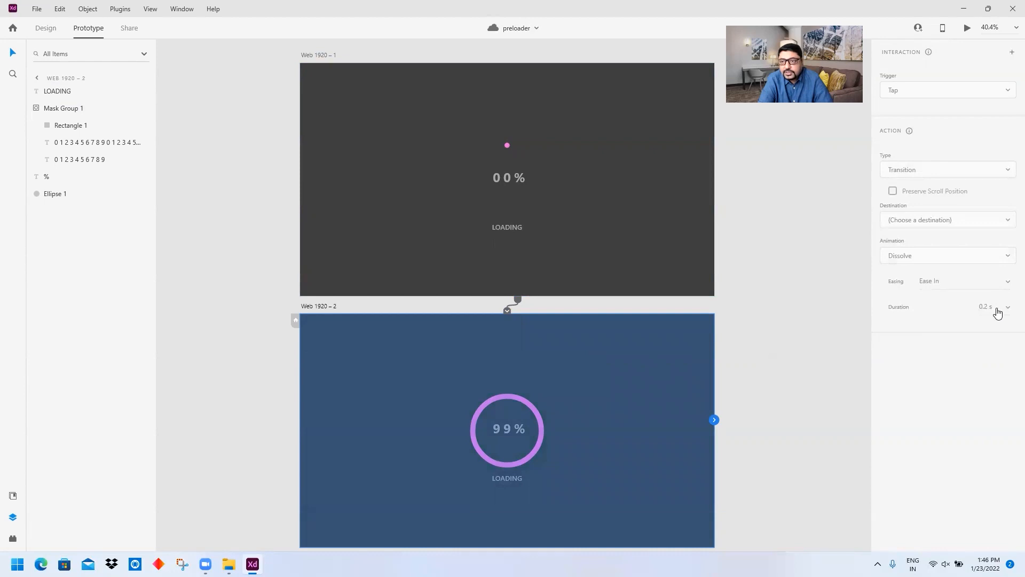
pyautogui.click(649, 240)
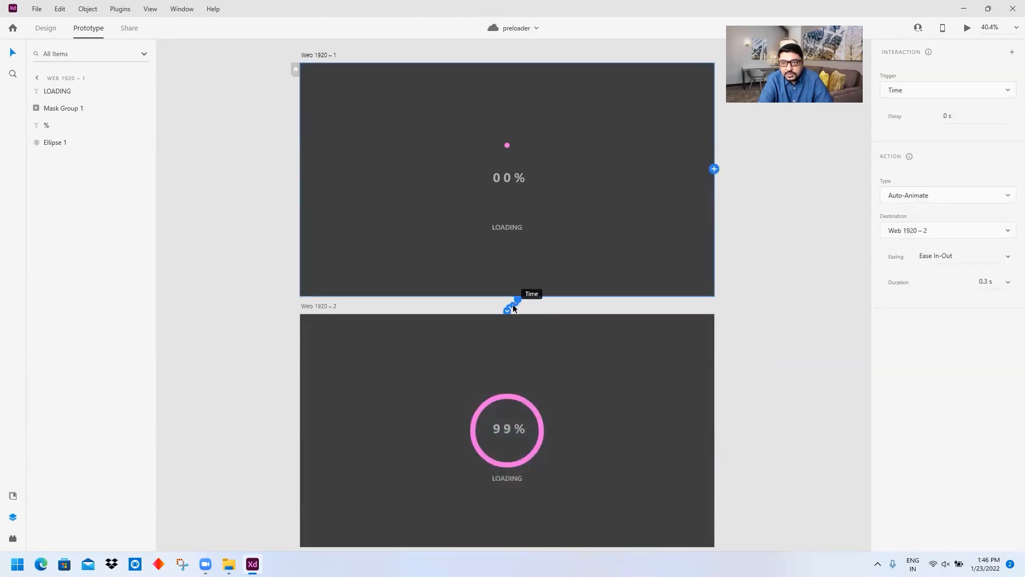
pyautogui.click(995, 282)
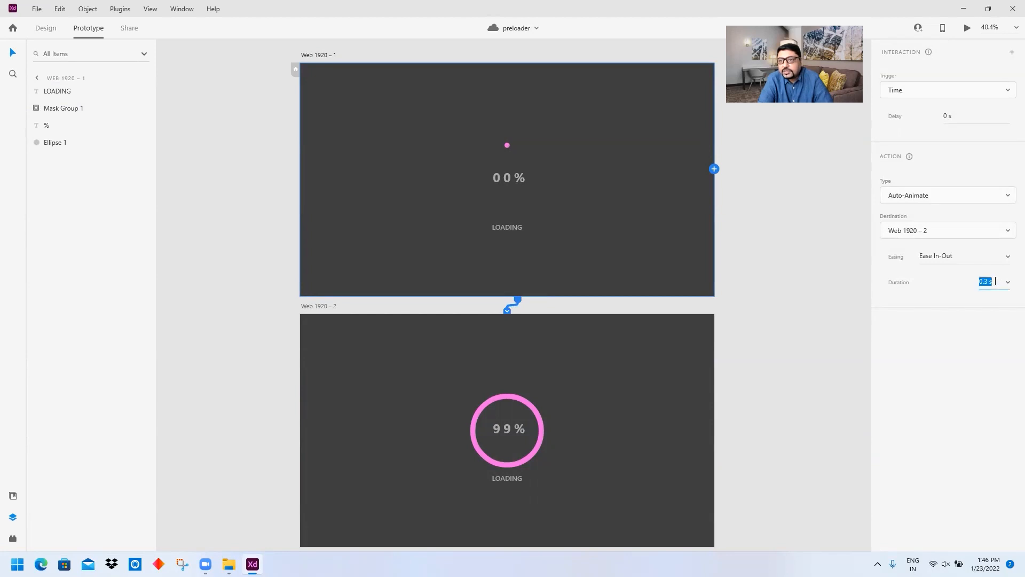
pyautogui.write('5')
pyautogui.press('Return')
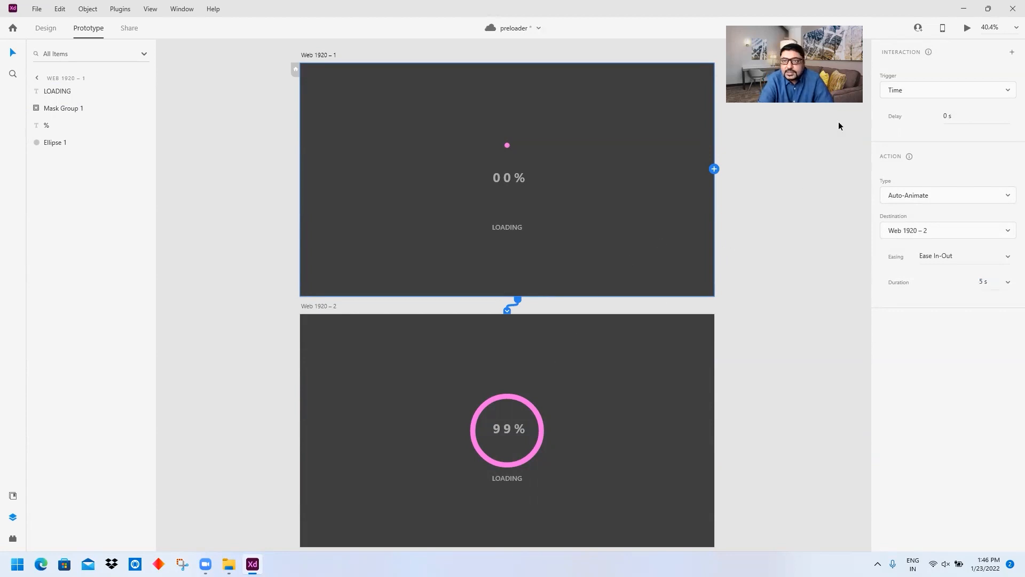
pyautogui.click(967, 31)
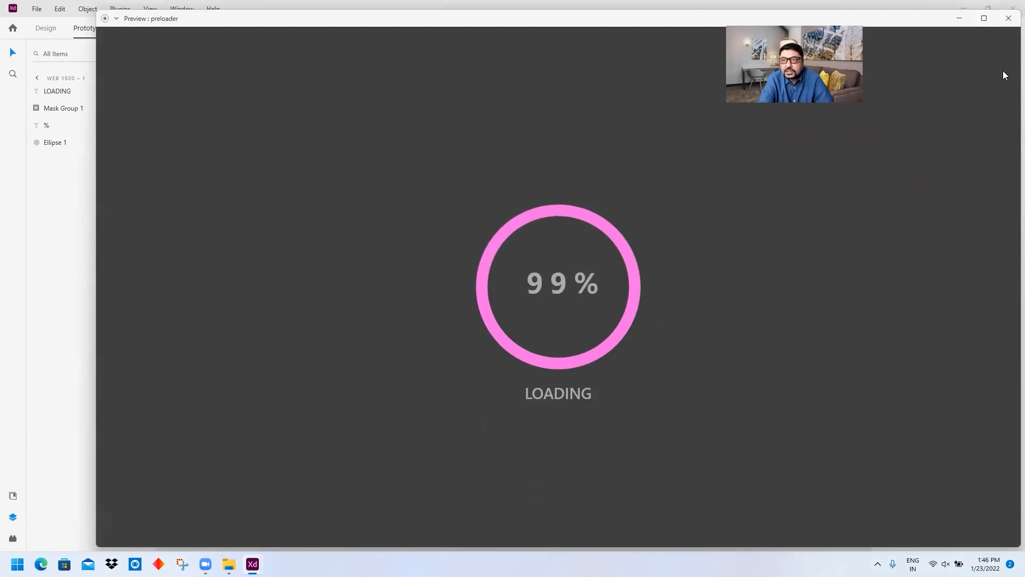
pyautogui.click(1009, 18)
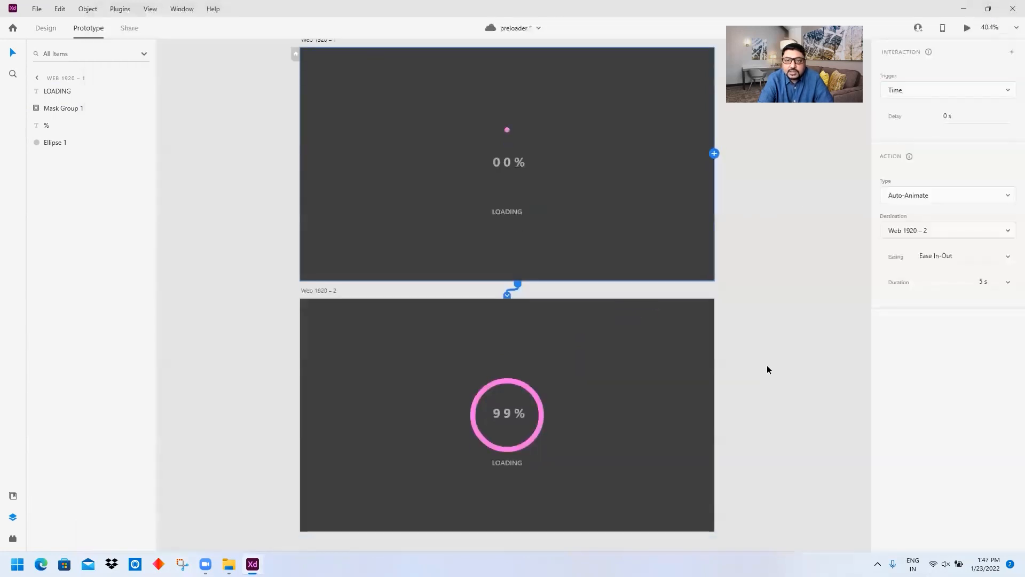
# - Return to Design mode and add a third artboard using the Web 1920 preset
pyautogui.scroll(-5, 767, 366)
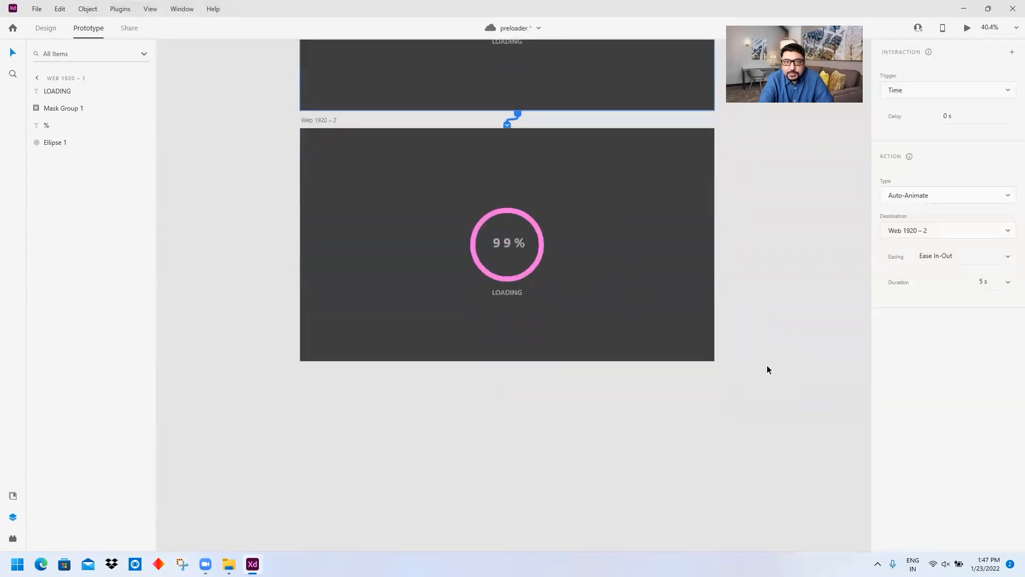
pyautogui.scroll(2, 767, 364)
pyautogui.click(46, 28)
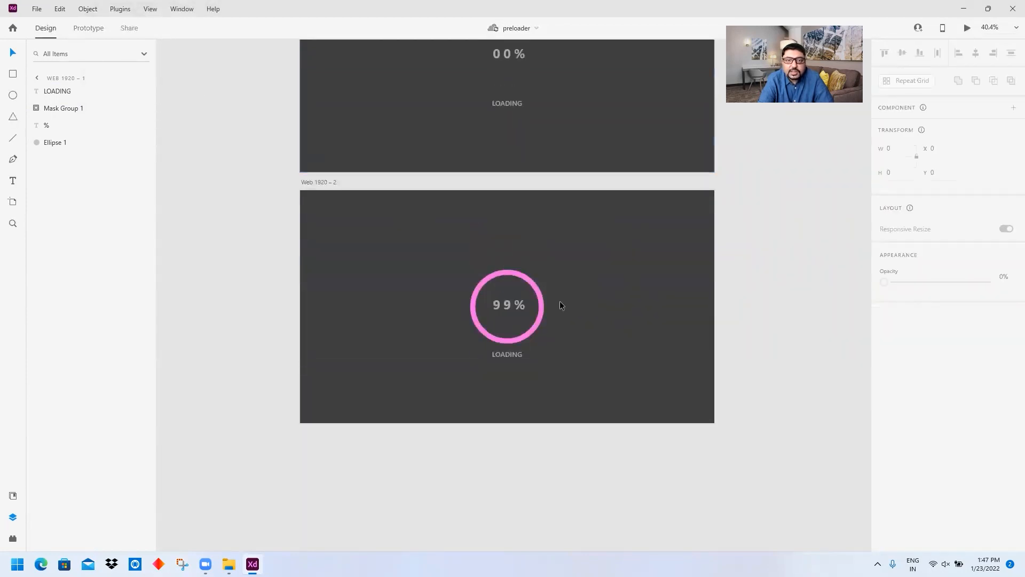
pyautogui.scroll(-2, 621, 312)
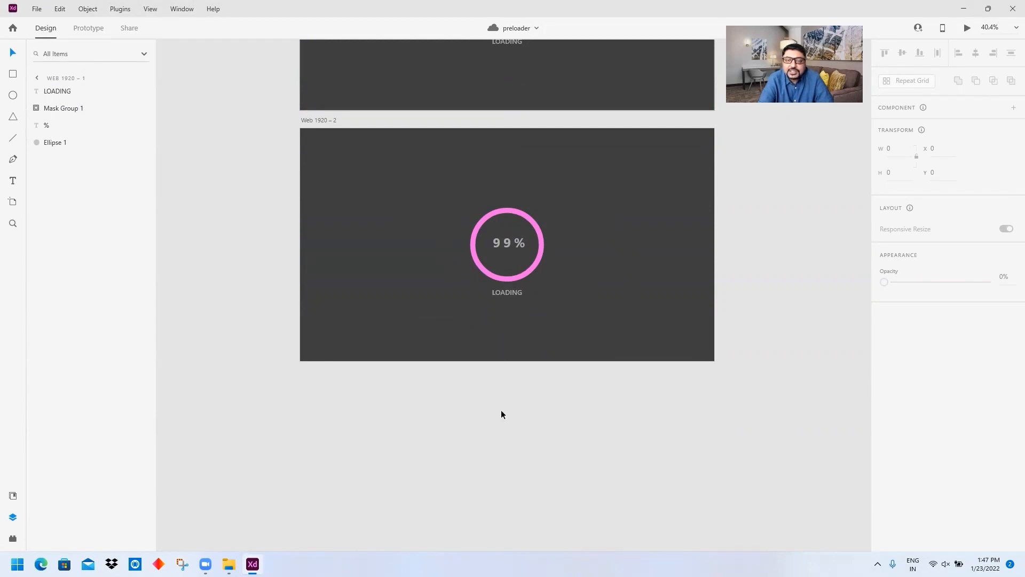
pyautogui.scroll(-1, 578, 394)
pyautogui.scroll(-1, 578, 394)
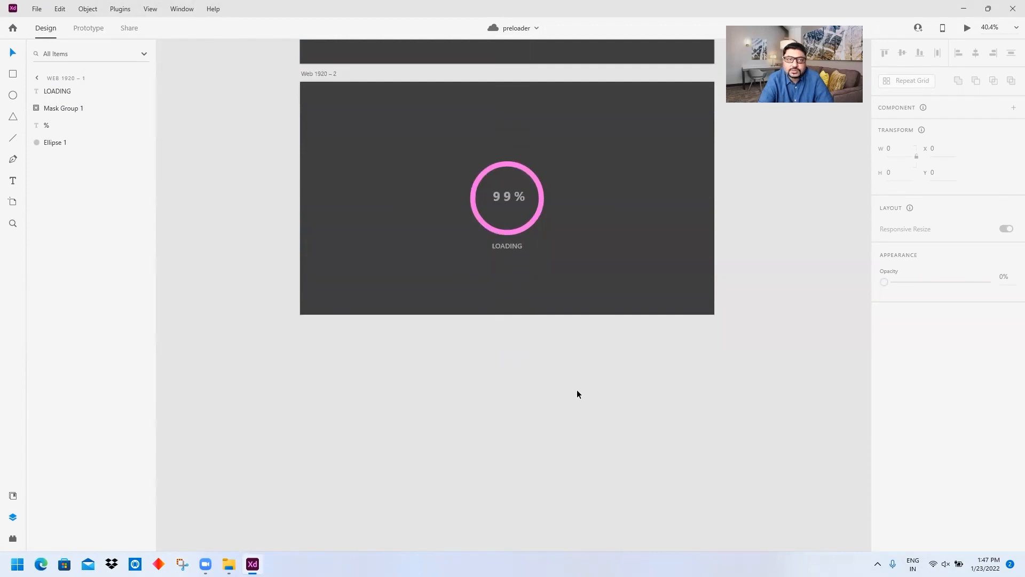
pyautogui.click(16, 205)
pyautogui.scroll(-5, 950, 420)
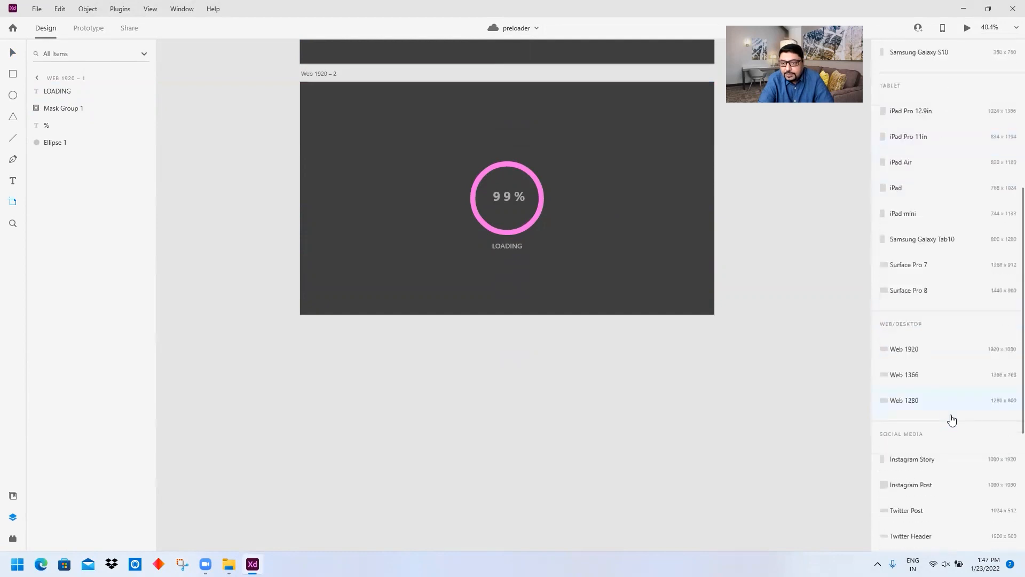
pyautogui.click(885, 350)
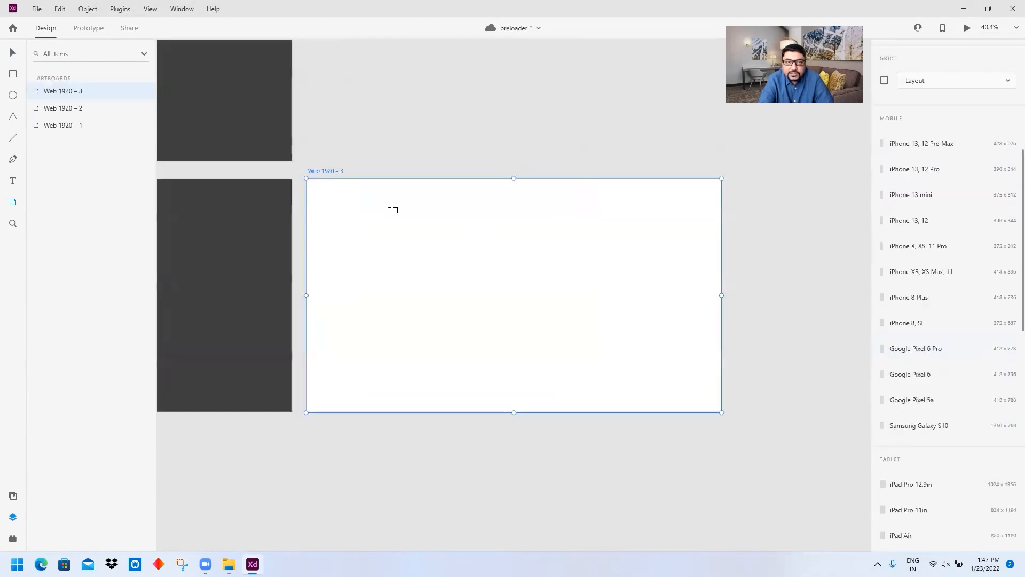
# - Fill the Web 1920 – 3 artboard with the dark grey #3E3E3E sampled from the neighbouring artboard
pyautogui.click(7, 55)
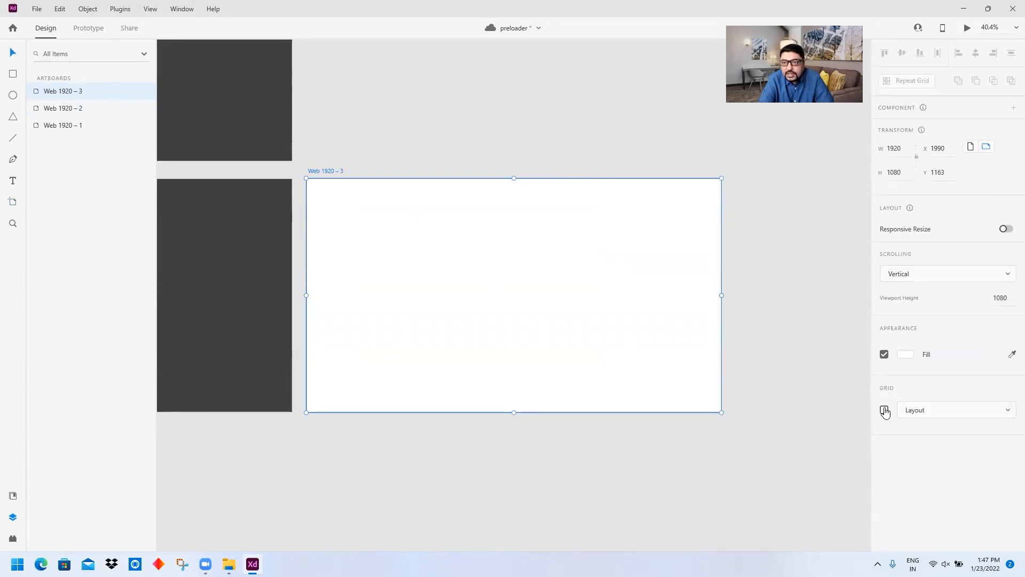
pyautogui.click(906, 355)
pyautogui.click(868, 400)
pyautogui.click(244, 267)
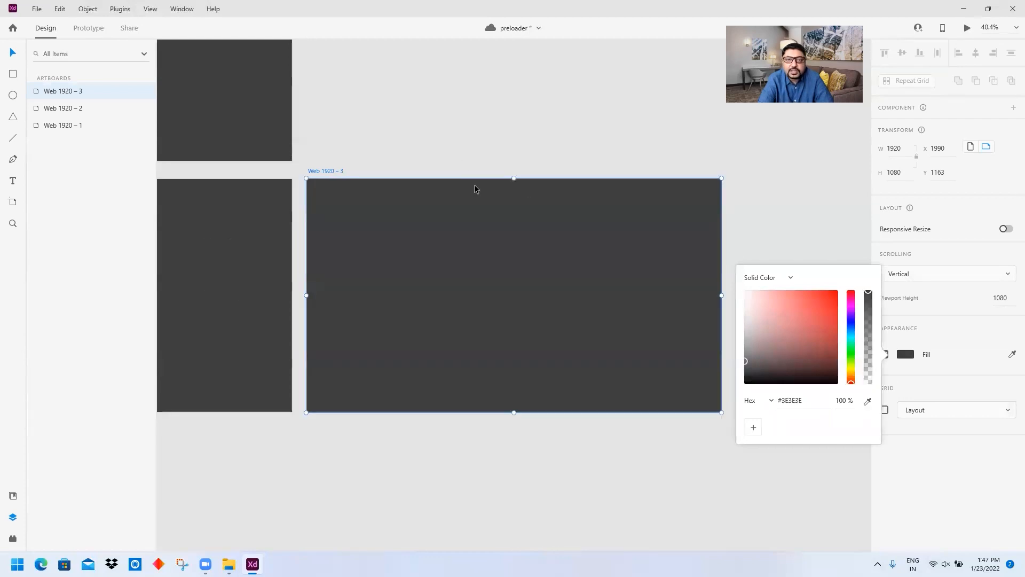
# - Draw a 1920 × 1080 rectangle covering the whole Web 1920 – 3 artboard
pyautogui.click(13, 74)
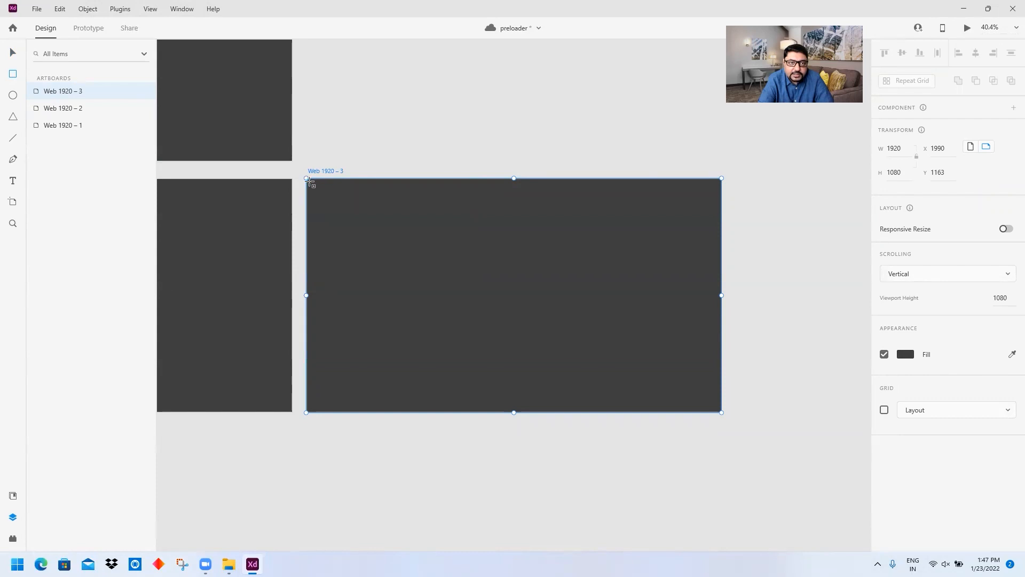
pyautogui.moveTo(307, 180)
pyautogui.mouseDown()
pyautogui.moveTo(711, 394)
pyautogui.moveTo(723, 414)
pyautogui.mouseUp()
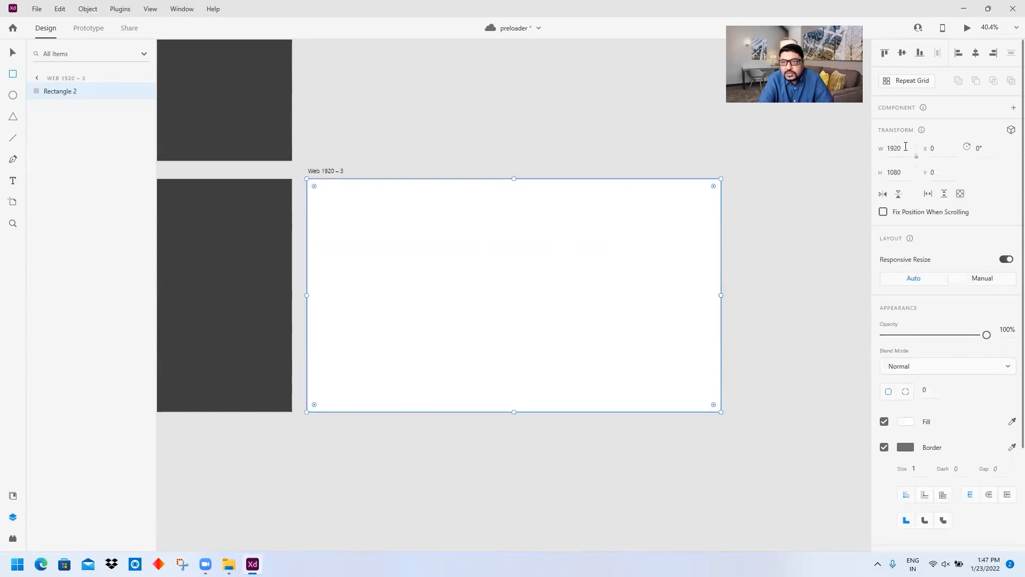
pyautogui.click(12, 52)
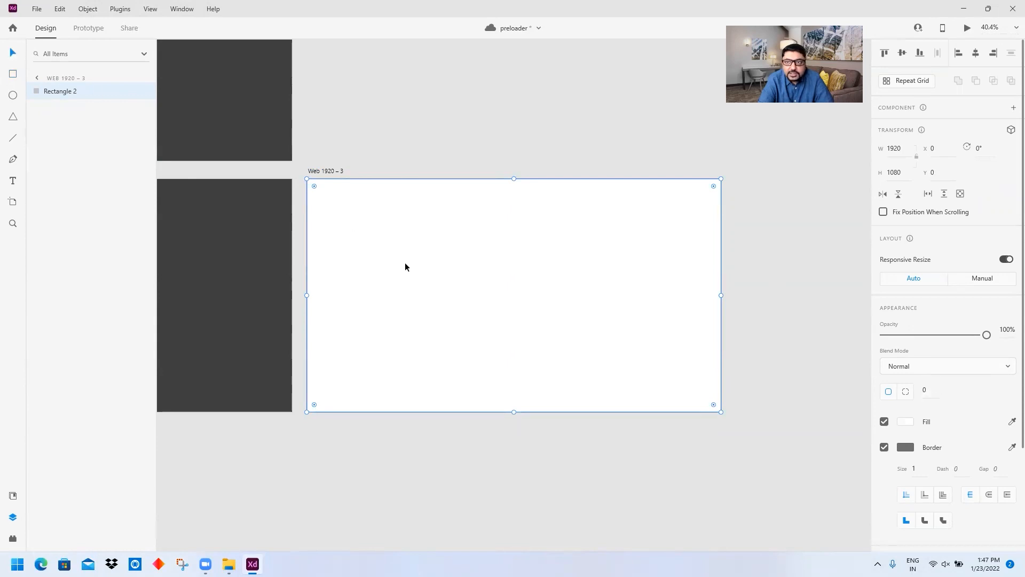
# - Fill the full-size rectangle with the dark grey sampled from the neighbouring artboard
pyautogui.click(1012, 422)
pyautogui.click(176, 306)
pyautogui.click(453, 457)
pyautogui.click(409, 319)
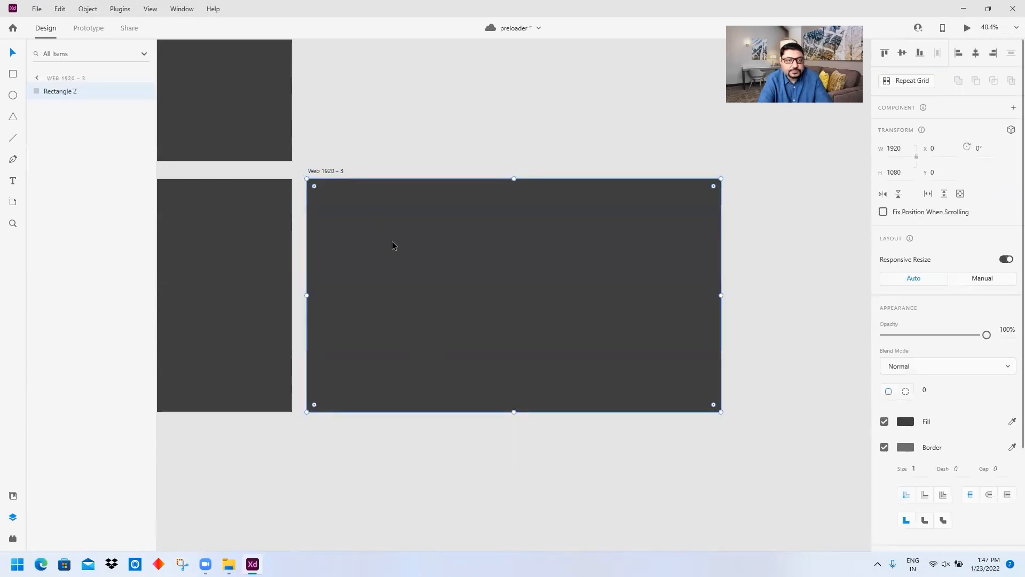
# - Select the full-size rectangle on the Web 1920 – 3 artboard and open the Pexels plugin
pyautogui.click(323, 171)
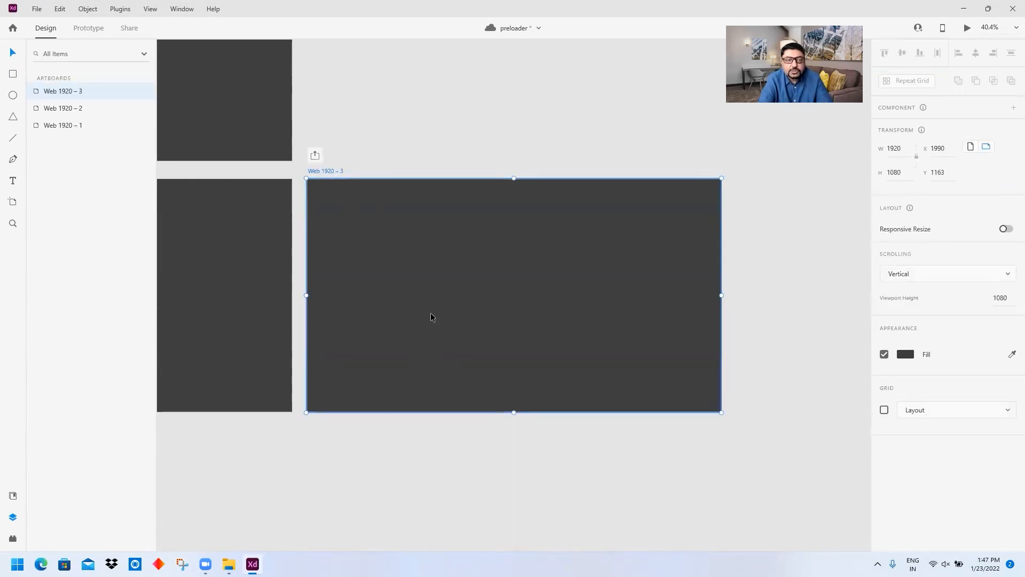
pyautogui.click(442, 279)
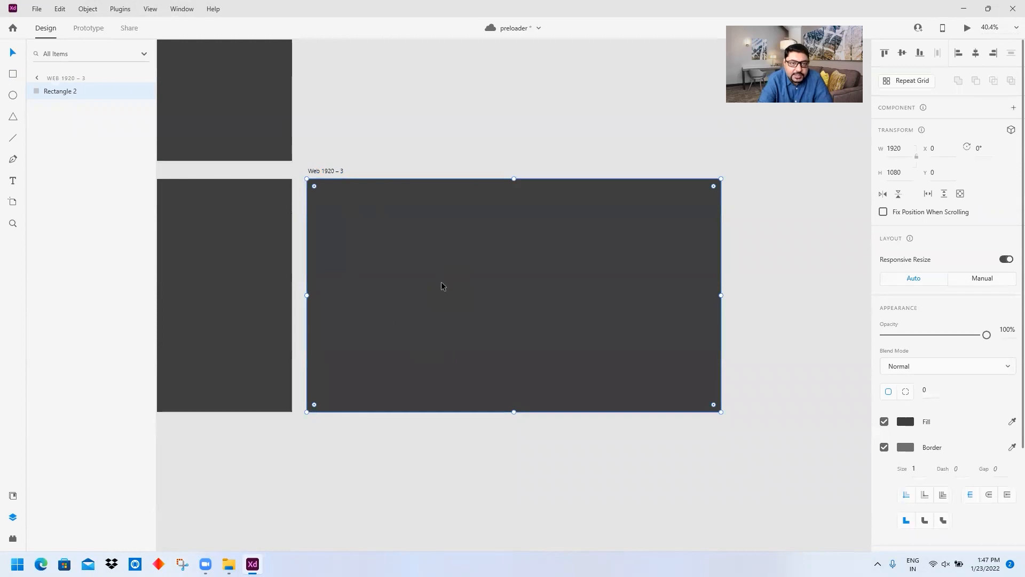
pyautogui.click(10, 540)
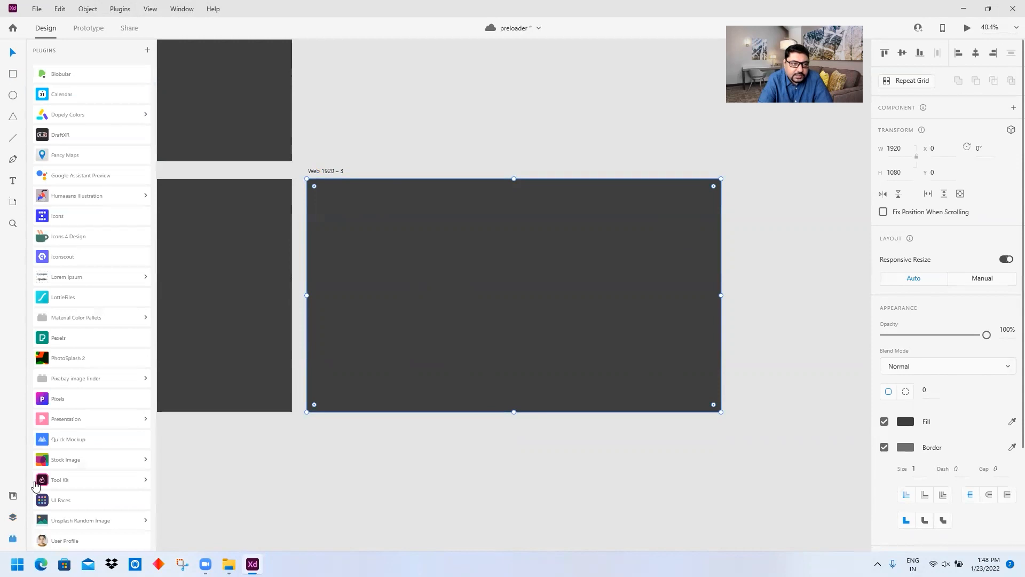
pyautogui.click(67, 342)
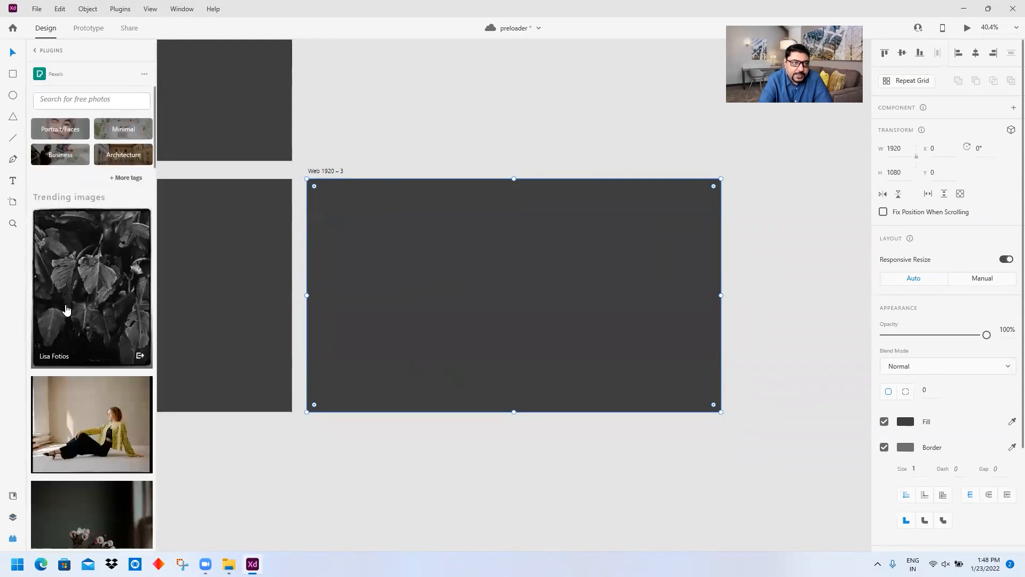
# - Browse the trending Pexels images and search the plugin for "landscape" photos
pyautogui.scroll(-3, 64, 393)
pyautogui.scroll(-10, 63, 394)
pyautogui.scroll(-5, 64, 394)
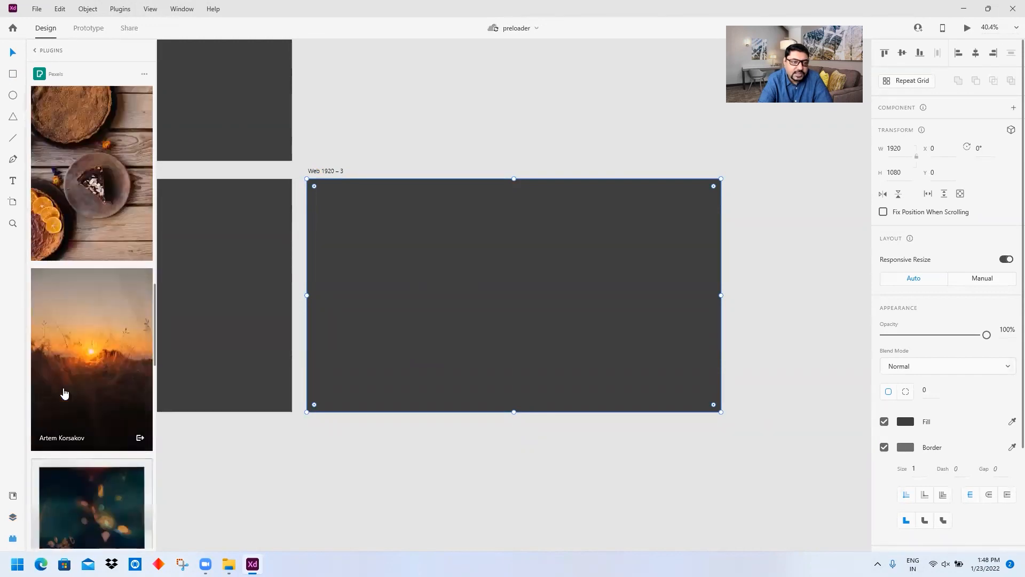
pyautogui.scroll(-5, 64, 394)
pyautogui.scroll(6, 64, 393)
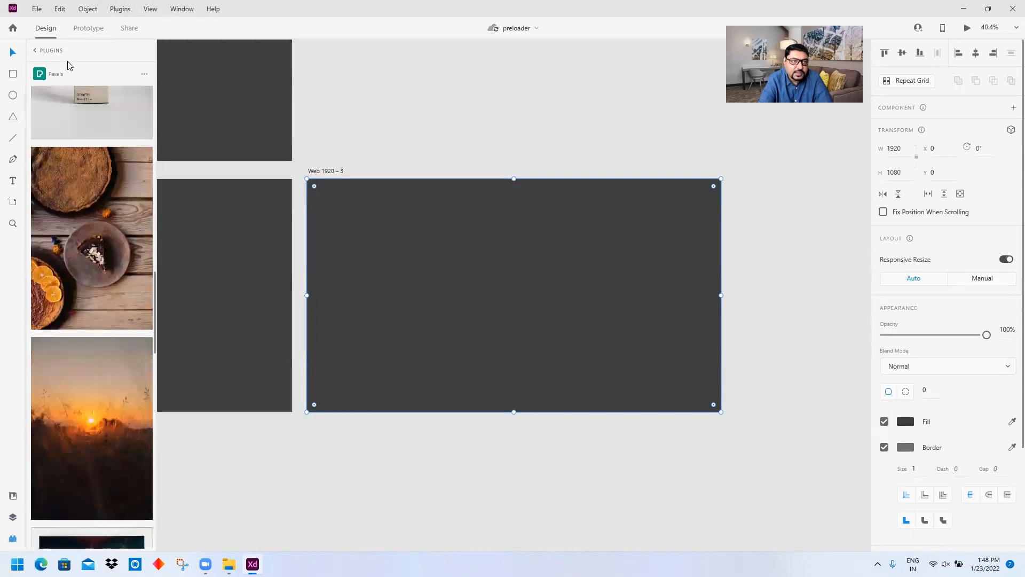
pyautogui.scroll(15, 85, 119)
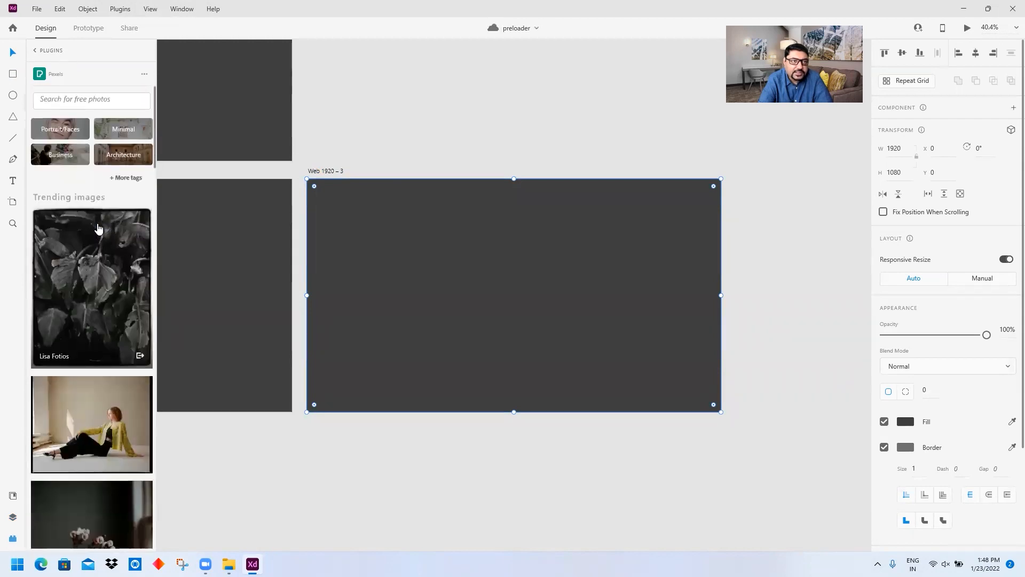
pyautogui.click(70, 102)
pyautogui.write('landscape')
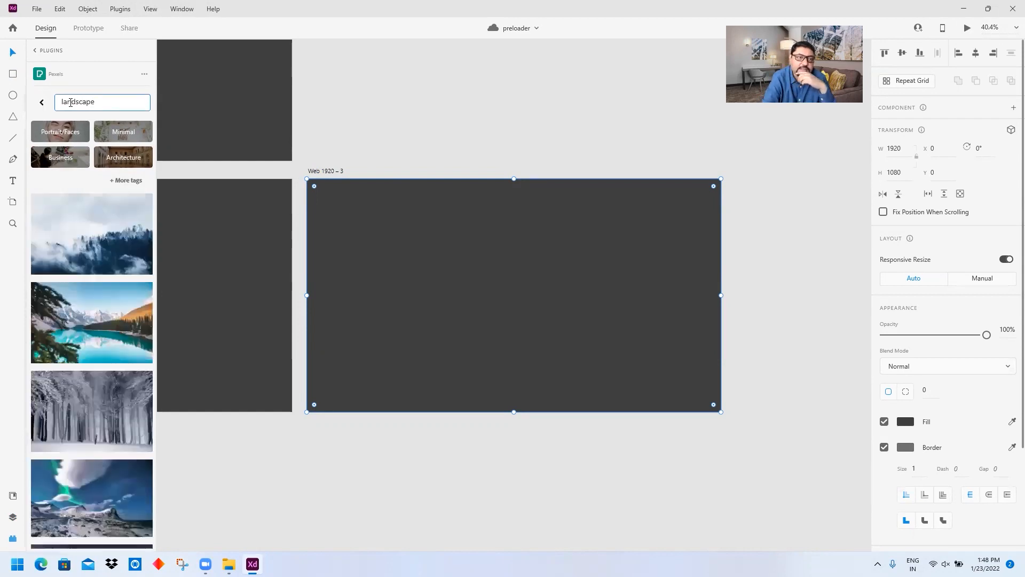
# - Load more landscape results and fill the selected rectangle with the dark dusk photo of pink-lit mountains
pyautogui.scroll(-6, 77, 422)
pyautogui.scroll(-4, 77, 422)
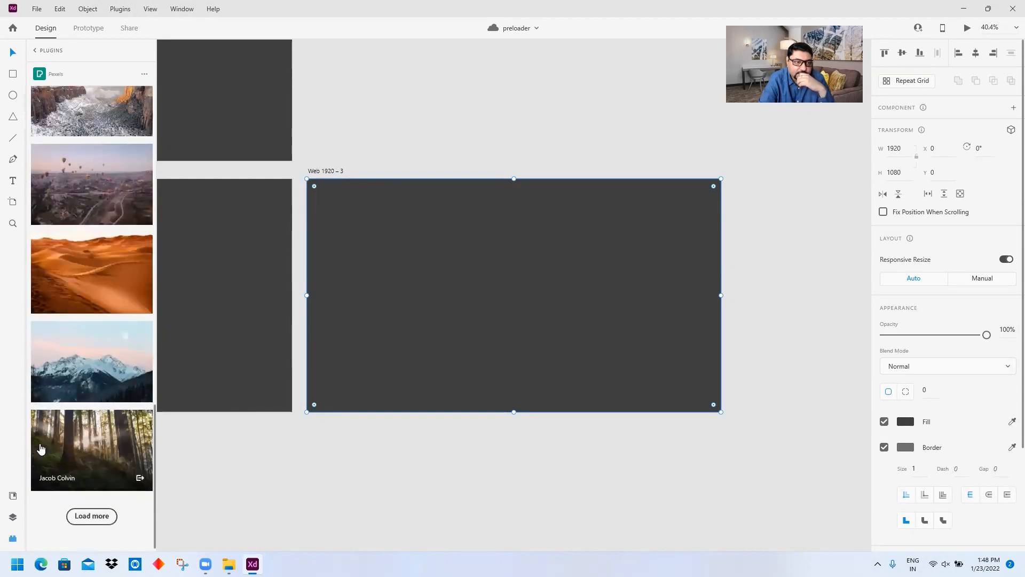
pyautogui.click(92, 516)
pyautogui.scroll(-5, 85, 434)
pyautogui.scroll(-12, 86, 434)
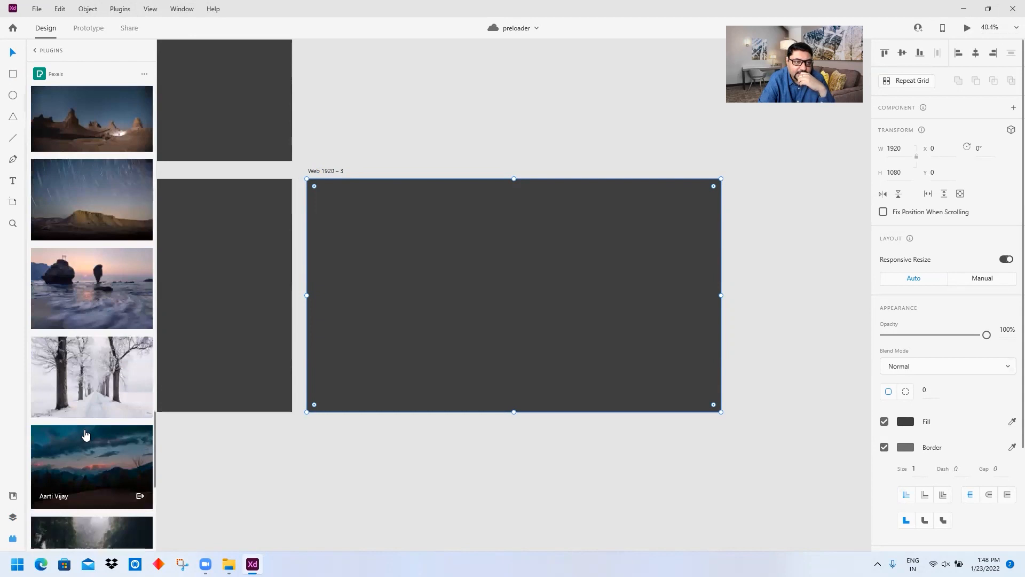
pyautogui.scroll(-4, 99, 359)
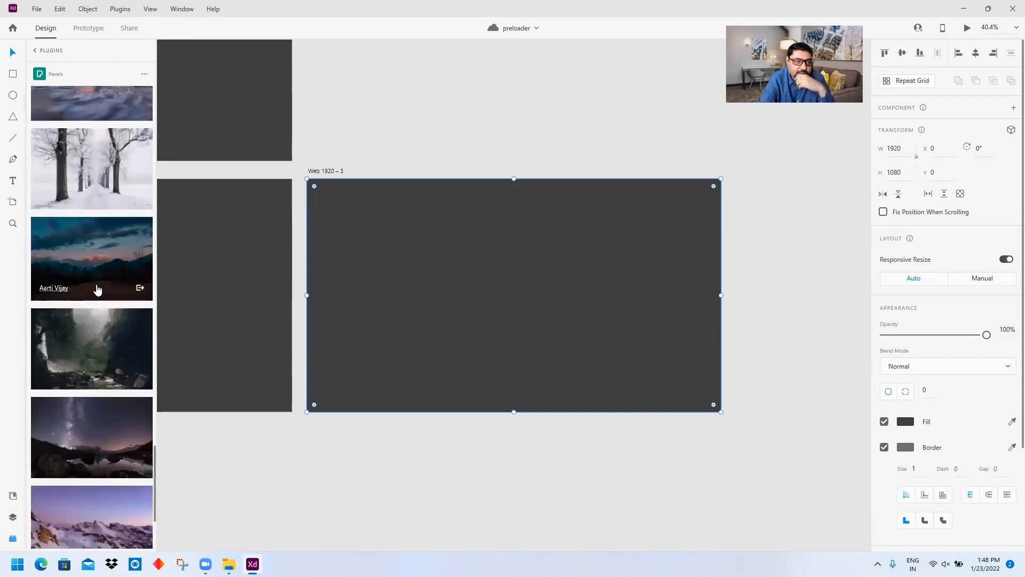
pyautogui.click(101, 266)
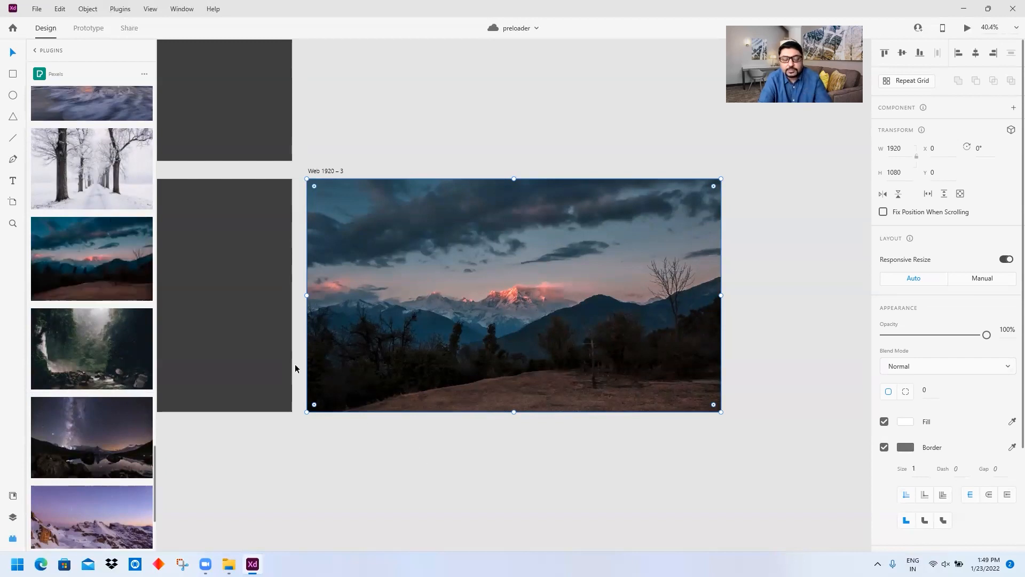
# - Switch to Prototype mode and link the Web 1920 – 2 artboard to Web 1920 – 3
pyautogui.scroll(2, 387, 443)
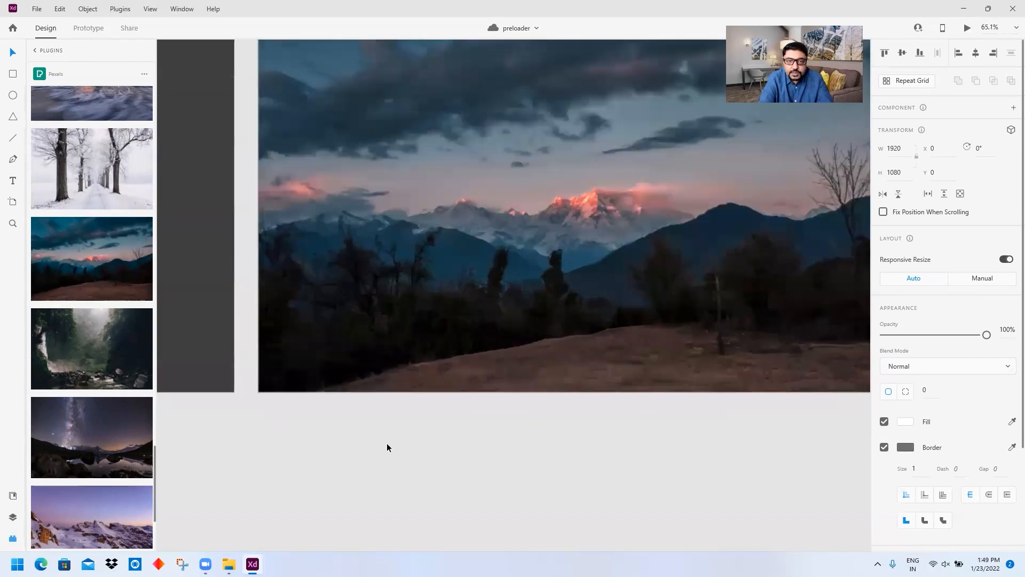
pyautogui.moveTo(463, 454); pyautogui.dragTo(461, 519)
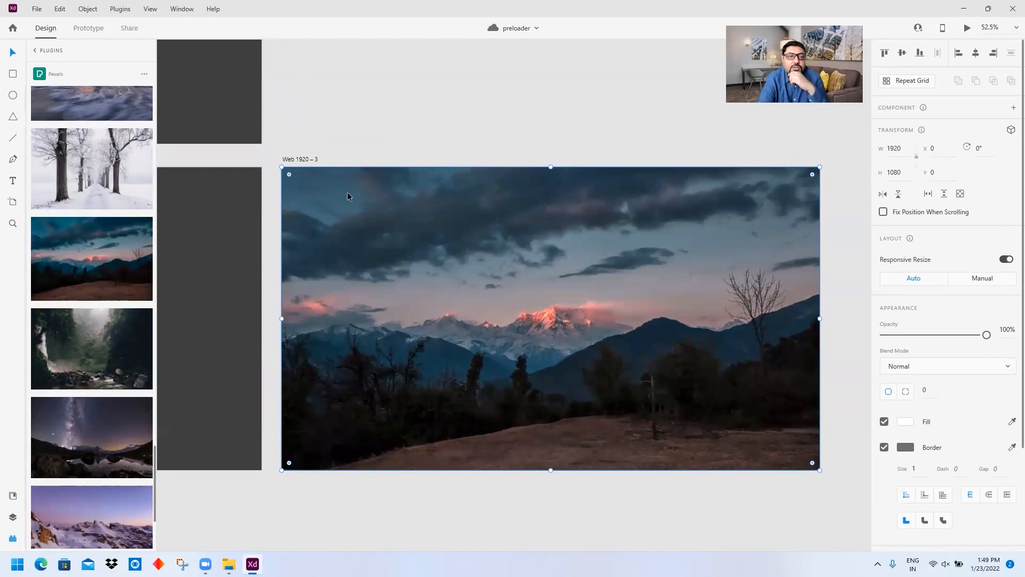
pyautogui.click(238, 216)
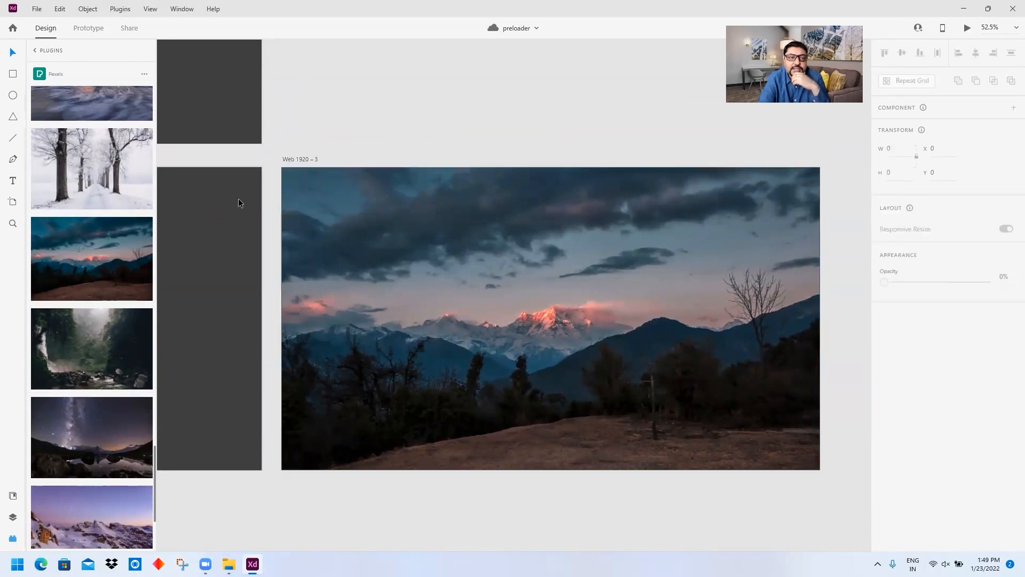
pyautogui.moveTo(333, 520); pyautogui.dragTo(796, 516)
pyautogui.click(208, 156)
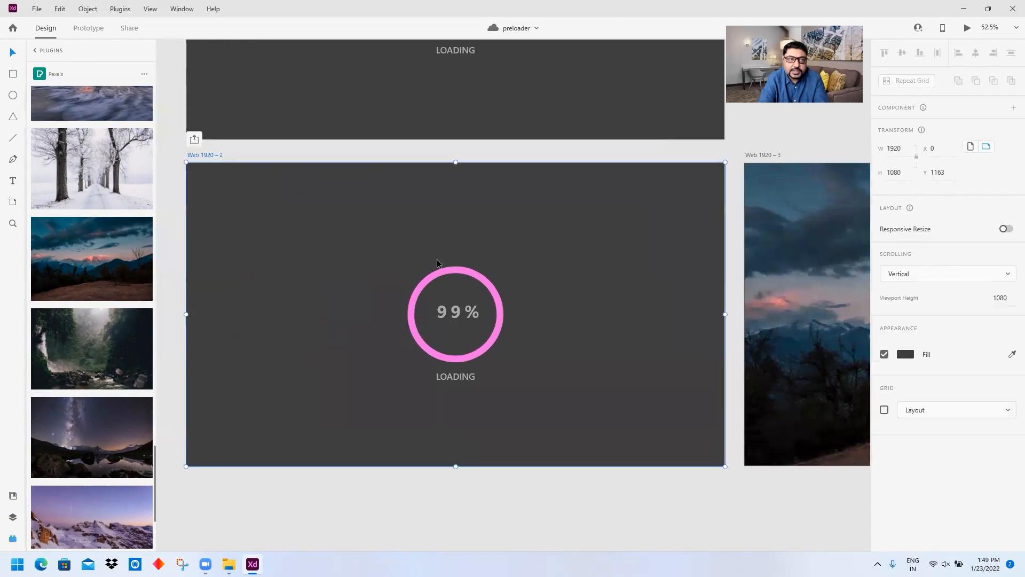
pyautogui.click(97, 34)
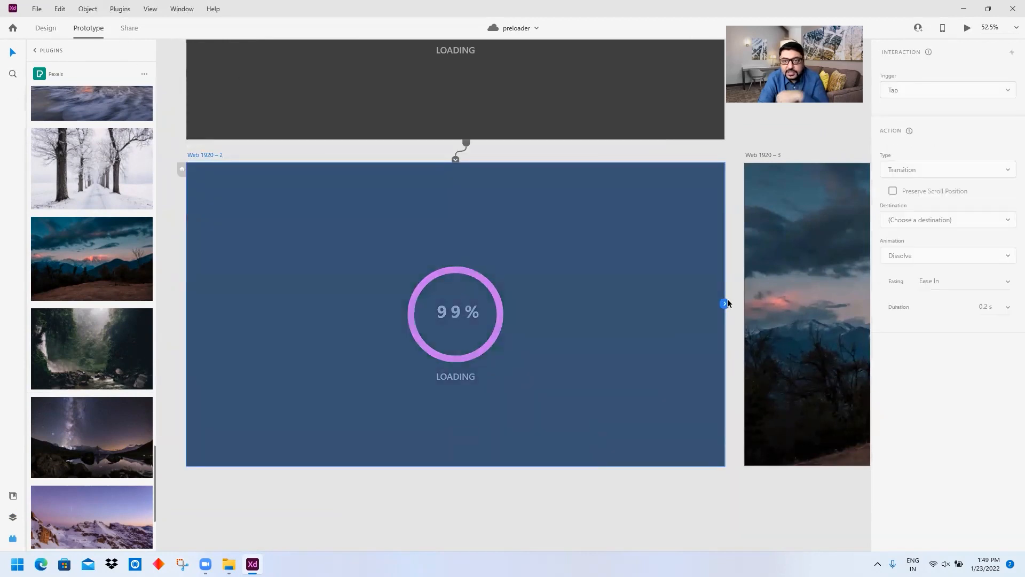
pyautogui.moveTo(724, 305); pyautogui.dragTo(749, 303)
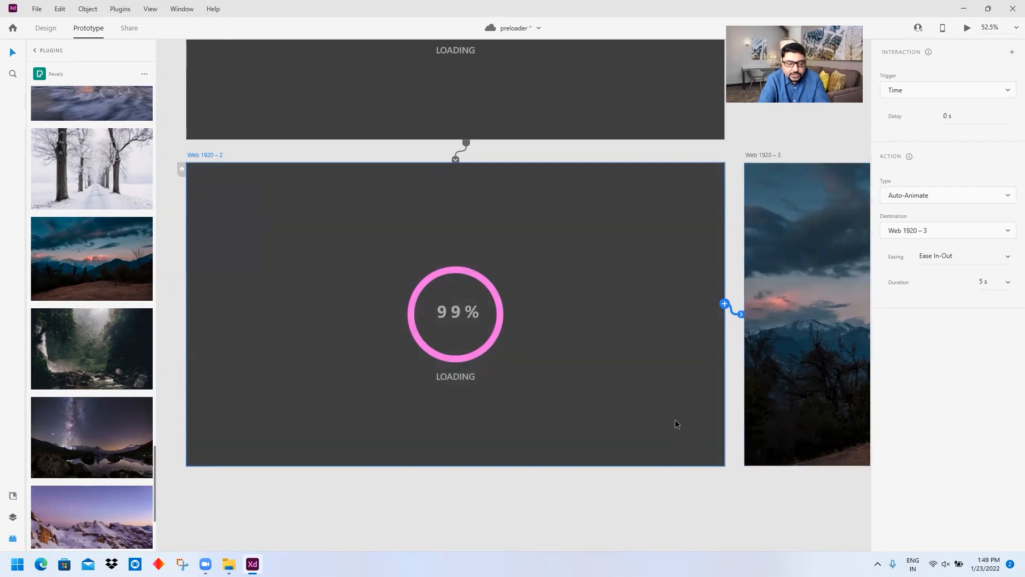
# - Set the duration of the Auto-Animate interaction from Web 1920 – 2 to Web 1920 – 3 to 0.4 s
pyautogui.scroll(-5, 675, 419)
pyautogui.moveTo(694, 485); pyautogui.dragTo(544, 414)
pyautogui.scroll(1, 653, 428)
pyautogui.scroll(-1, 653, 441)
pyautogui.scroll(-2, 652, 441)
pyautogui.scroll(6, 652, 441)
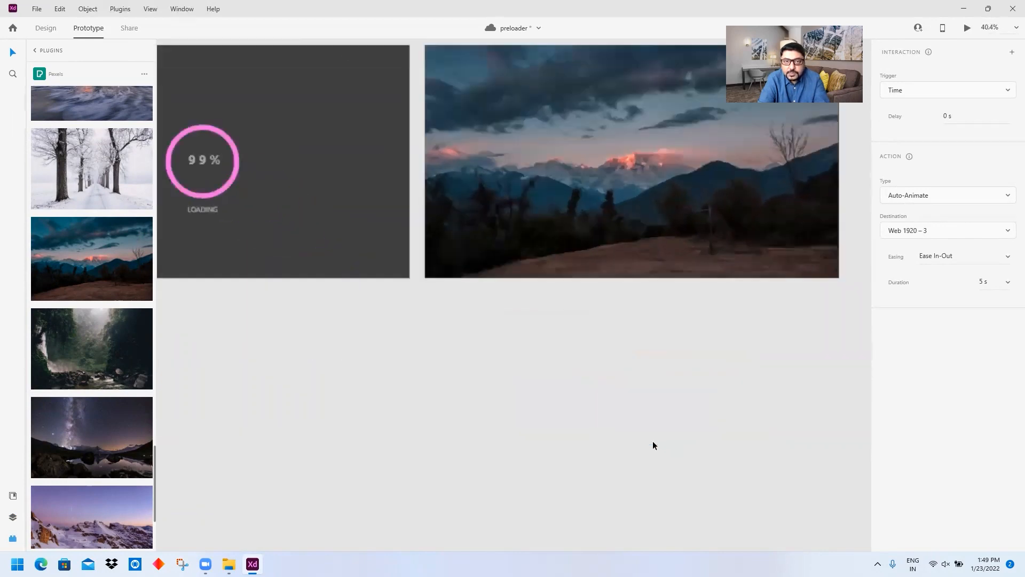
pyautogui.scroll(3, 635, 454)
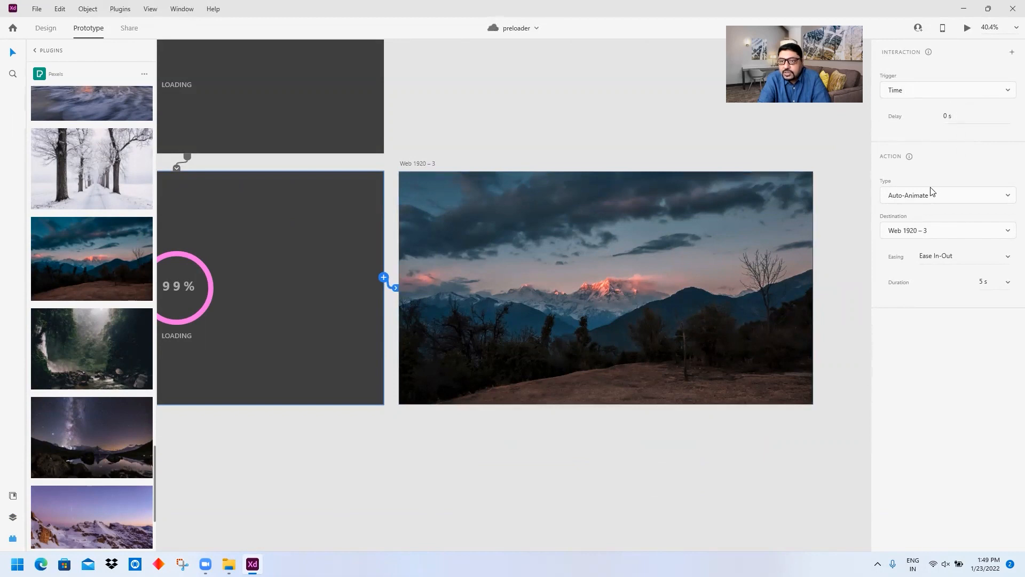
pyautogui.click(990, 282)
pyautogui.moveTo(978, 282); pyautogui.dragTo(993, 285)
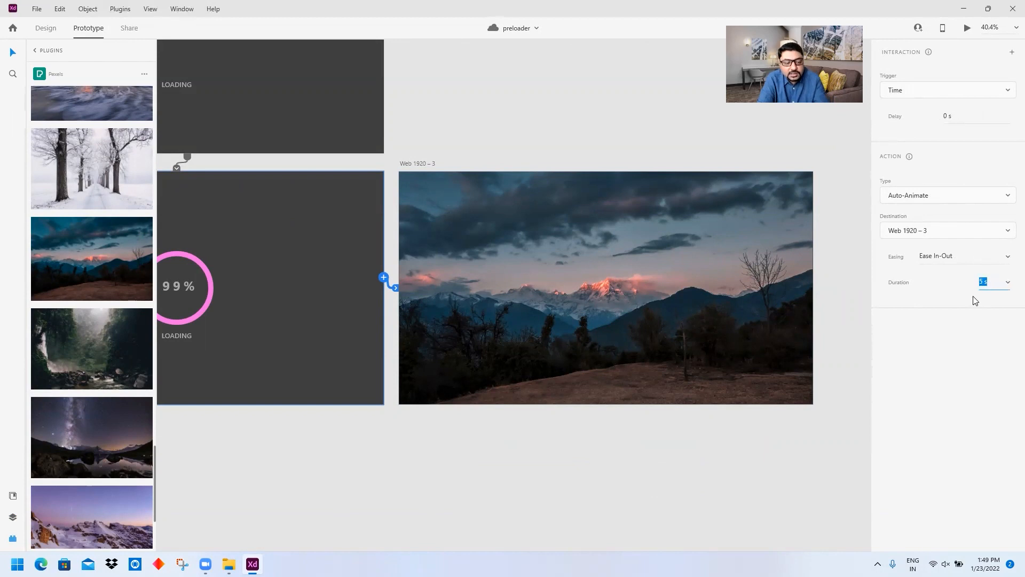
pyautogui.click(1008, 282)
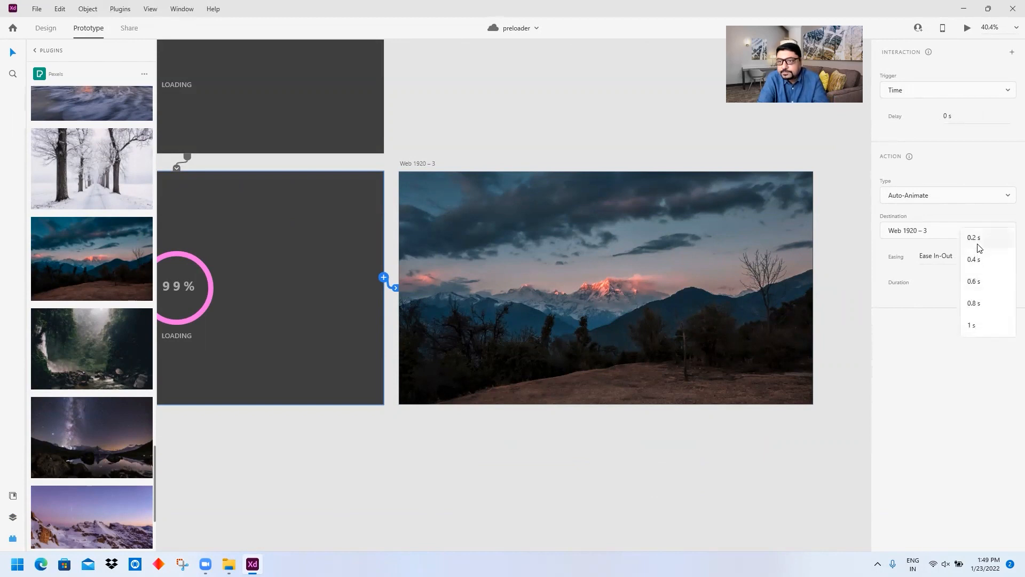
pyautogui.click(980, 262)
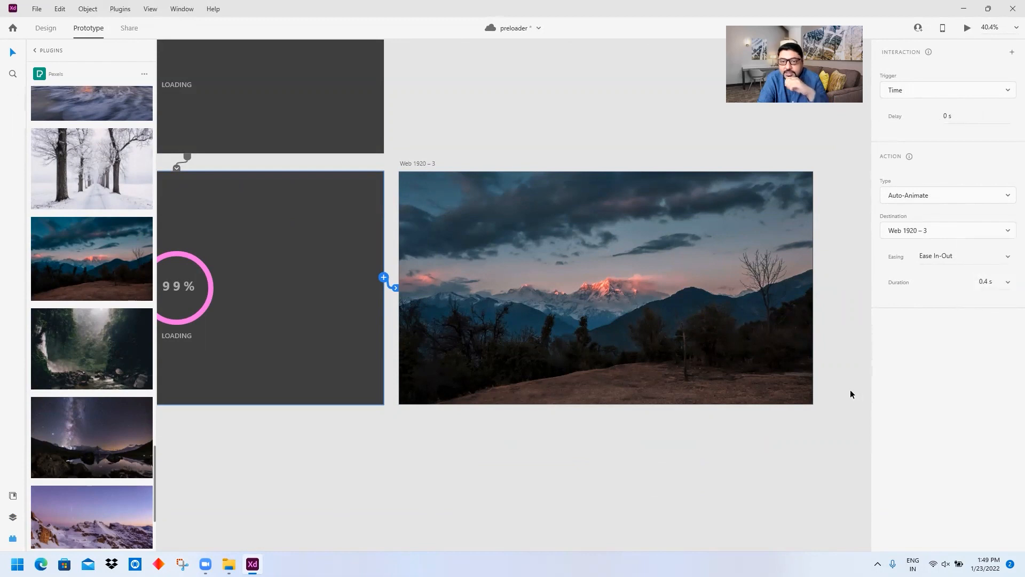
# - Preview the prototype starting from the Web 1920 – 1 artboard and reposition the preview window
pyautogui.click(581, 418)
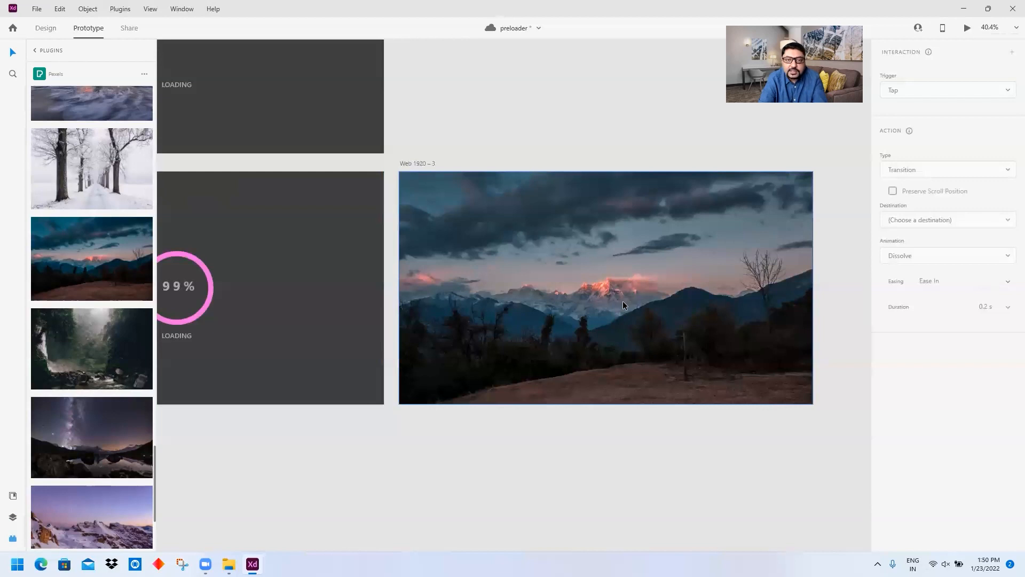
pyautogui.scroll(2, 623, 300)
pyautogui.scroll(-5, 623, 300)
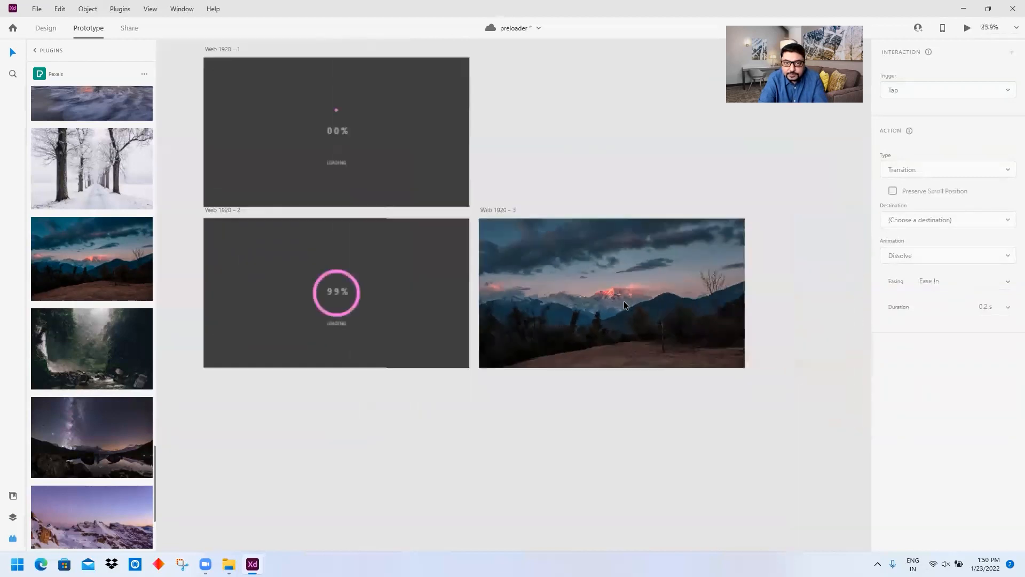
pyautogui.click(270, 68)
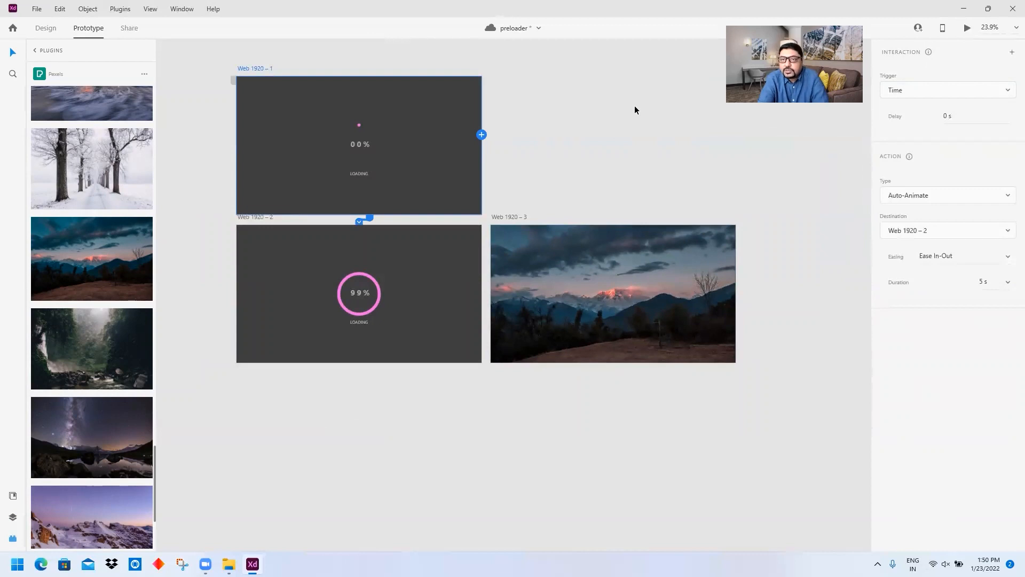
pyautogui.click(967, 27)
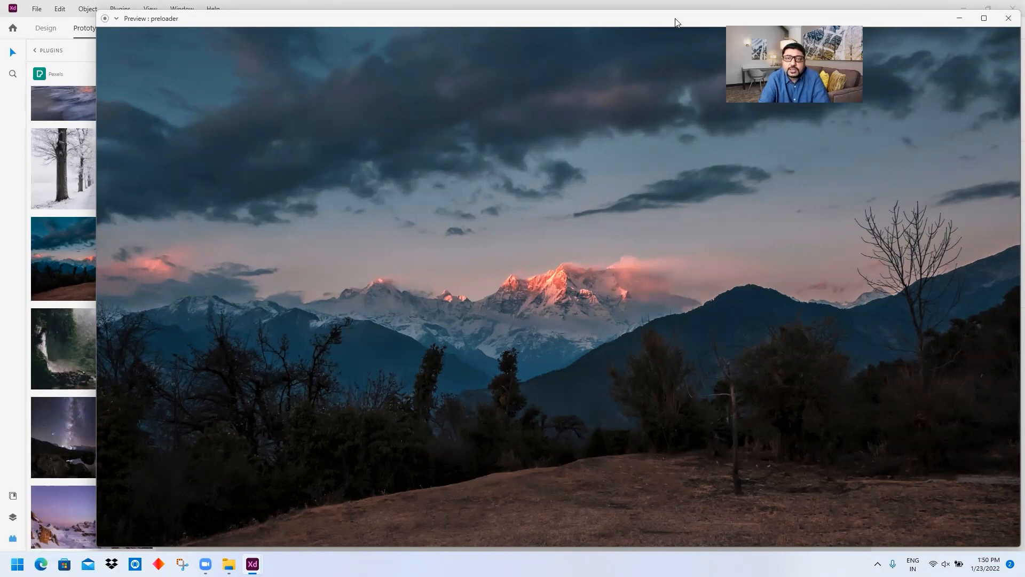
pyautogui.moveTo(676, 23); pyautogui.dragTo(635, 14)
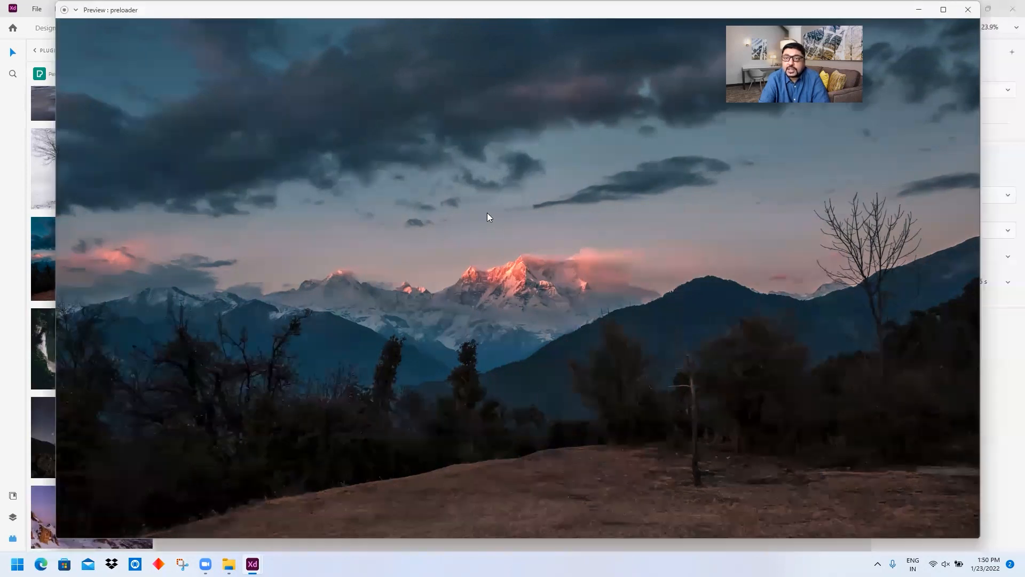